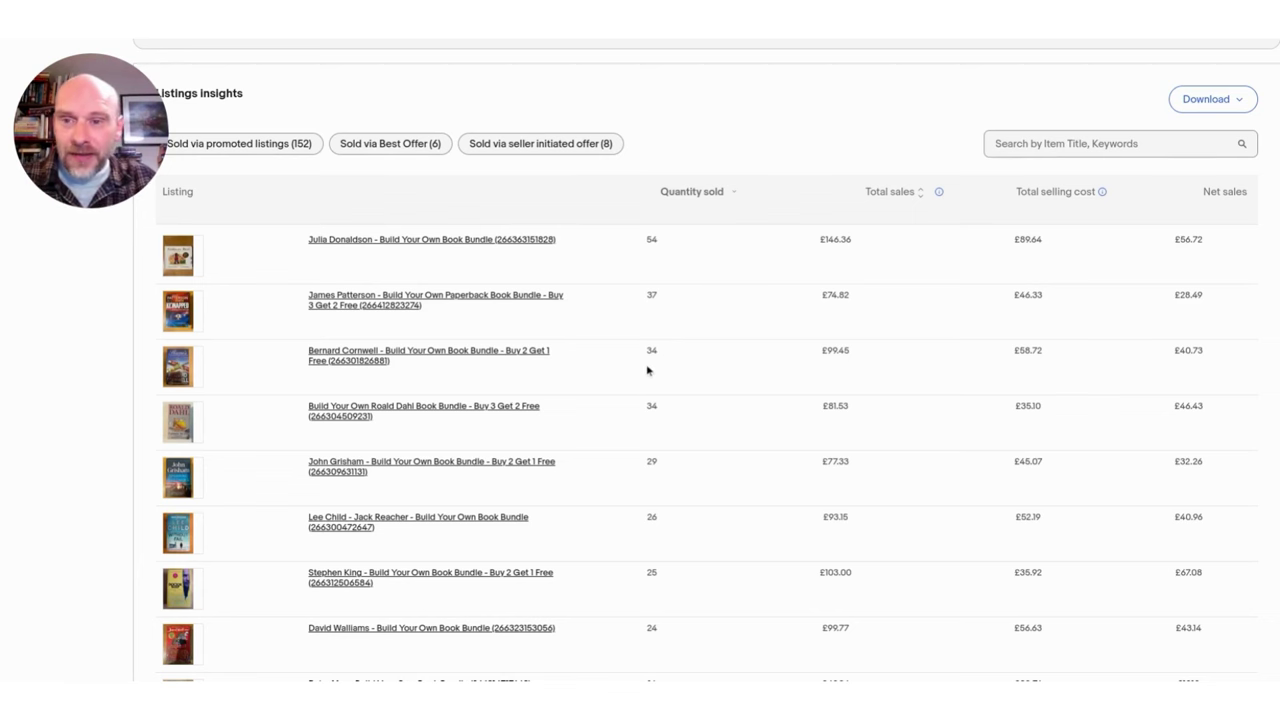
Step: Open the Traffic performance report and examine the active listings table with its impressions, page views and conversion rates
scroll(628, 350, up, 5)
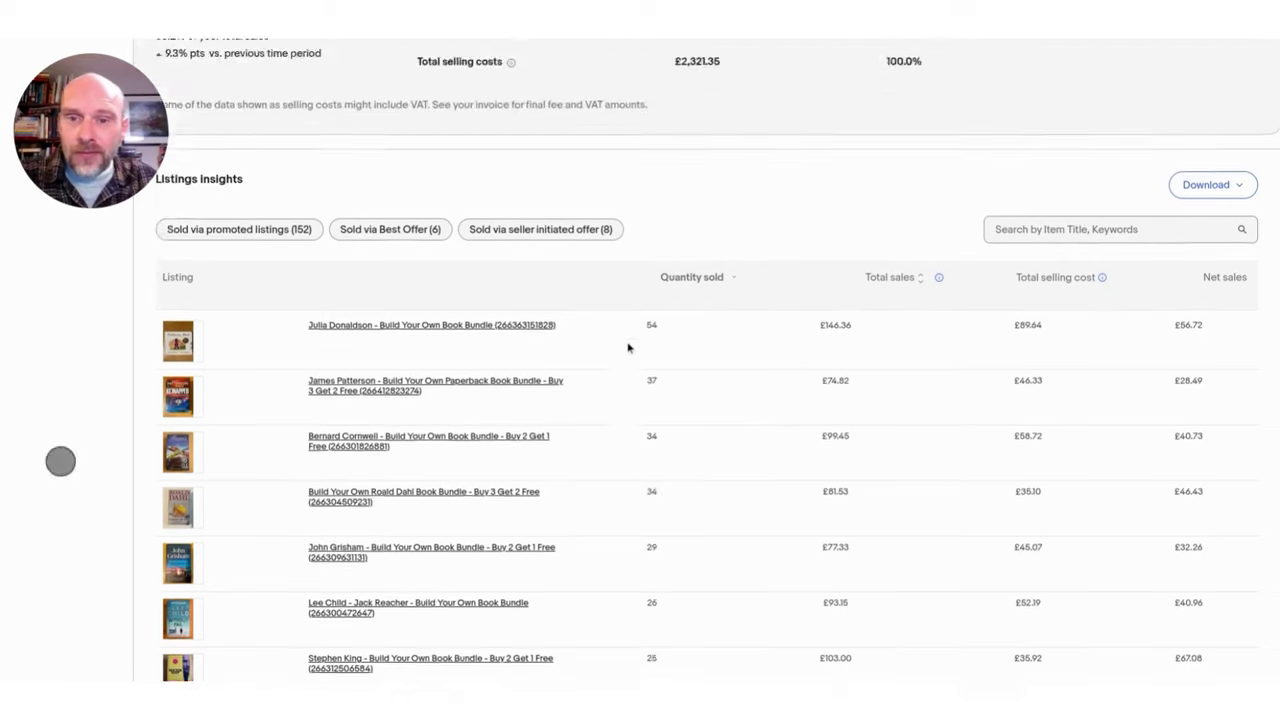
scroll(628, 347, up, 10)
mouse_move(394, 150)
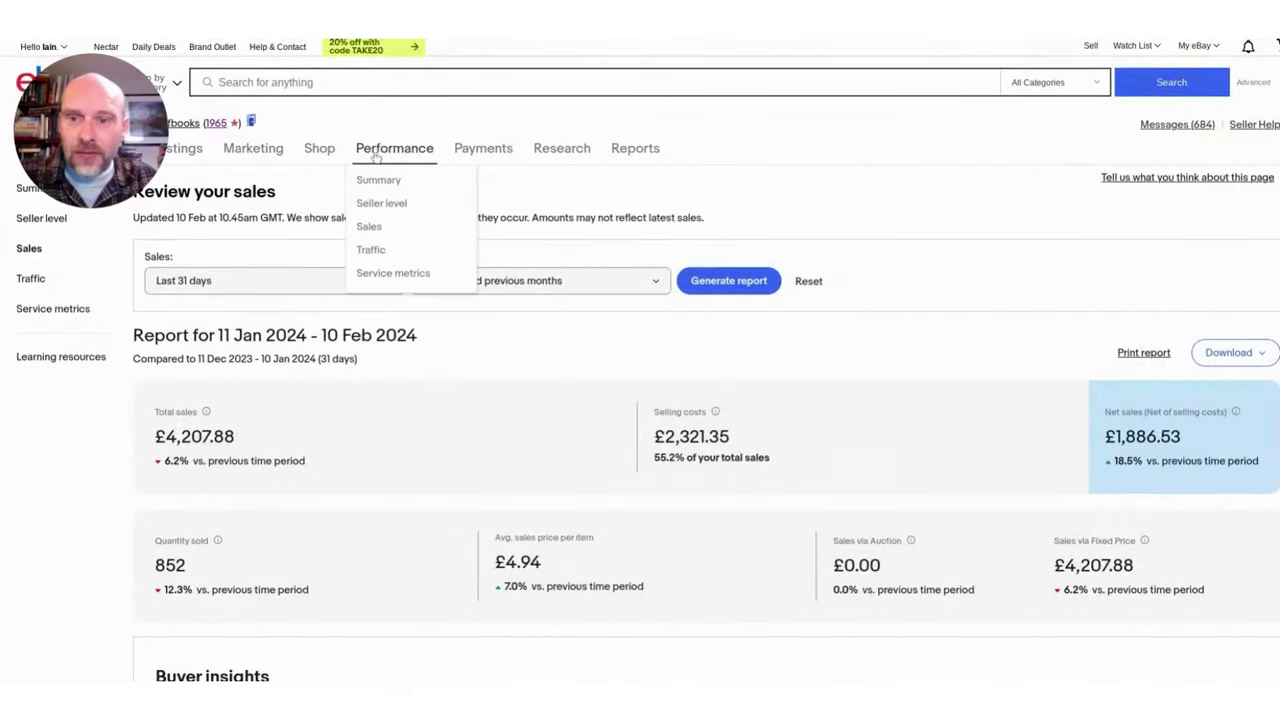
click(371, 250)
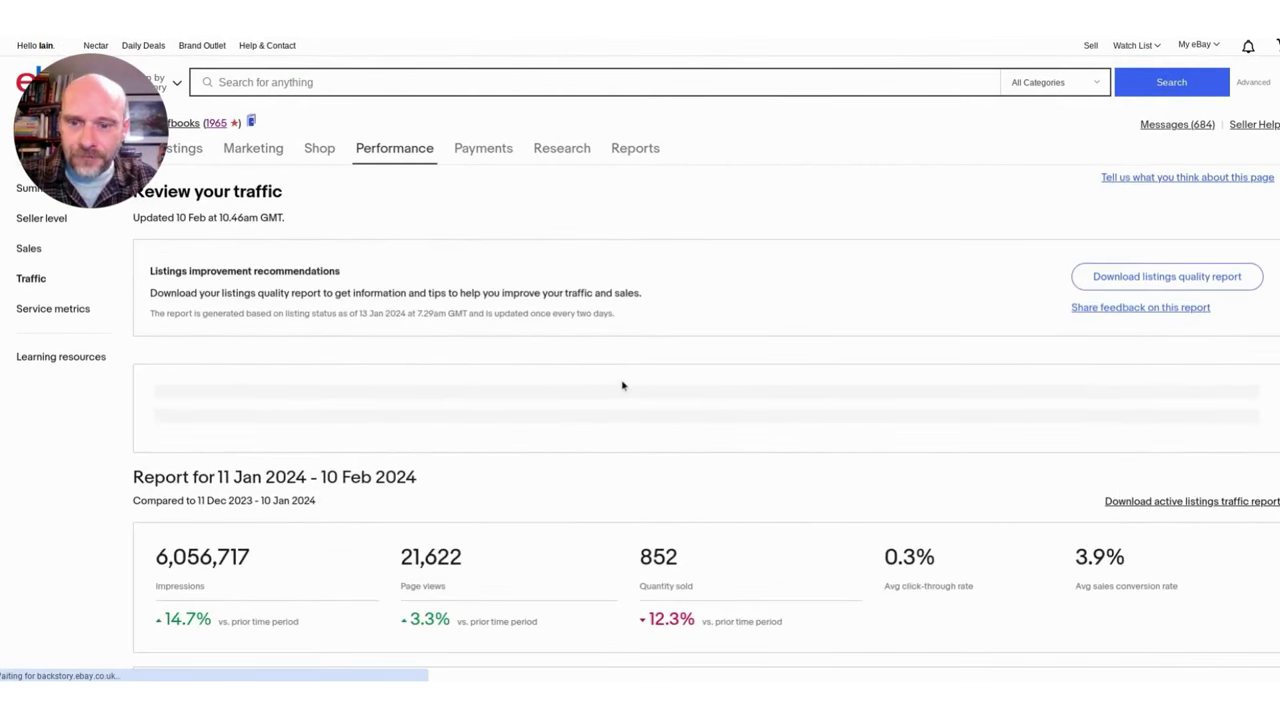
scroll(621, 384, down, 5)
scroll(622, 385, down, 10)
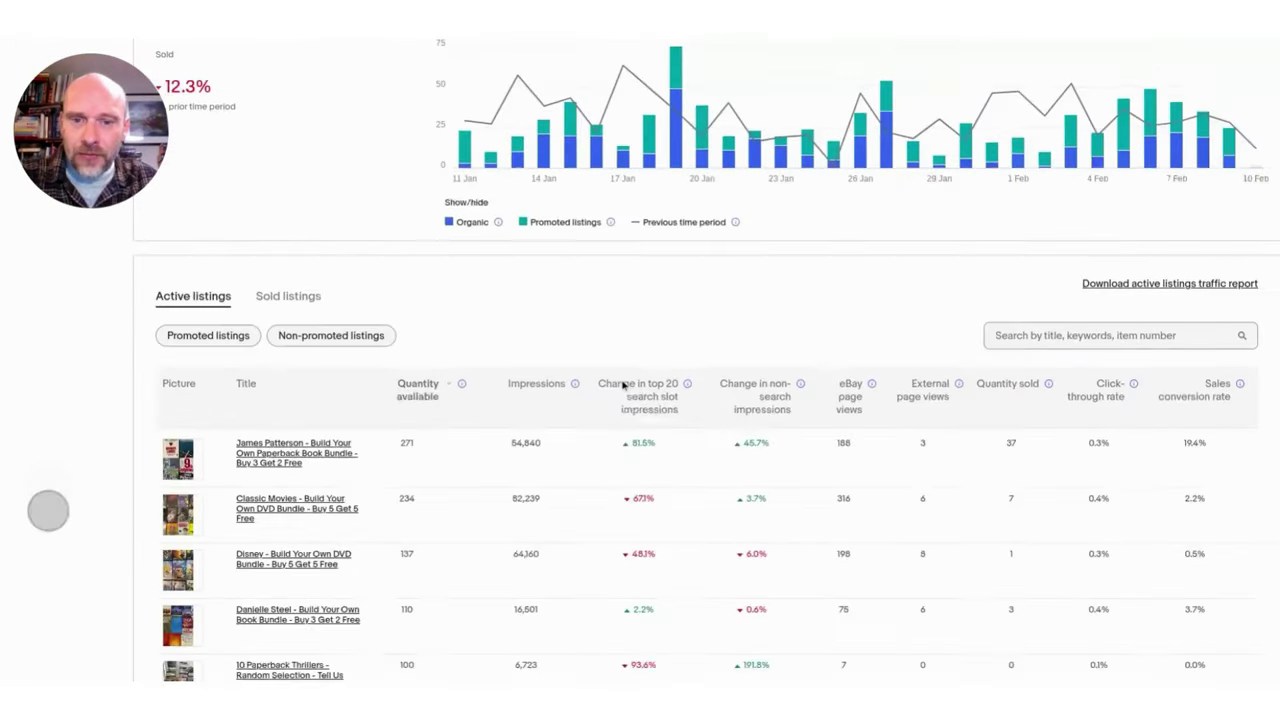
scroll(622, 385, down, 2)
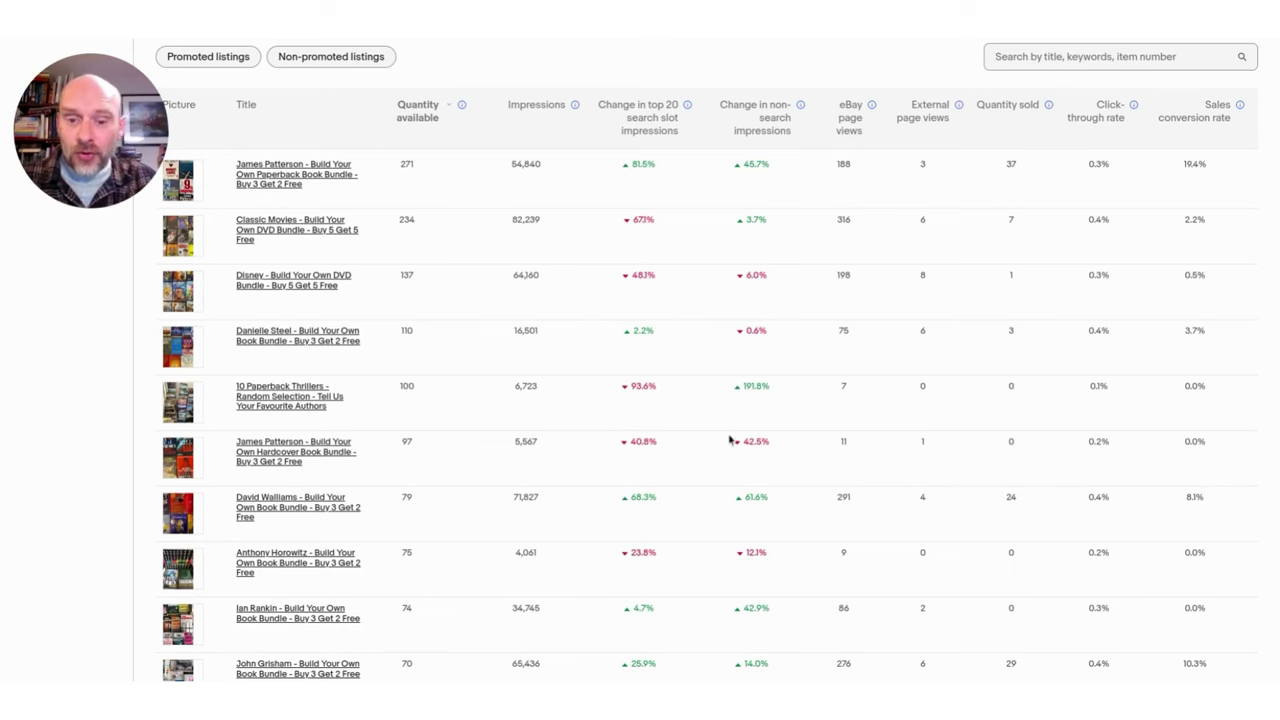
Step: Switch to the iains Pricing template spreadsheet in Google Sheets and show the 90 day sales sheet
mouse_move(556, 700)
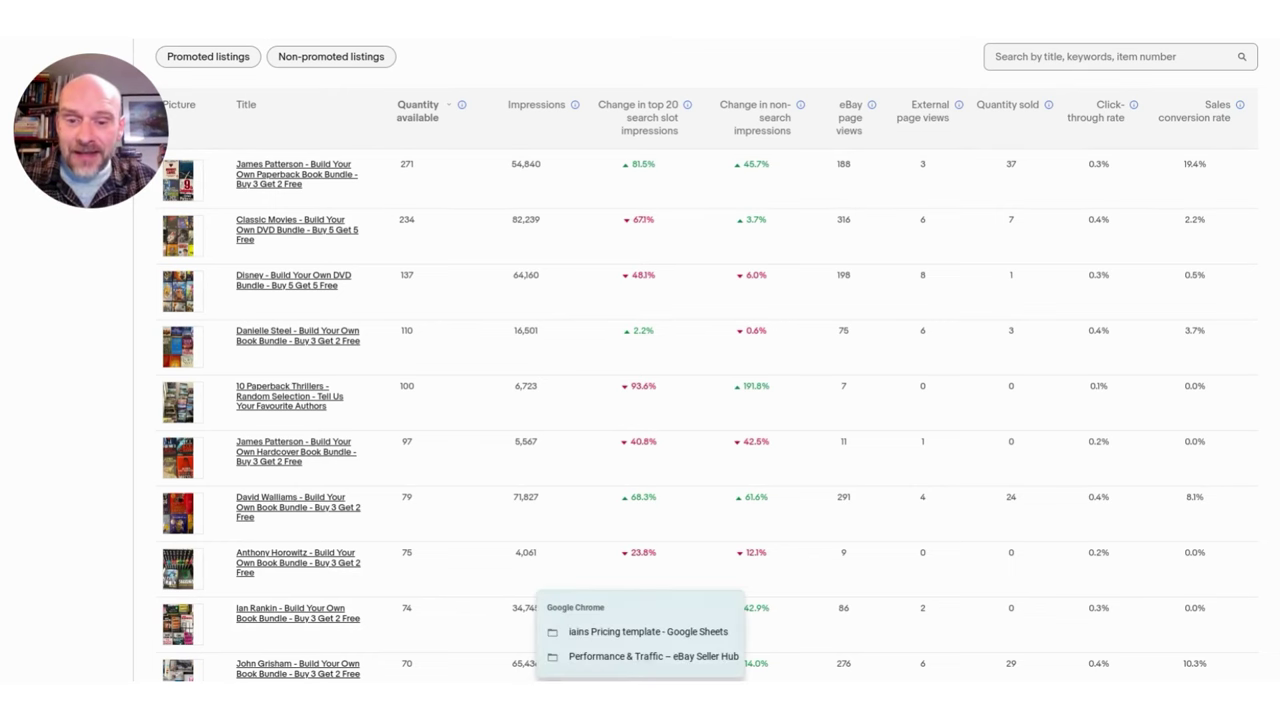
click(590, 634)
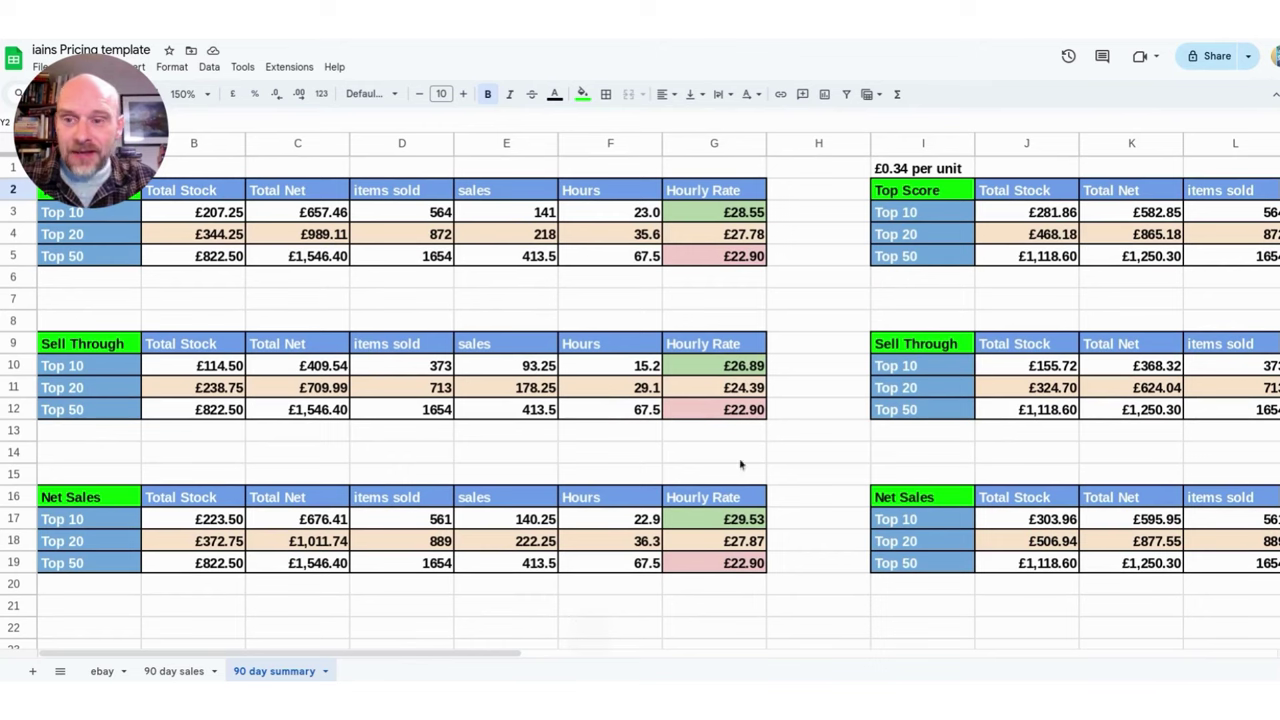
click(176, 671)
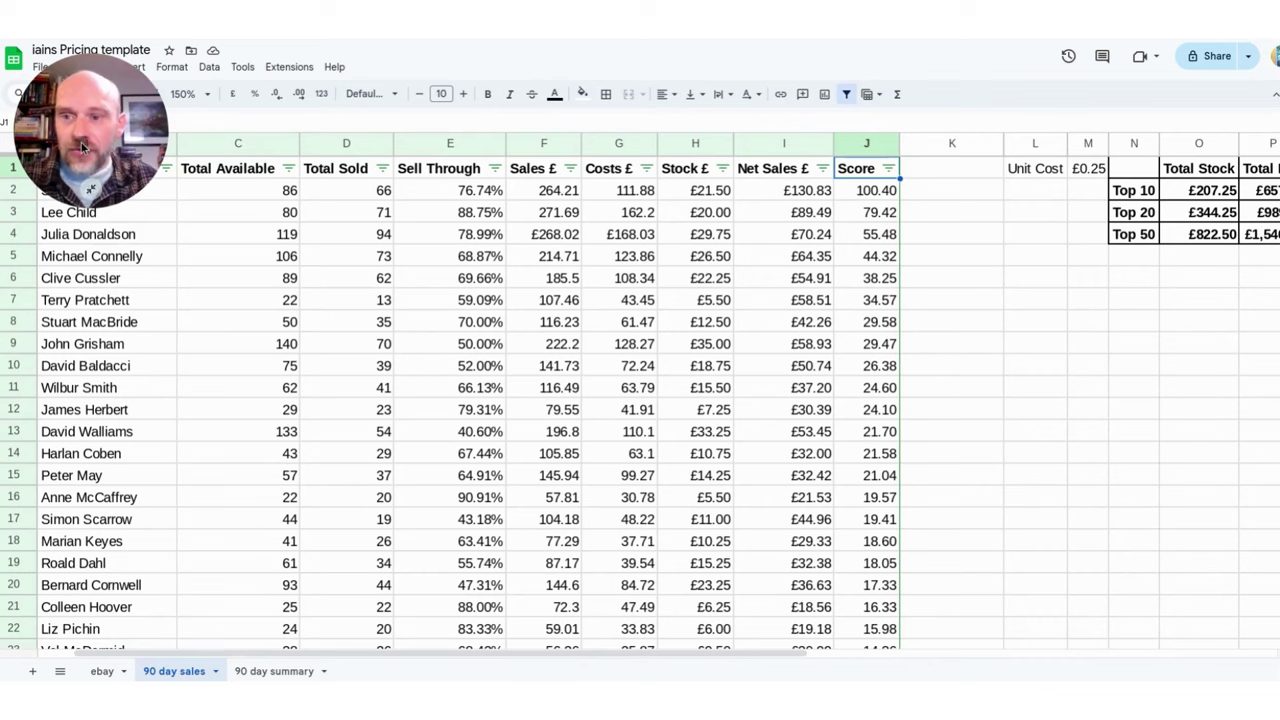
drag(83, 147, 1181, 609)
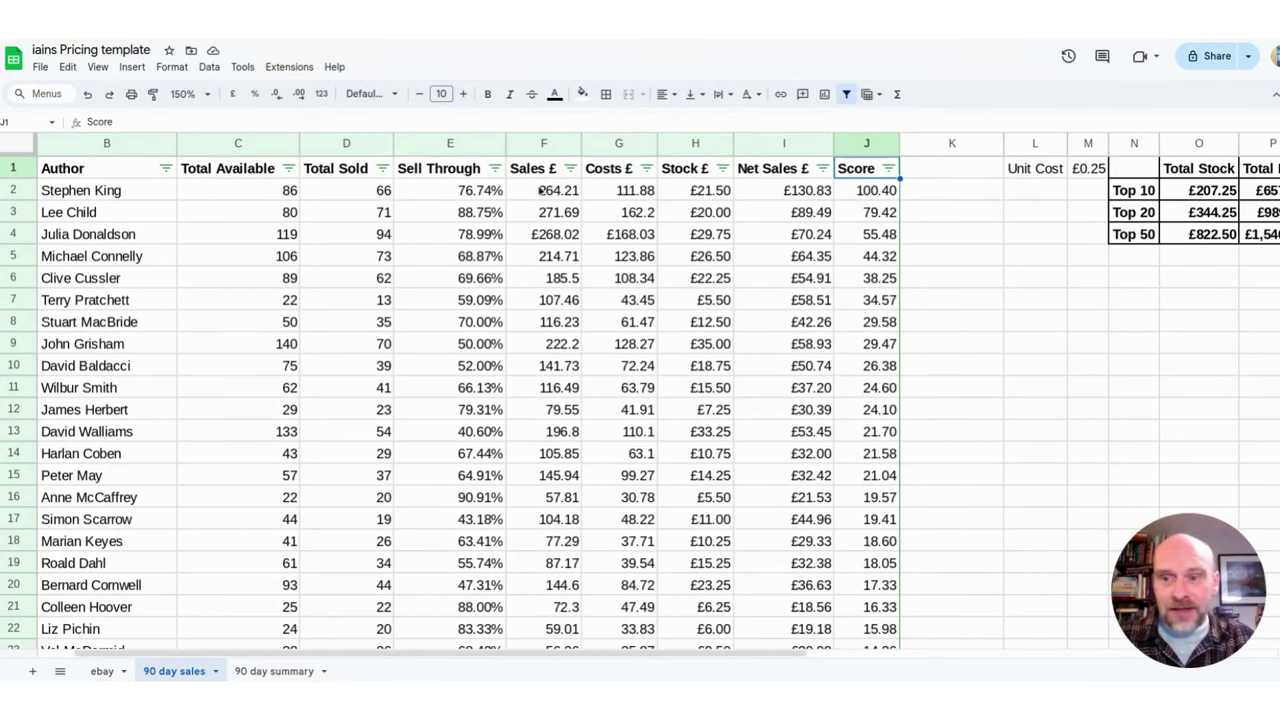
Step: Set the unit cost in cell M1 to £1.00 to test its effect on stock cost and net sales
click(1087, 170)
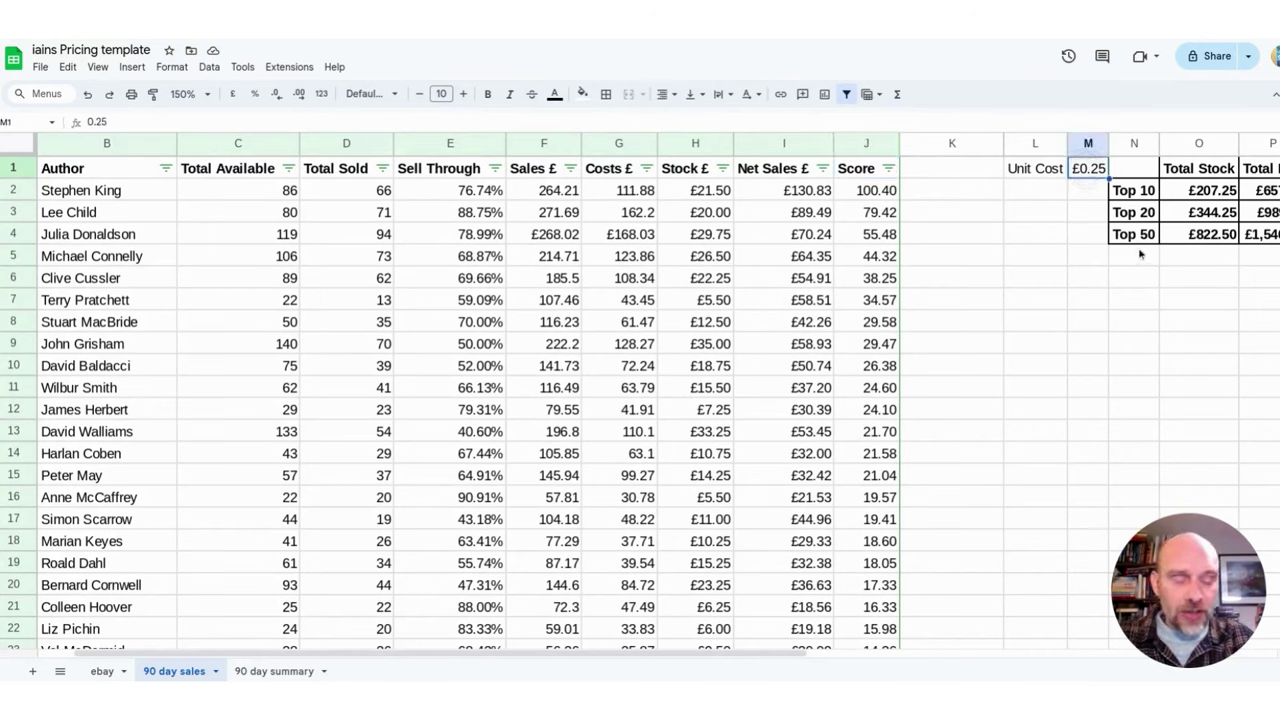
text(1)
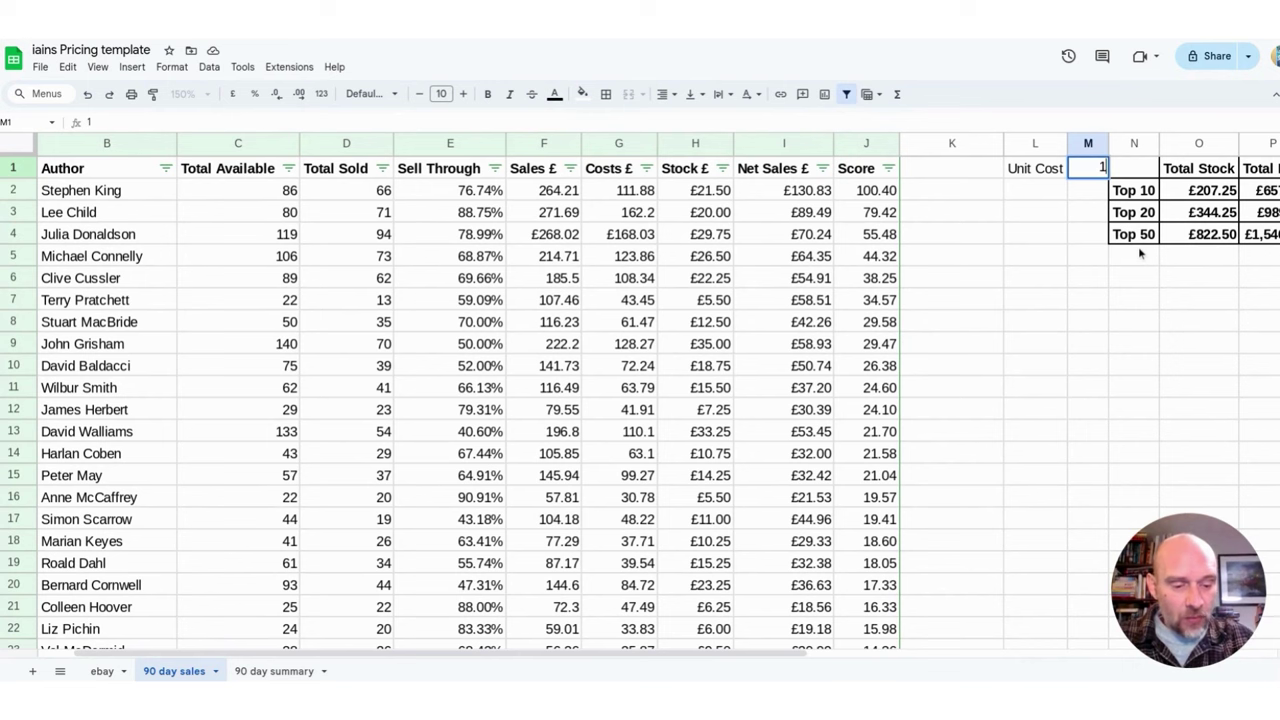
key(Return)
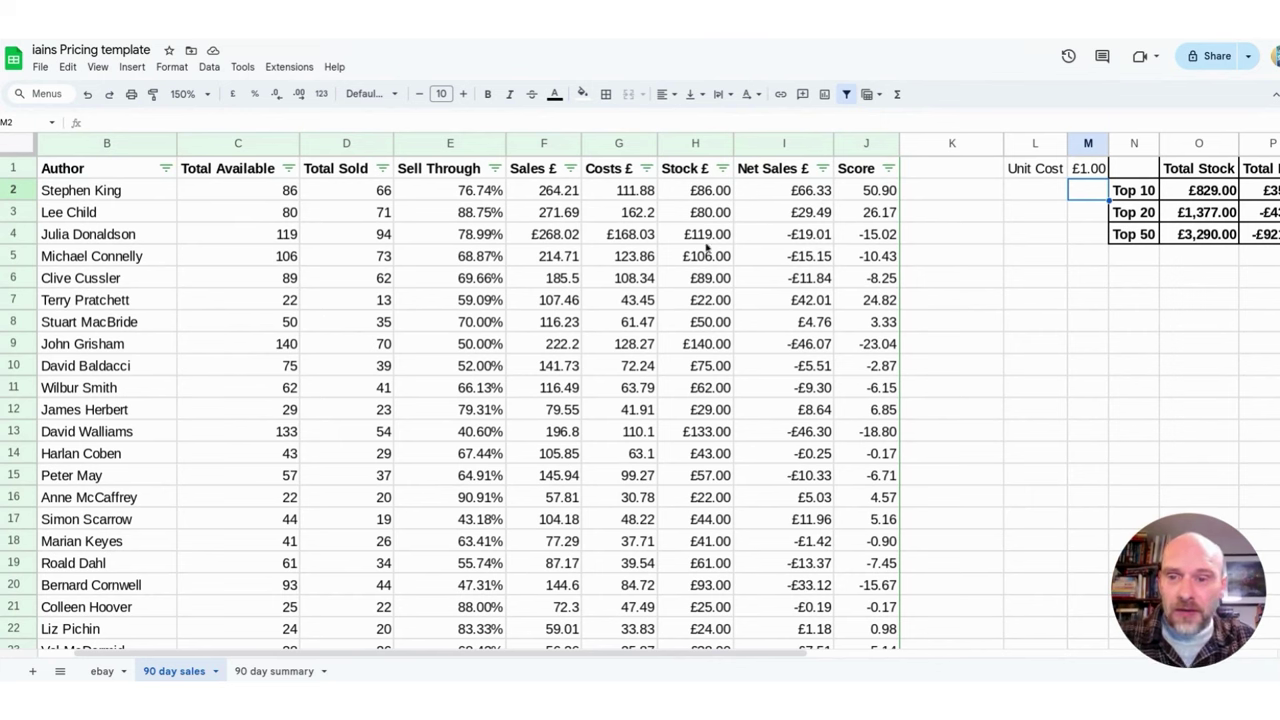
Step: Set the unit cost in cell M1 to £0.25
click(1100, 170)
text(0.25)
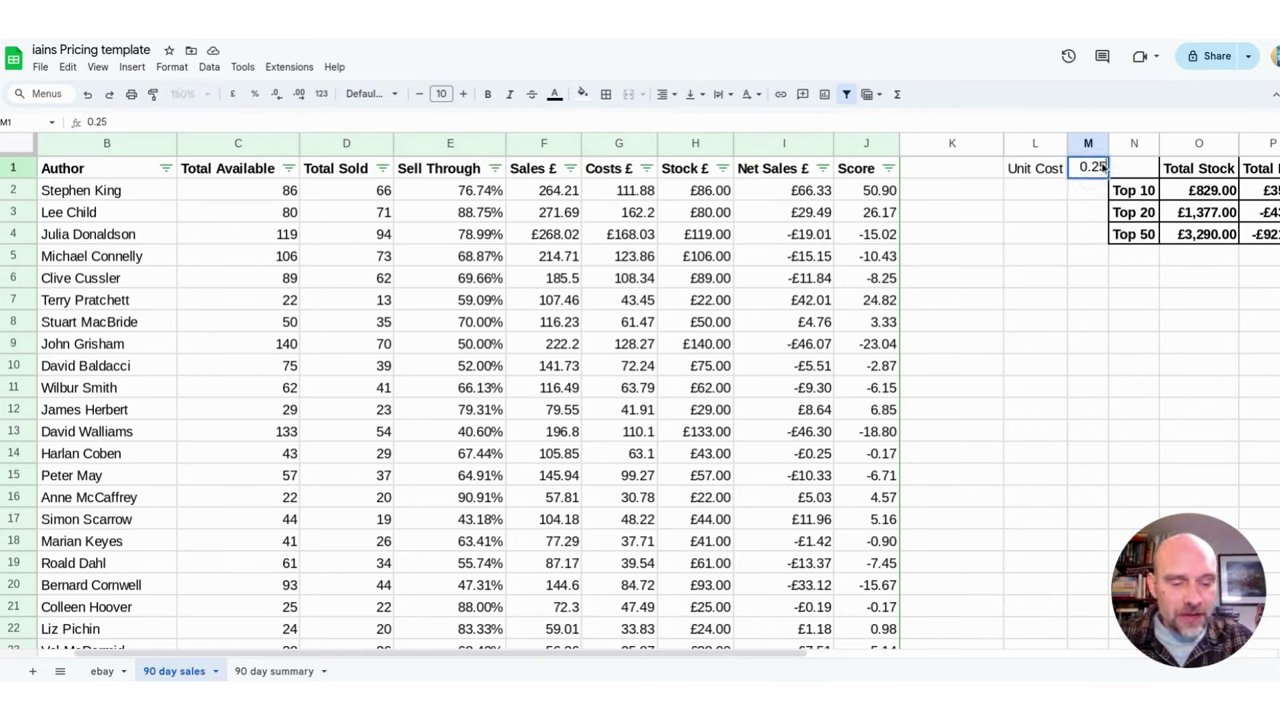
key(Return)
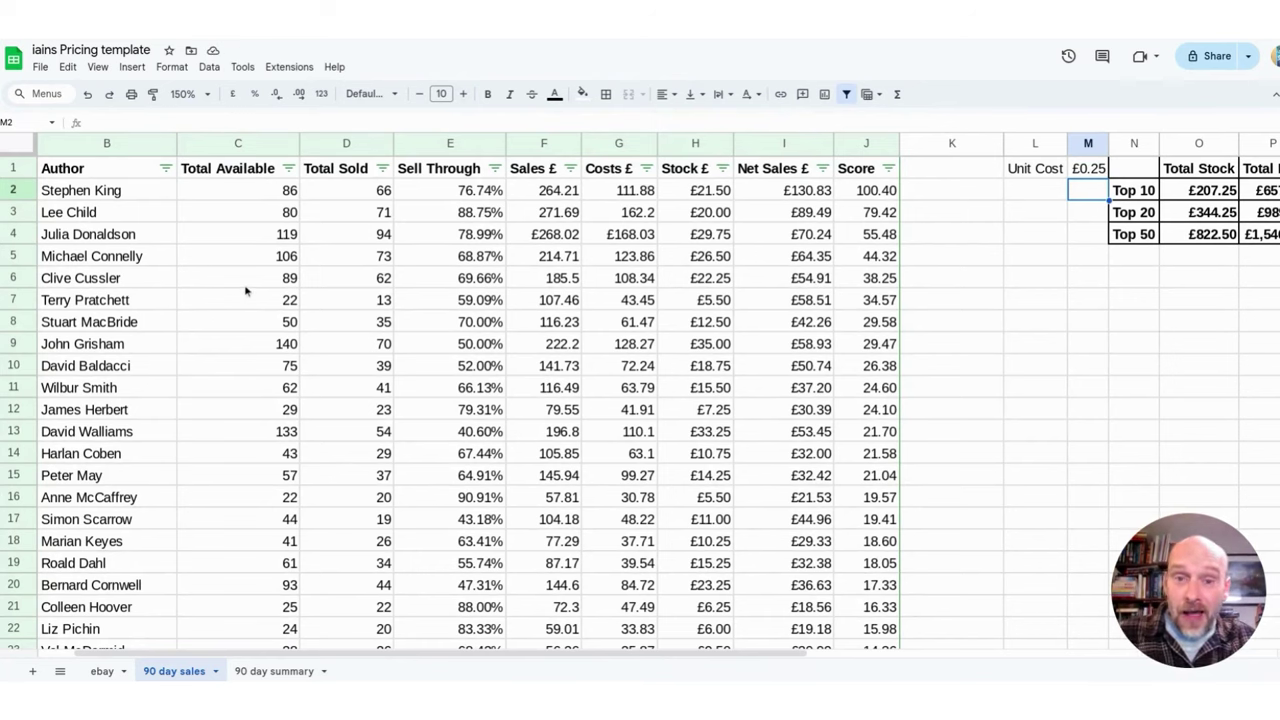
Step: Examine the total available and total sold figures in the Stephen King row
click(137, 194)
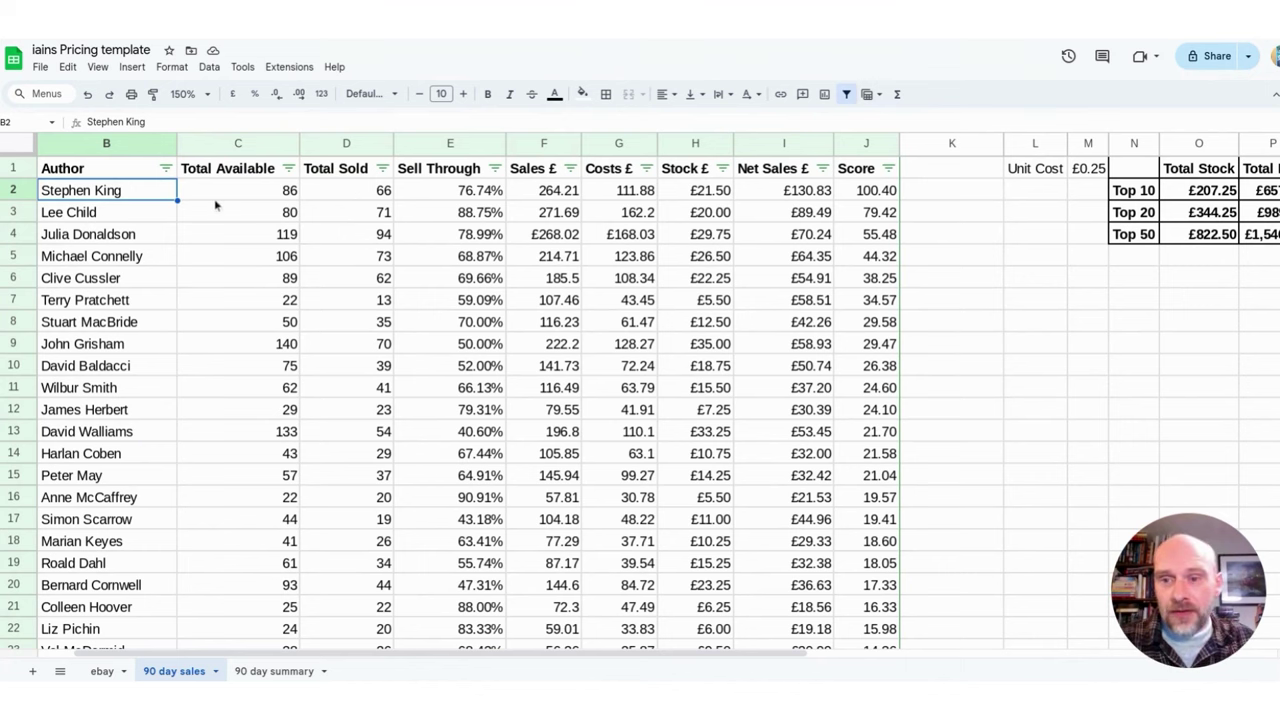
click(250, 197)
click(358, 202)
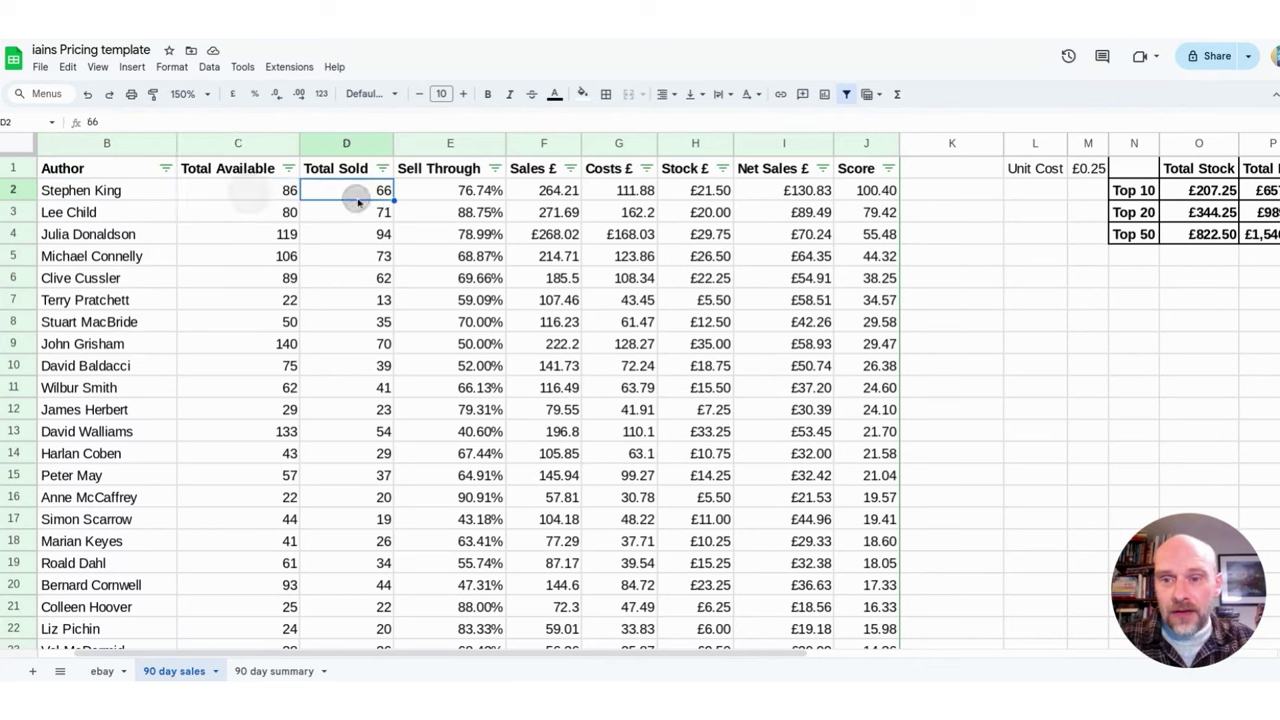
Step: Review the highest-scoring authors in the 90 day sales list, from Stephen King in row 2 to Liz Pichin in row 22
click(146, 194)
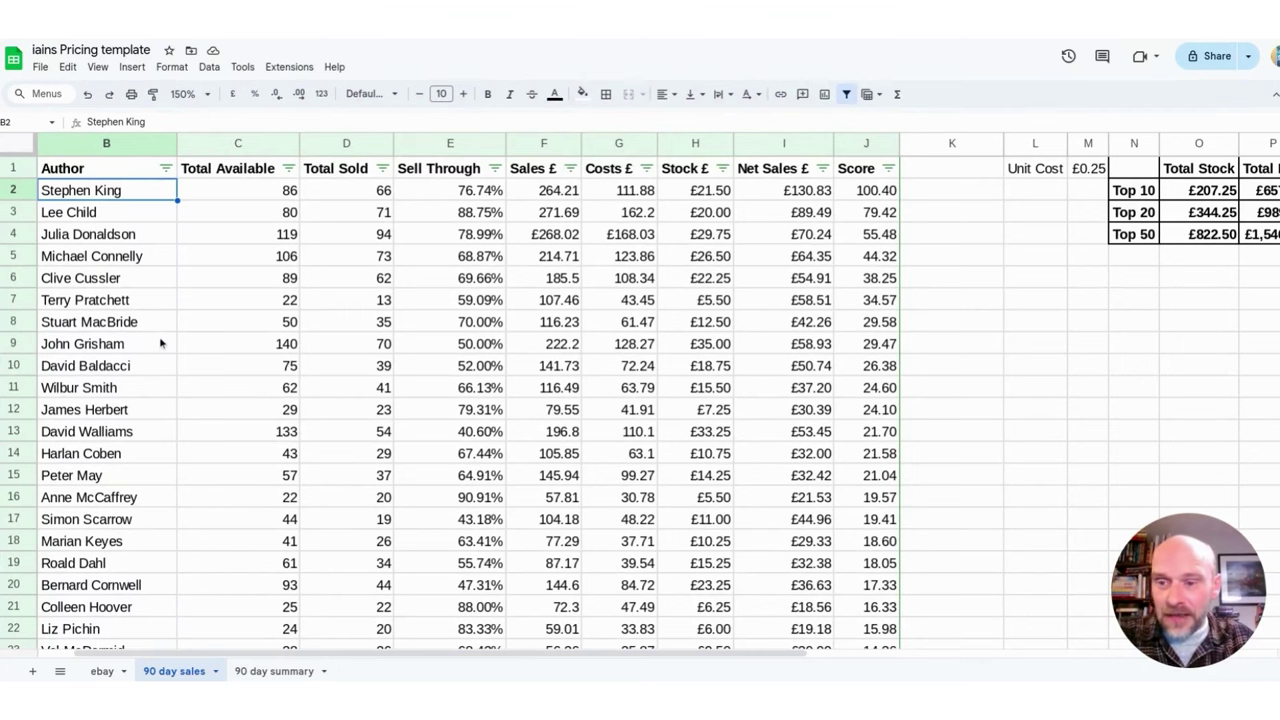
scroll(160, 343, down, 1)
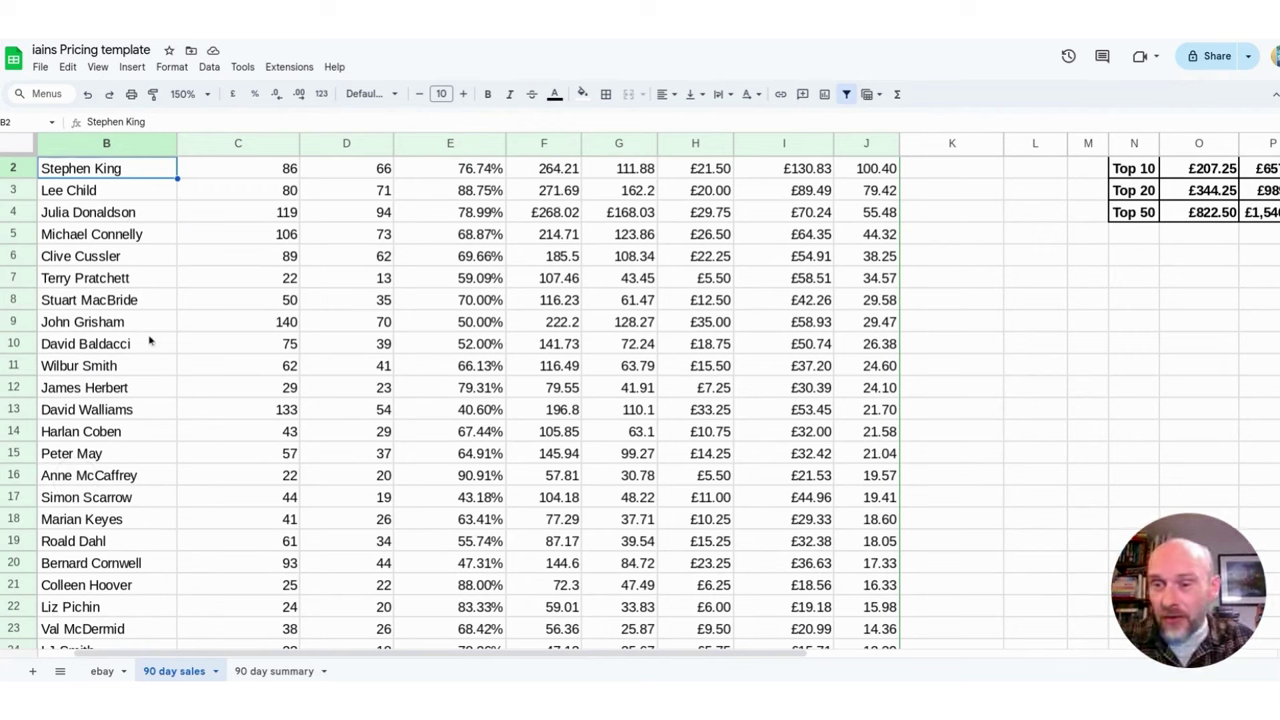
drag(148, 322, 147, 345)
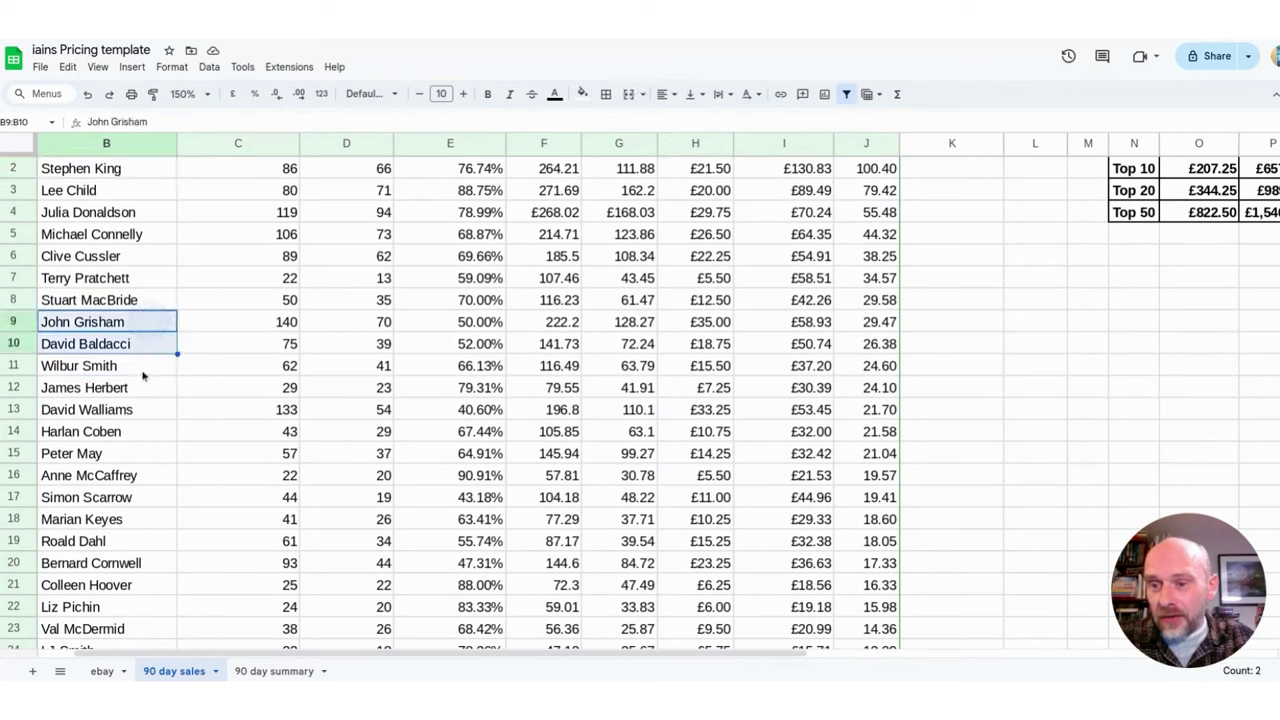
click(142, 372)
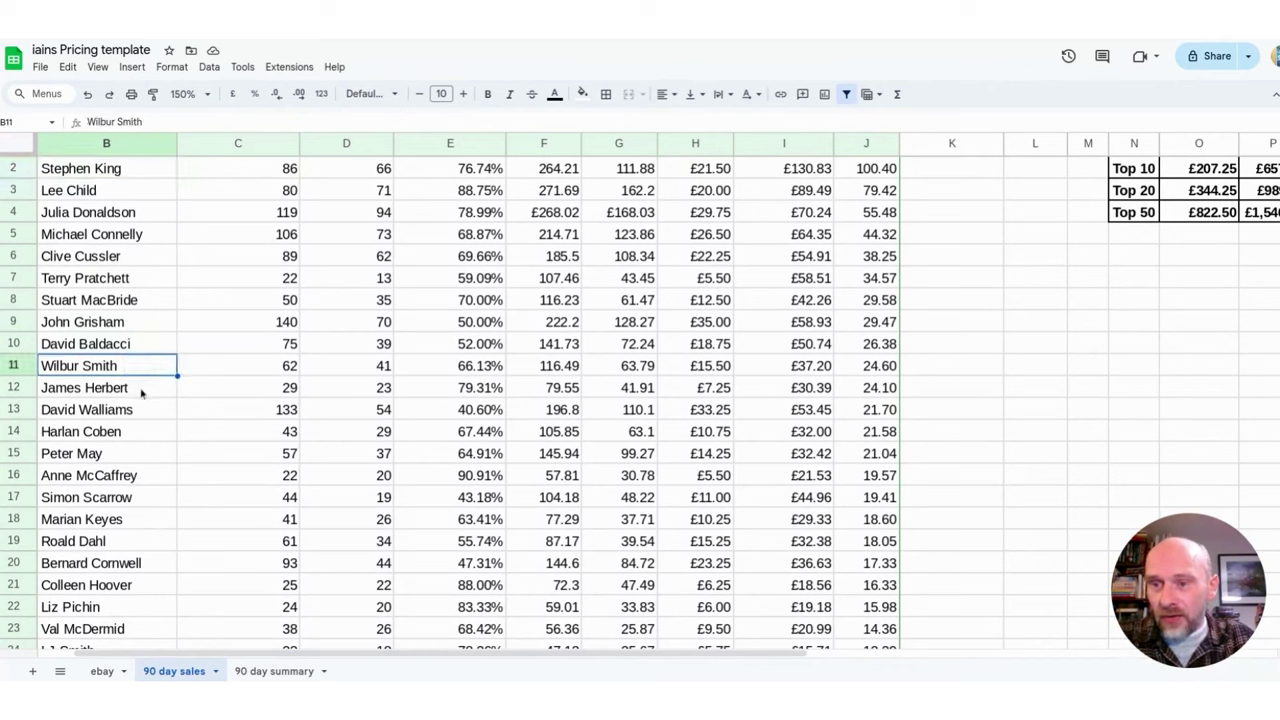
click(140, 388)
click(157, 176)
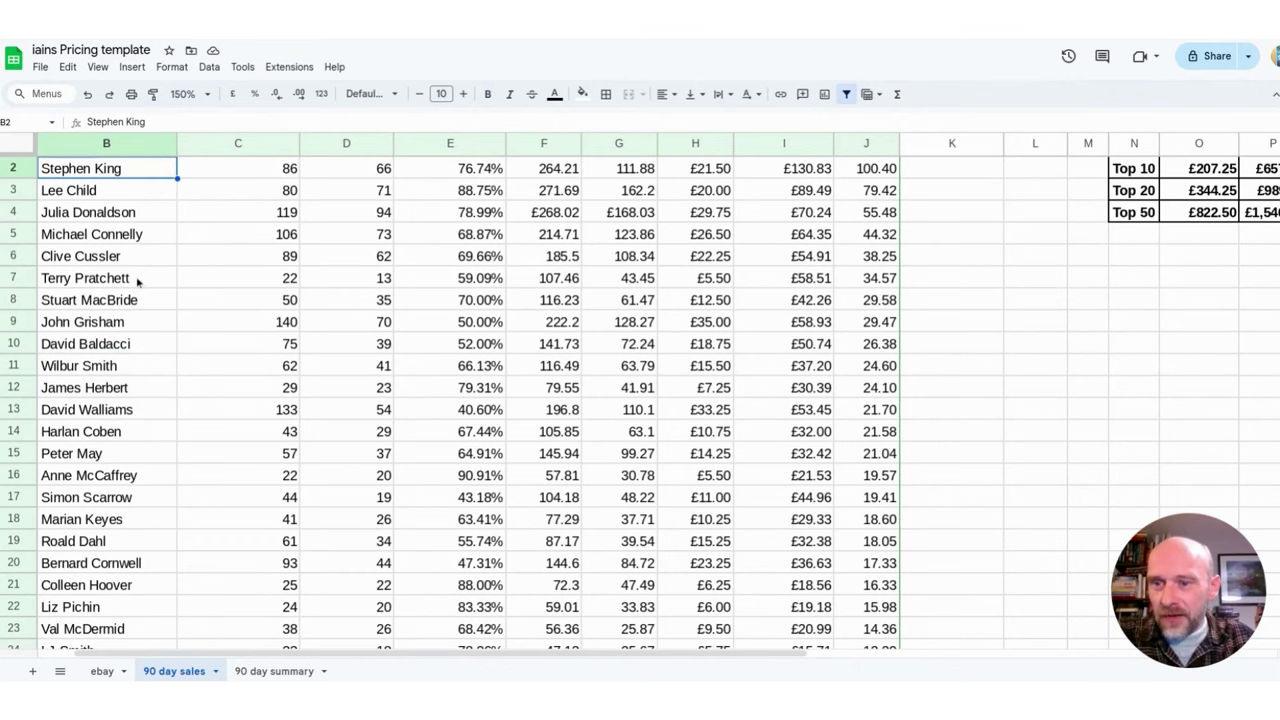
click(140, 281)
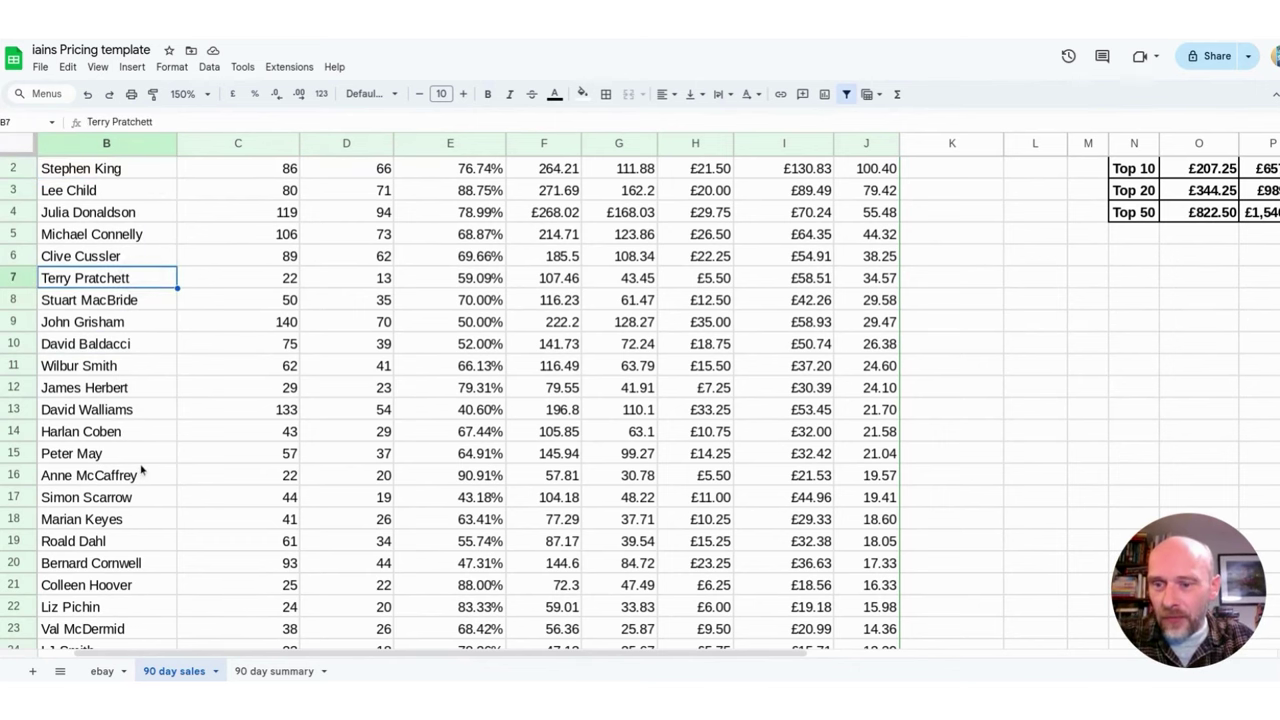
scroll(141, 470, down, 3)
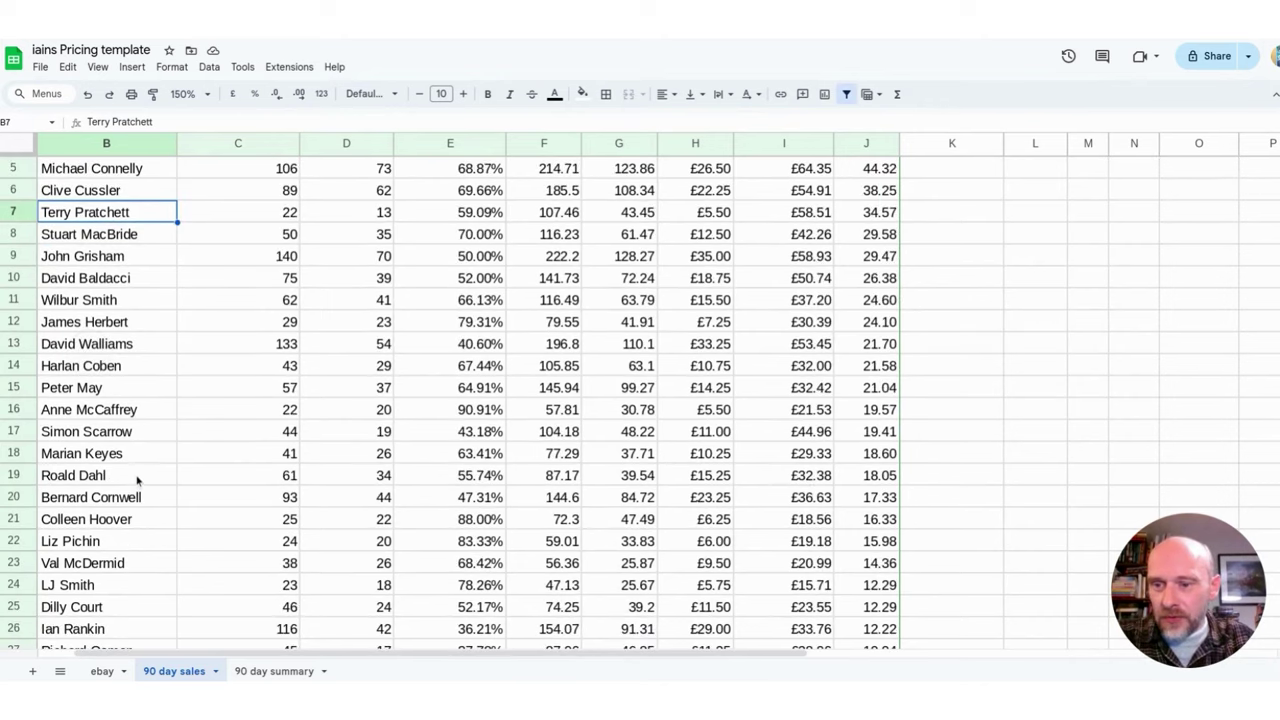
click(137, 477)
click(143, 541)
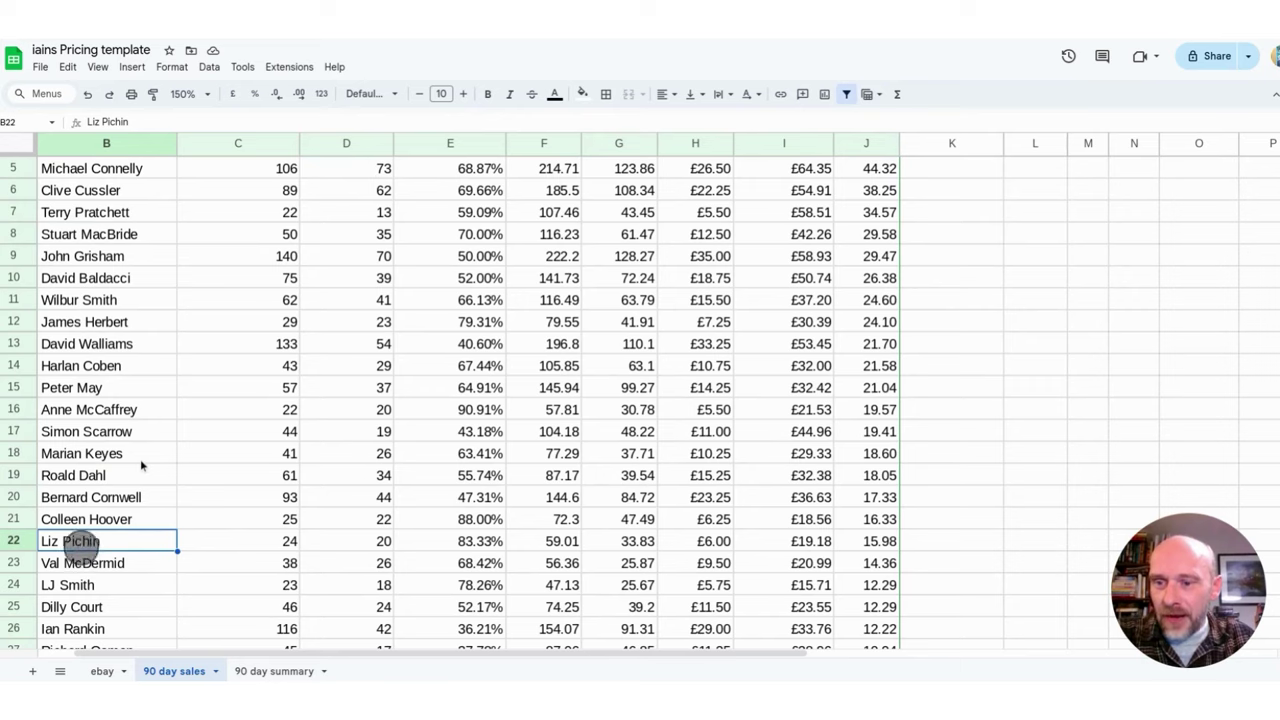
Step: Review the lower-ranked authors in the 90 day sales list, from Marian Keyes through Dilly Court and Nadine Dorries to about row 62
scroll(140, 459, down, 3)
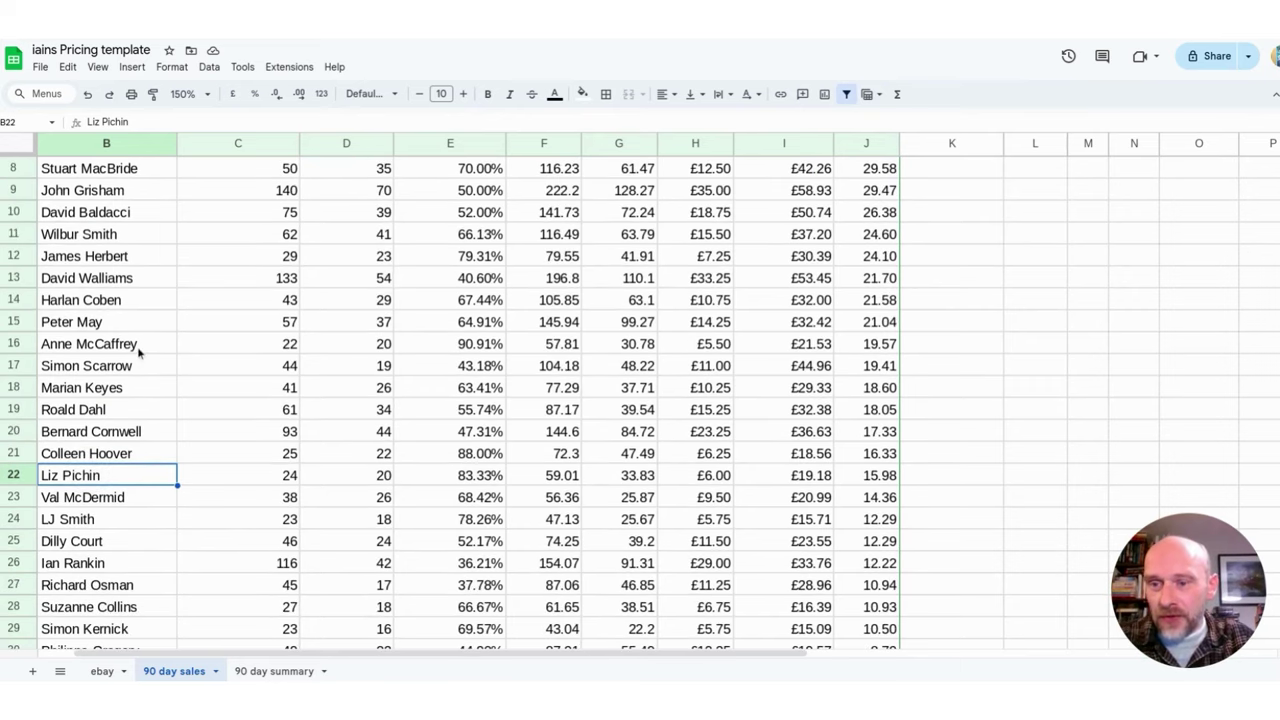
click(144, 393)
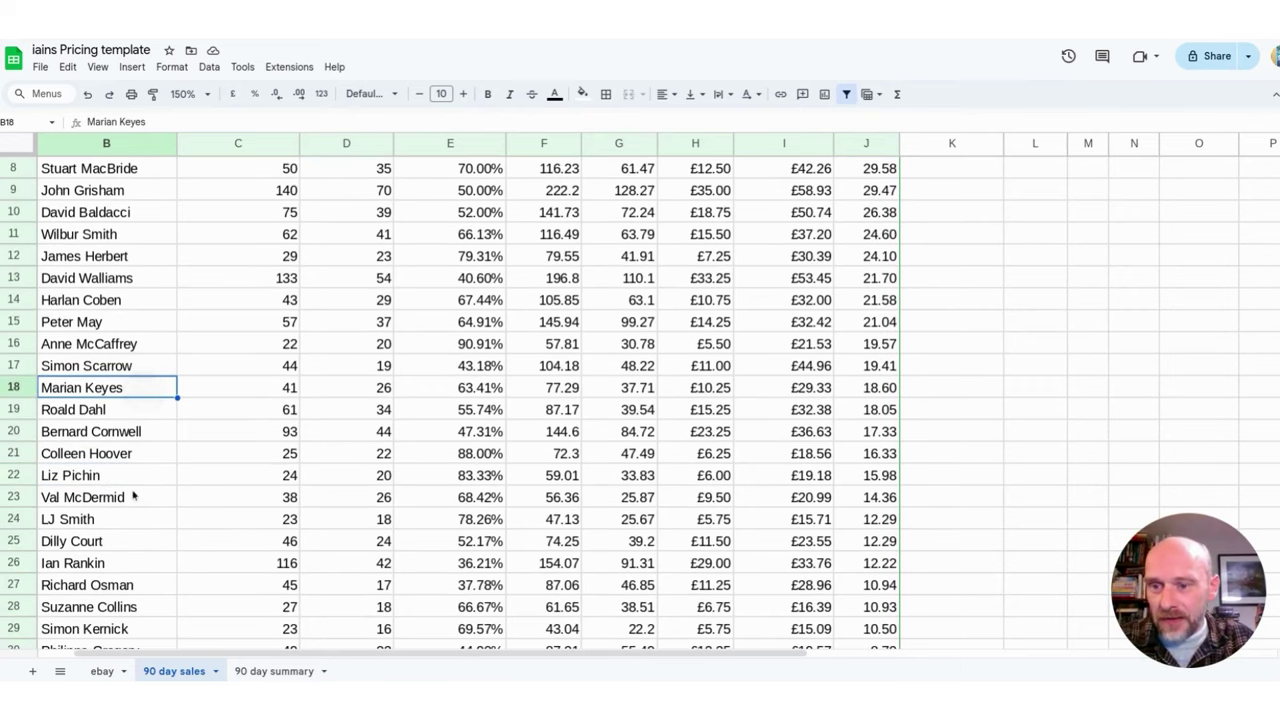
click(126, 542)
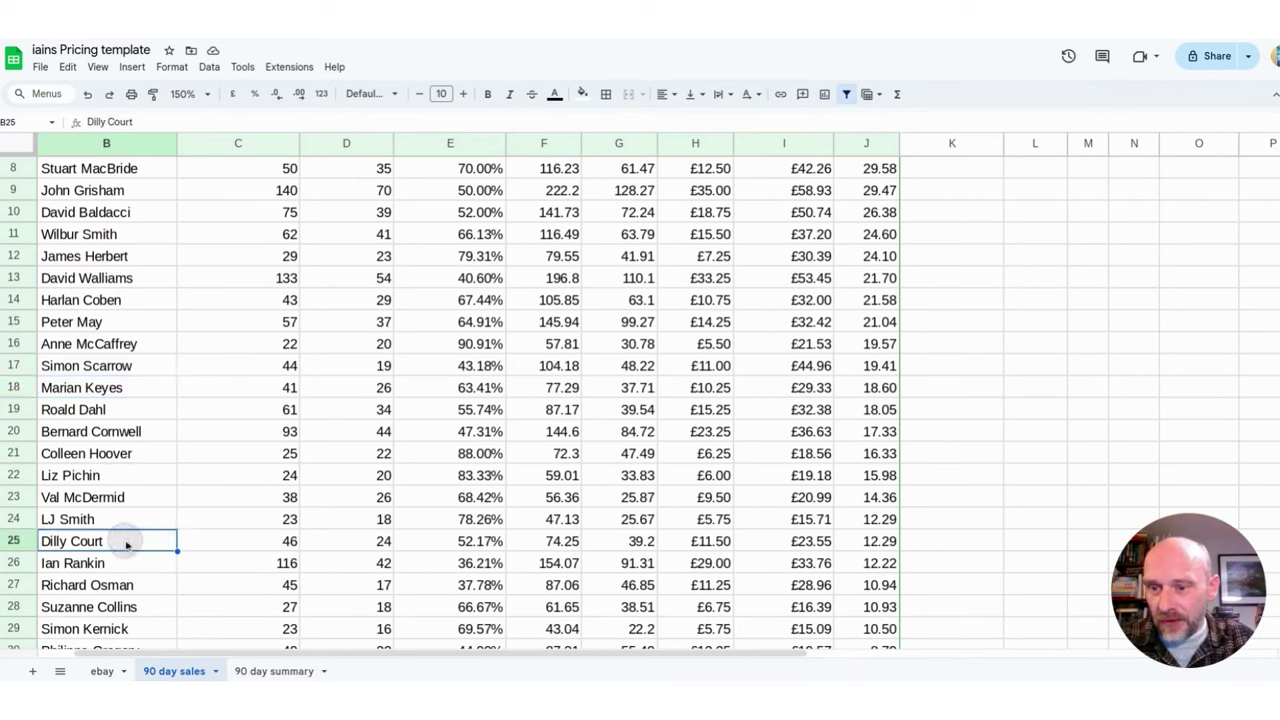
scroll(134, 606, down, 6)
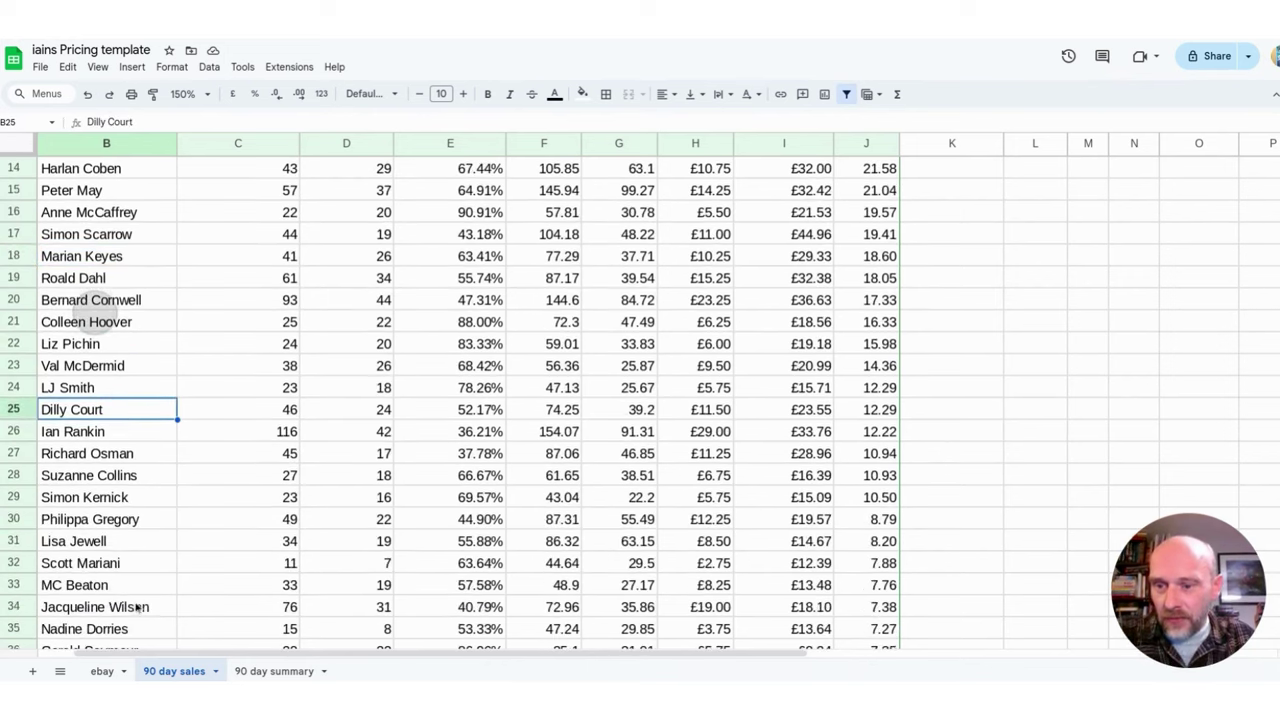
click(120, 540)
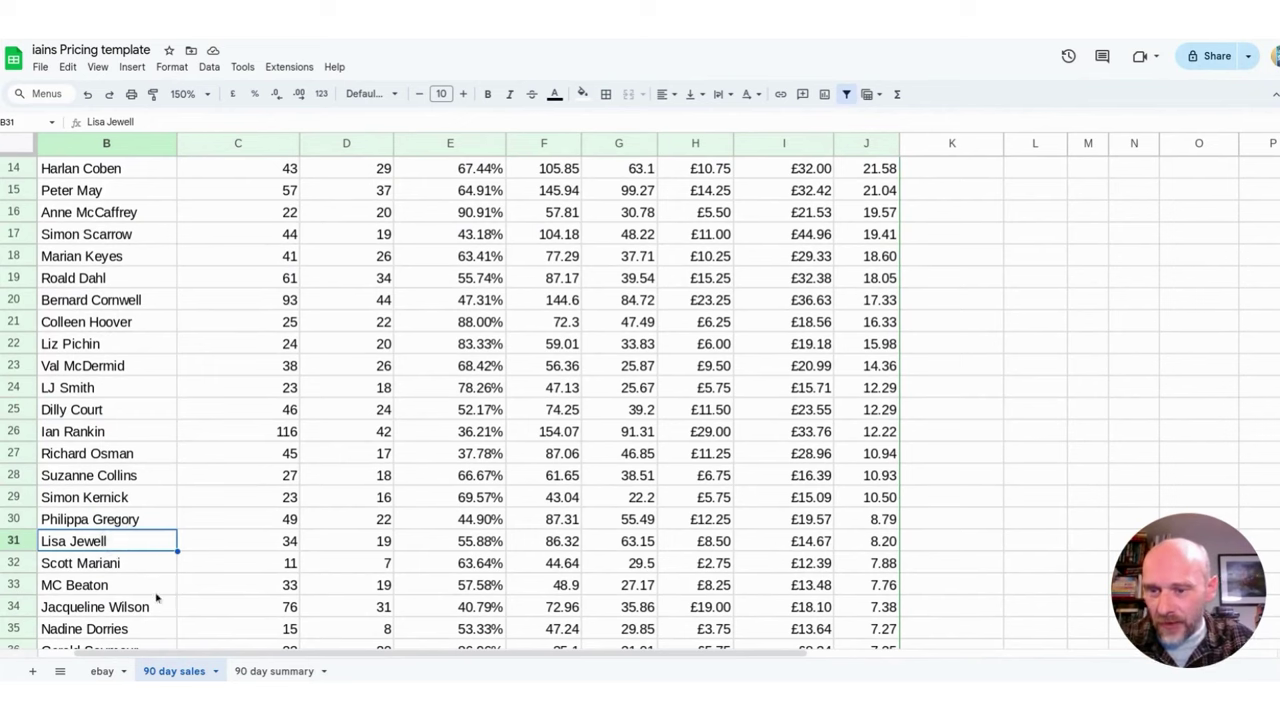
click(138, 626)
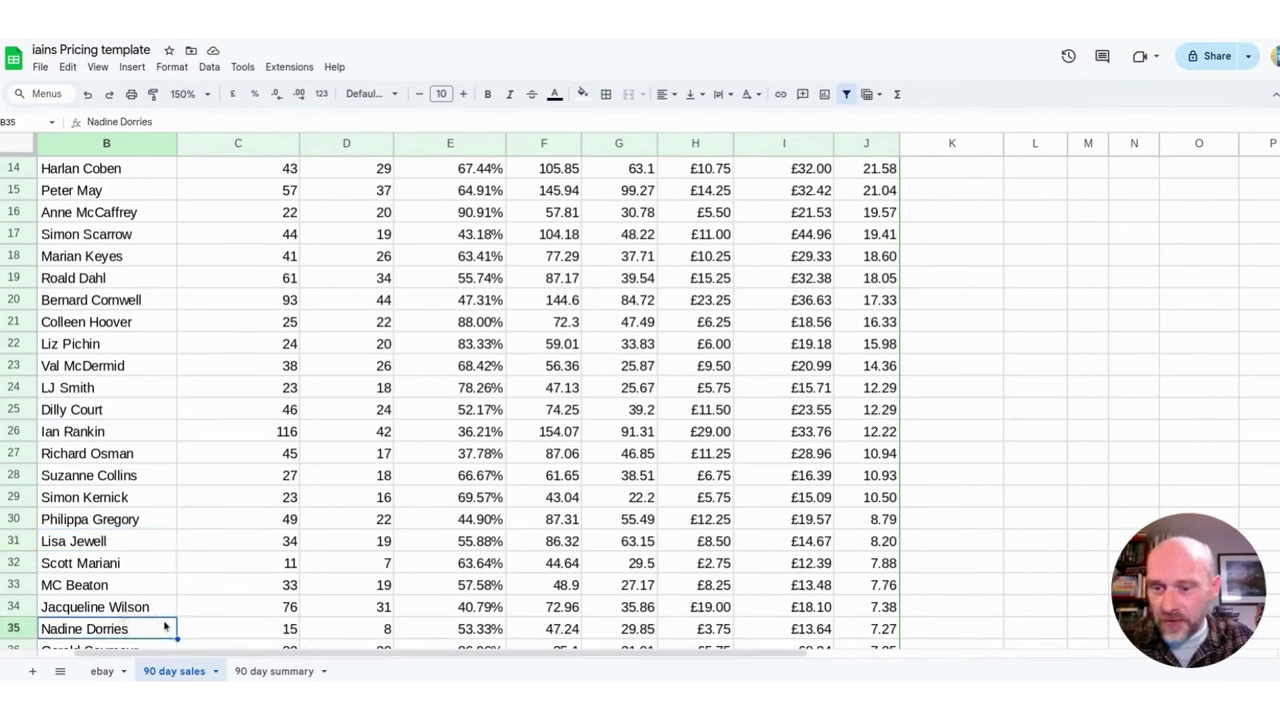
scroll(165, 626, down, 3)
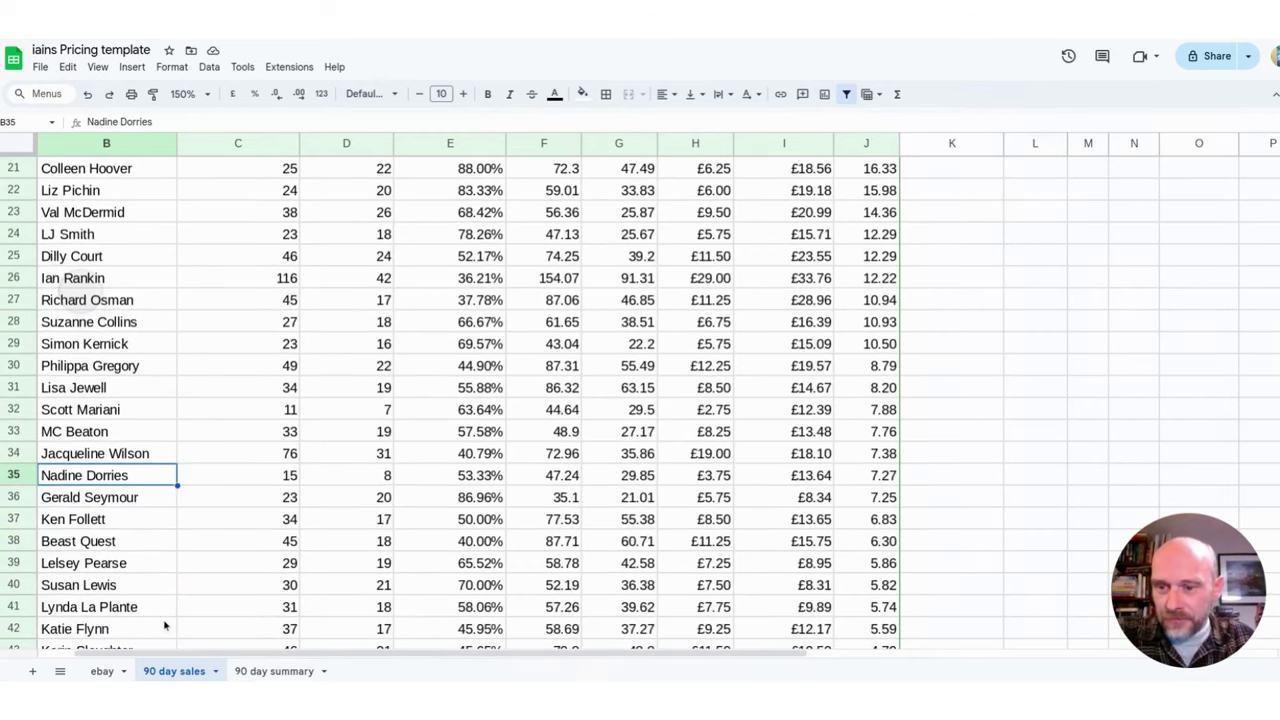
scroll(165, 626, down, 2)
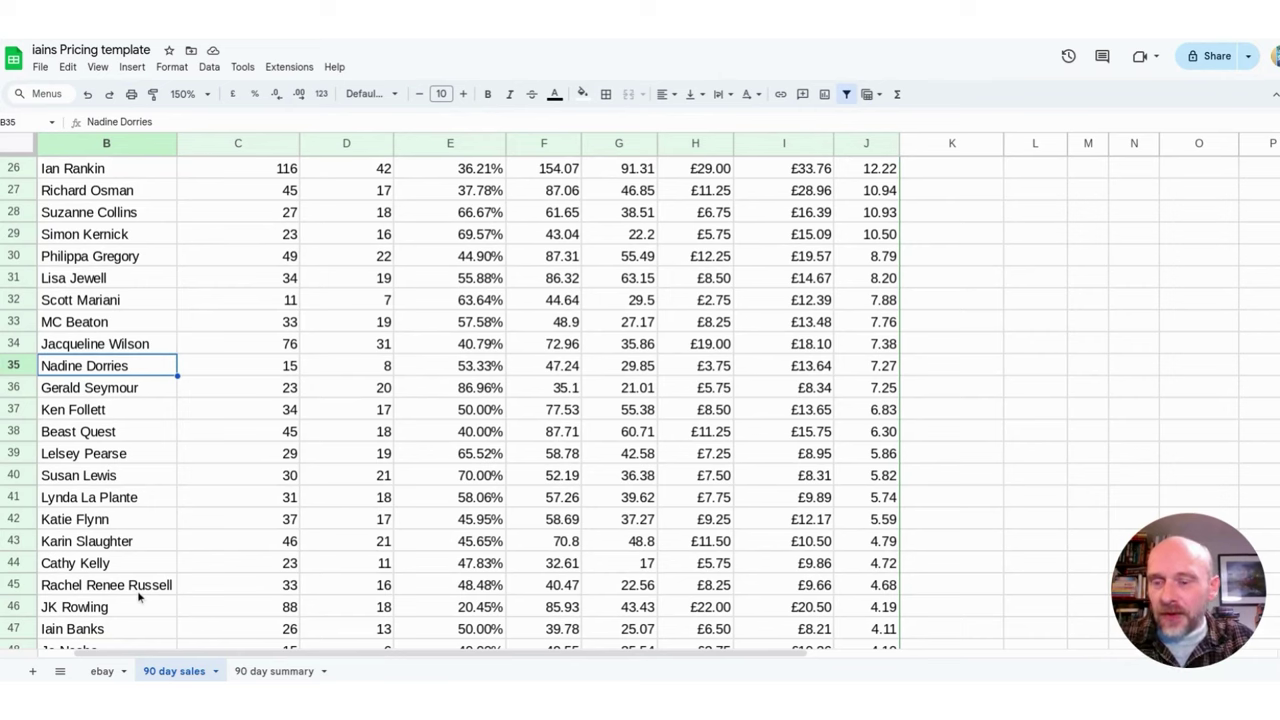
scroll(140, 596, down, 3)
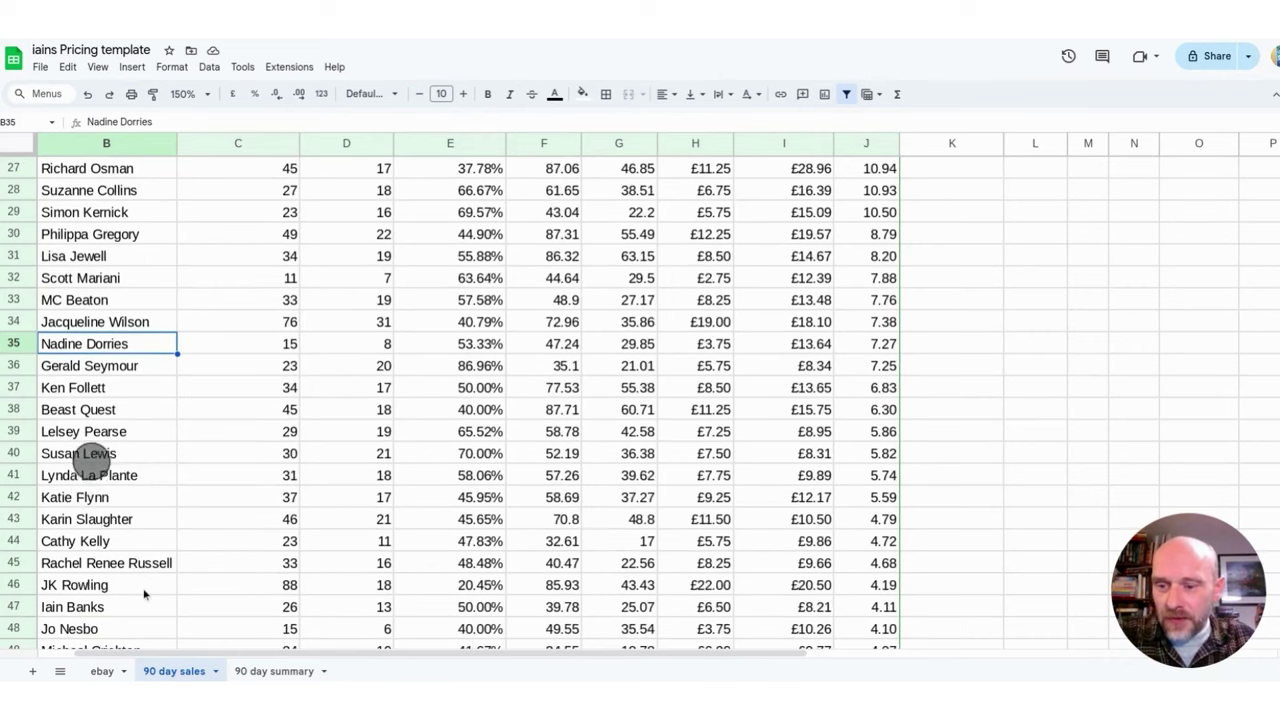
scroll(143, 594, down, 3)
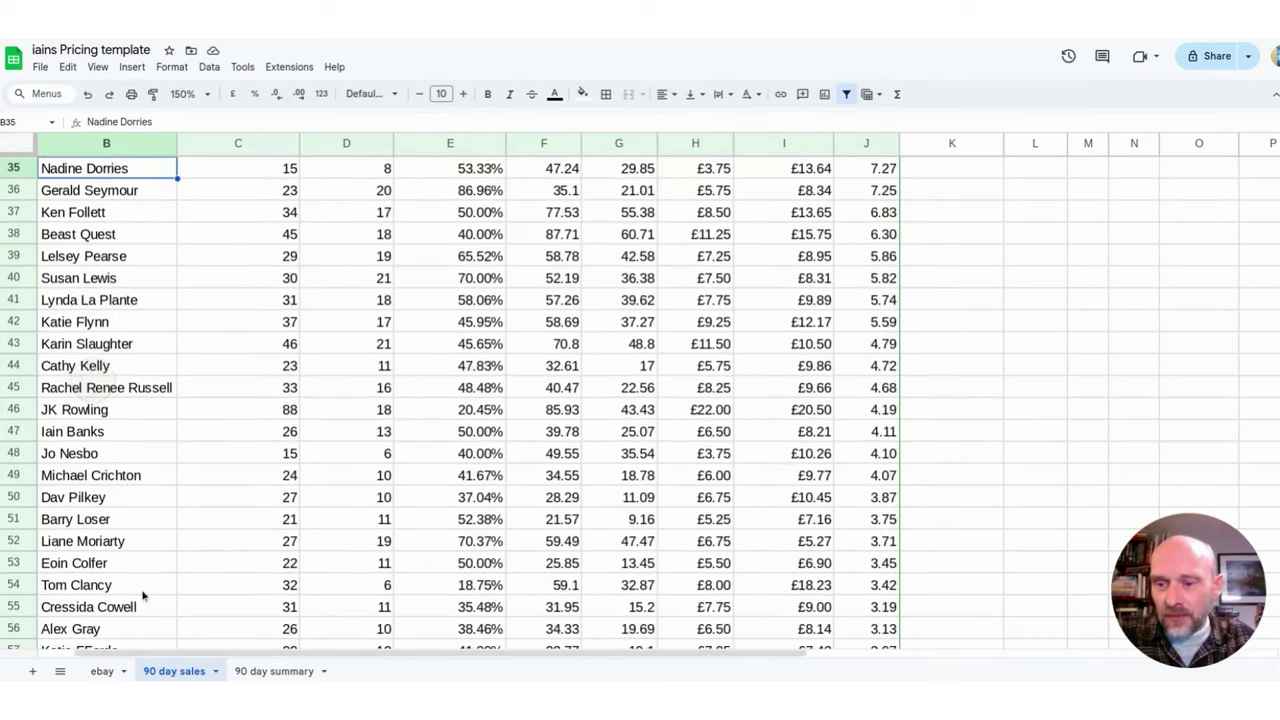
scroll(142, 596, down, 3)
scroll(142, 596, down, 1)
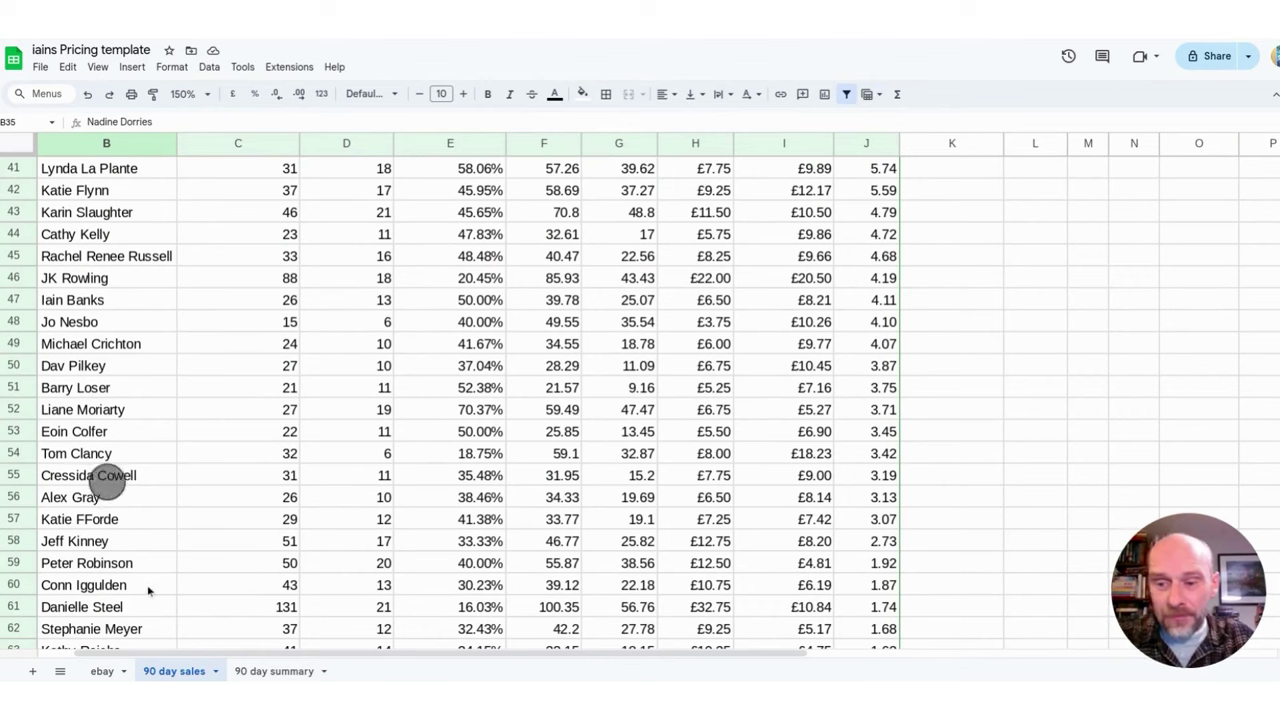
Step: Review the lowest-scoring authors at the end of the 90 day sales list, down to Jojo Moyes in row 71
scroll(146, 590, down, 2)
scroll(147, 590, down, 4)
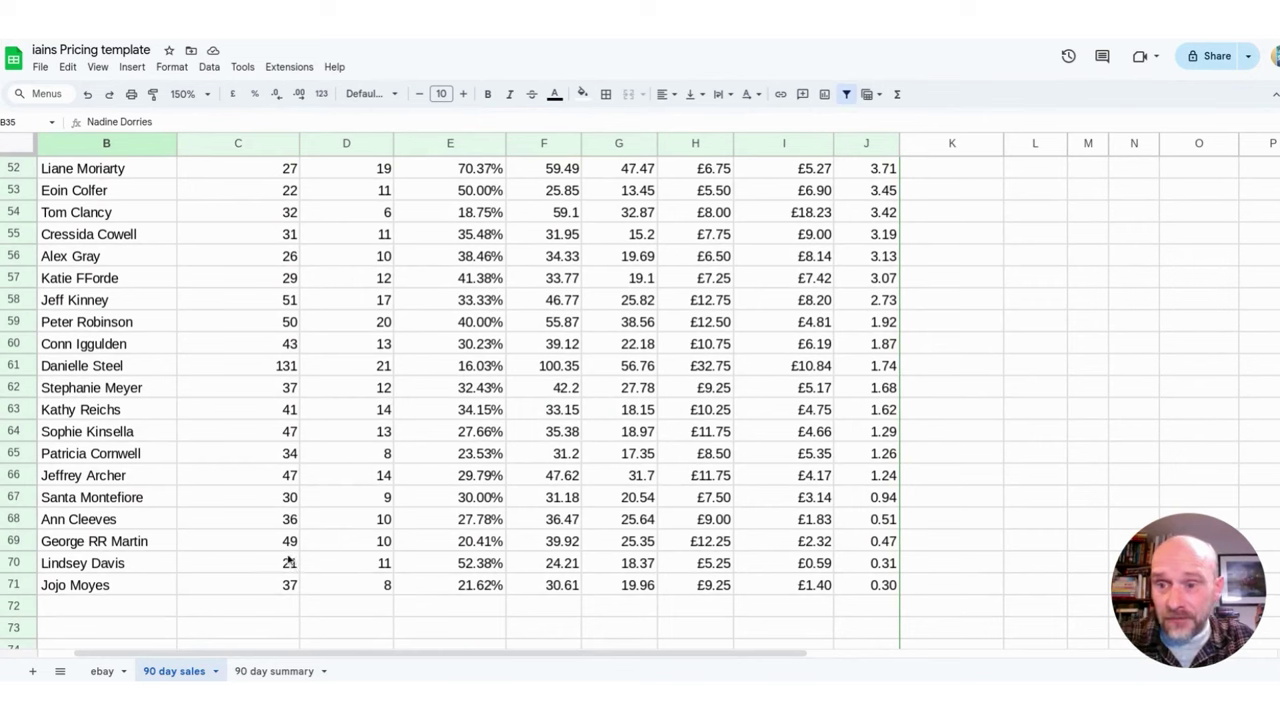
drag(90, 387, 86, 497)
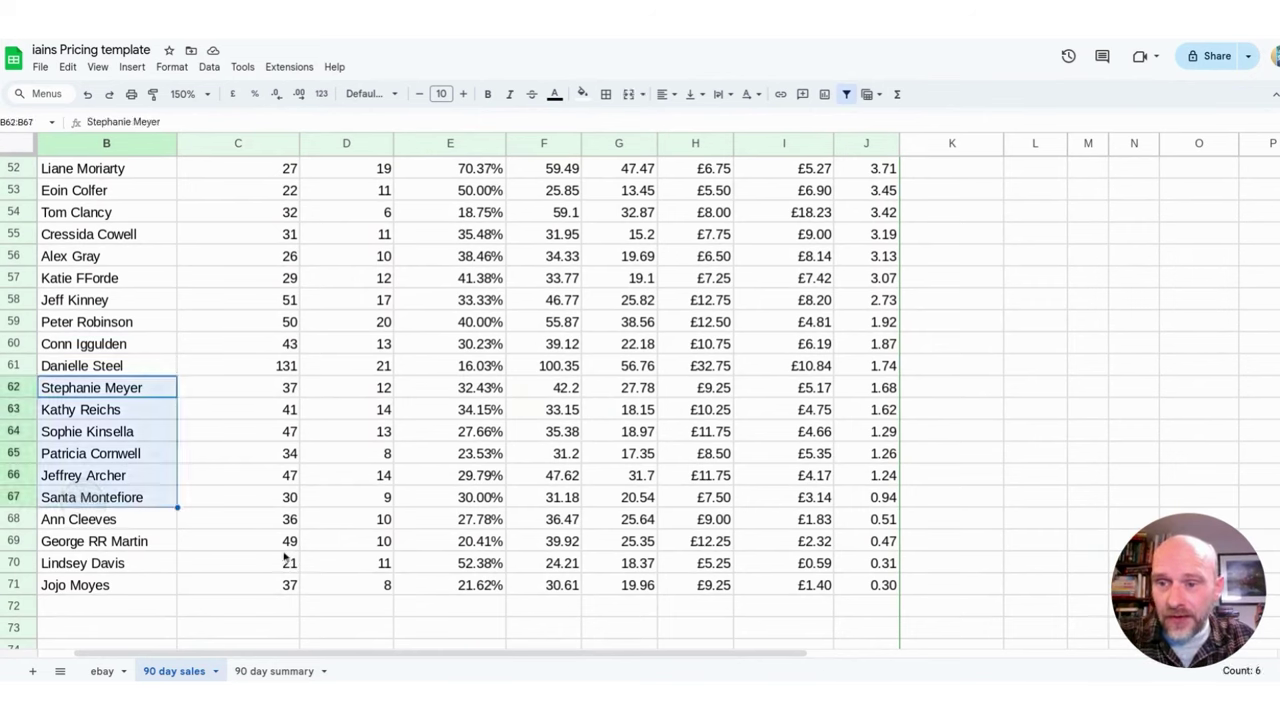
scroll(104, 380, up, 3)
scroll(147, 460, up, 1)
click(150, 433)
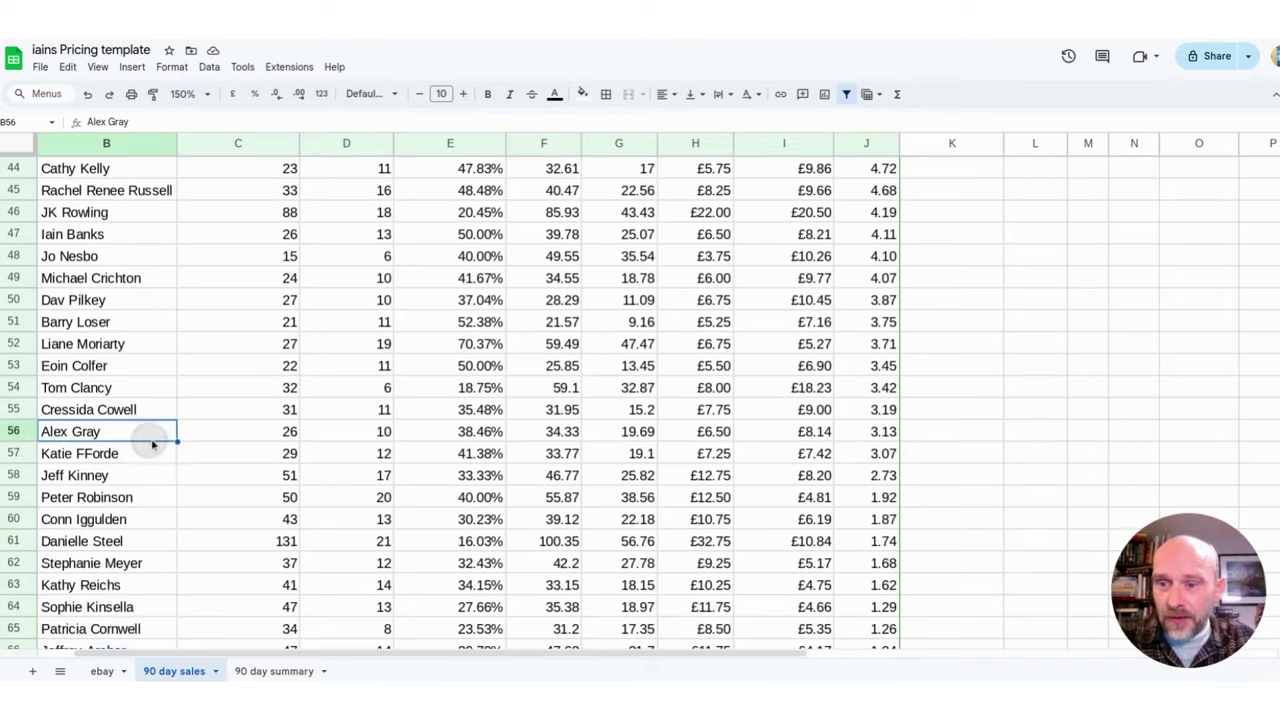
scroll(94, 366, up, 3)
scroll(156, 442, up, 9)
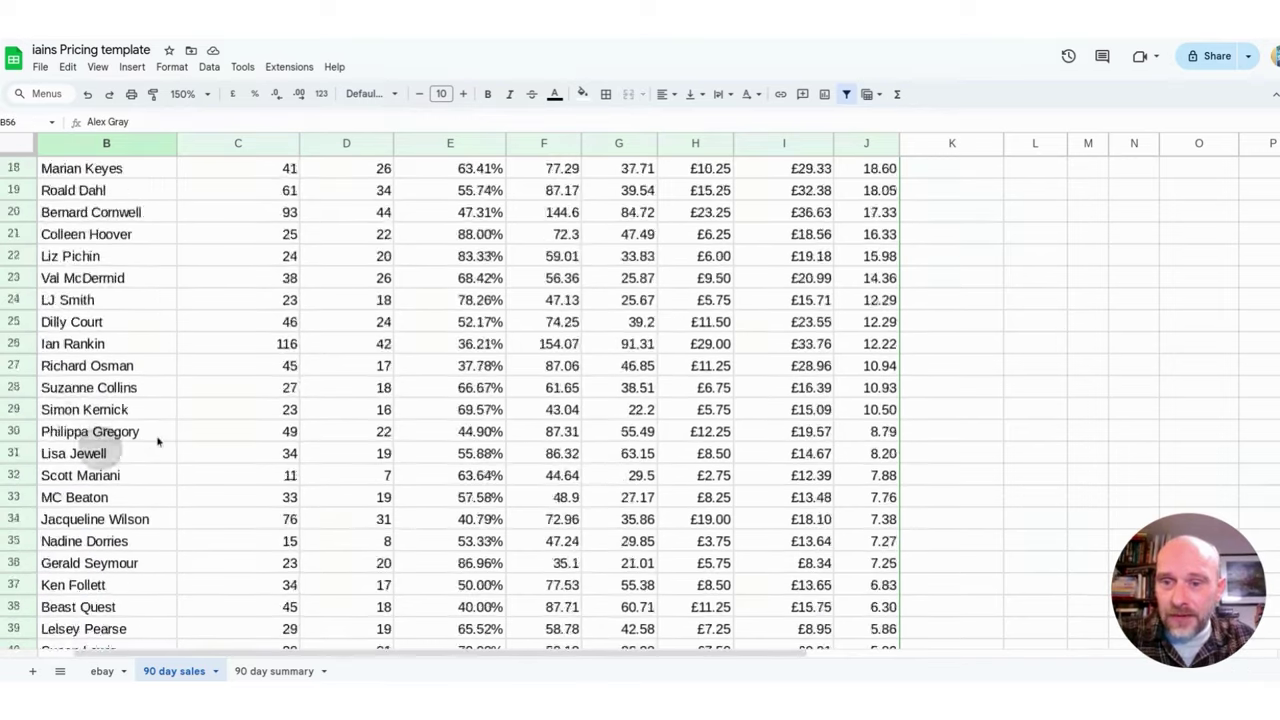
scroll(158, 442, up, 5)
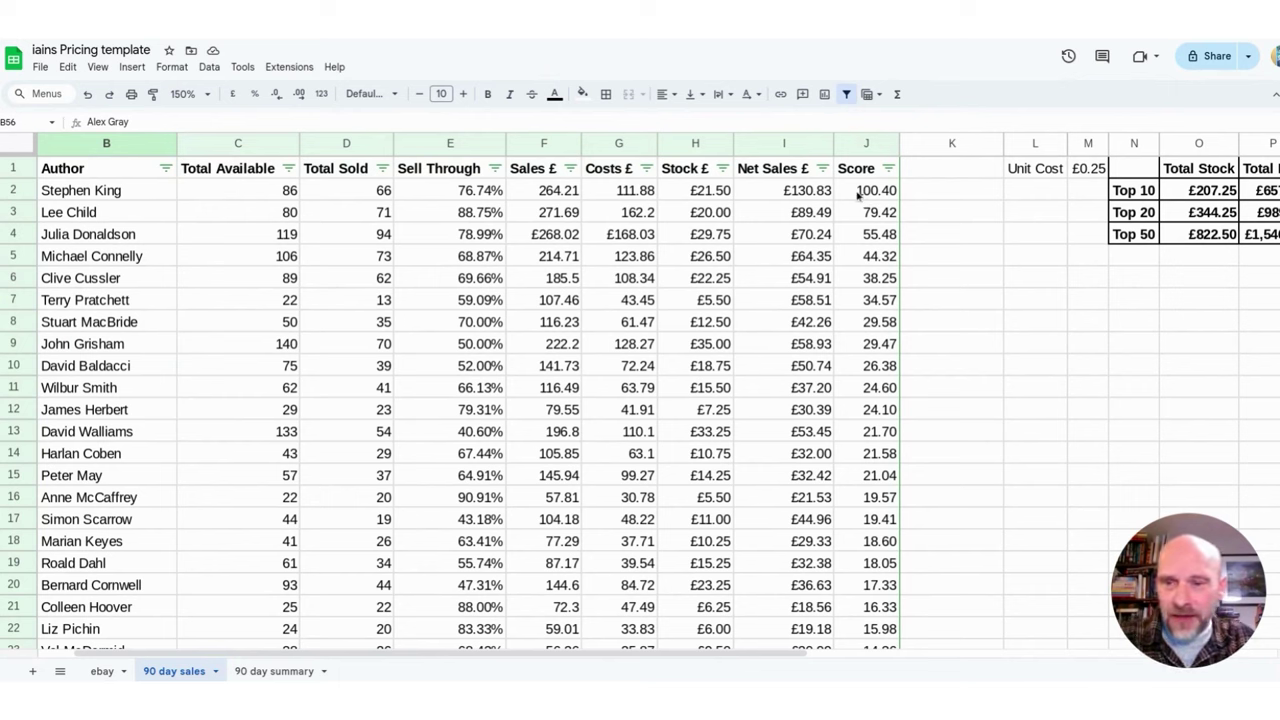
Step: Examine each figure in the Stephen King row, from total available through sell-through, sales, costs, stock and net sales to score
click(145, 191)
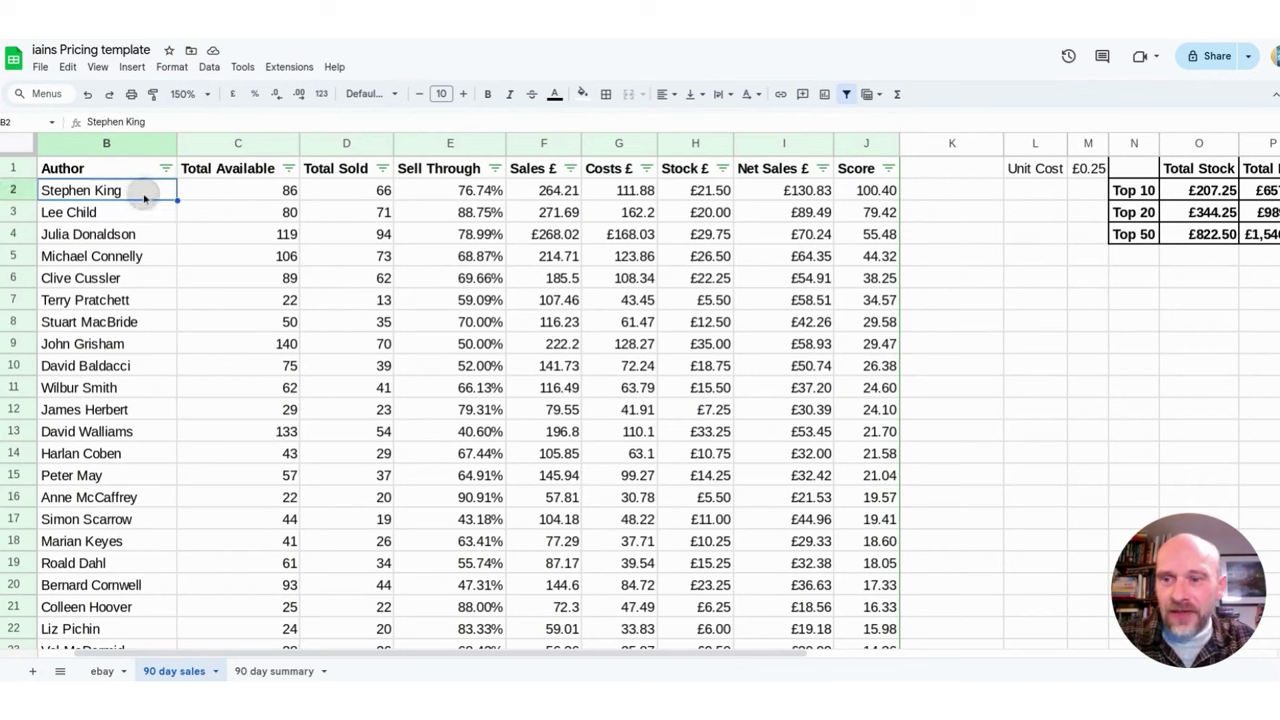
click(251, 196)
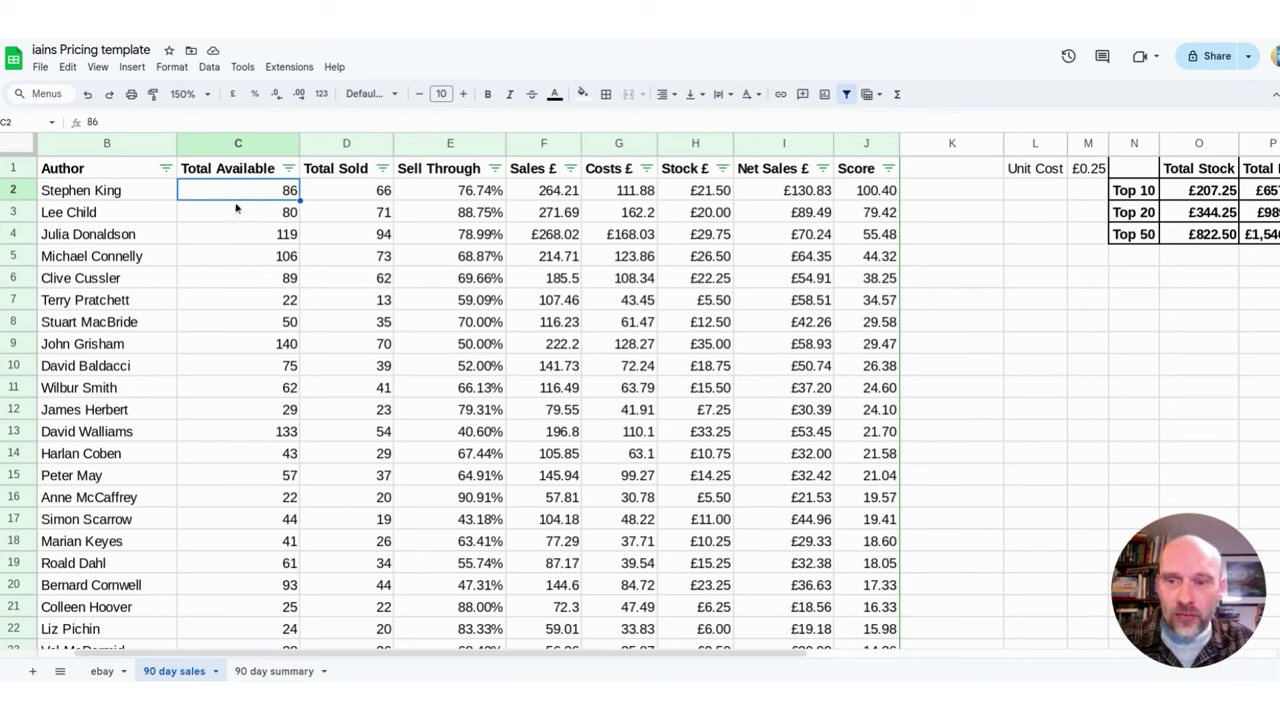
click(347, 190)
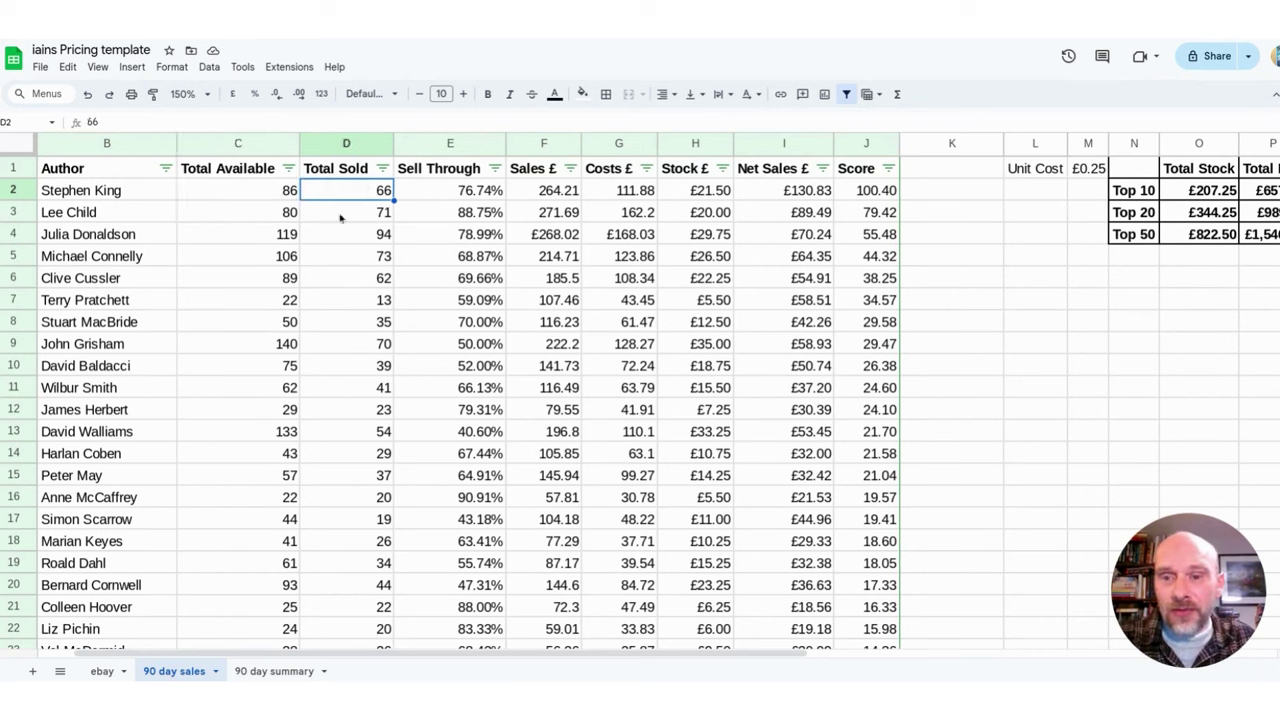
click(447, 196)
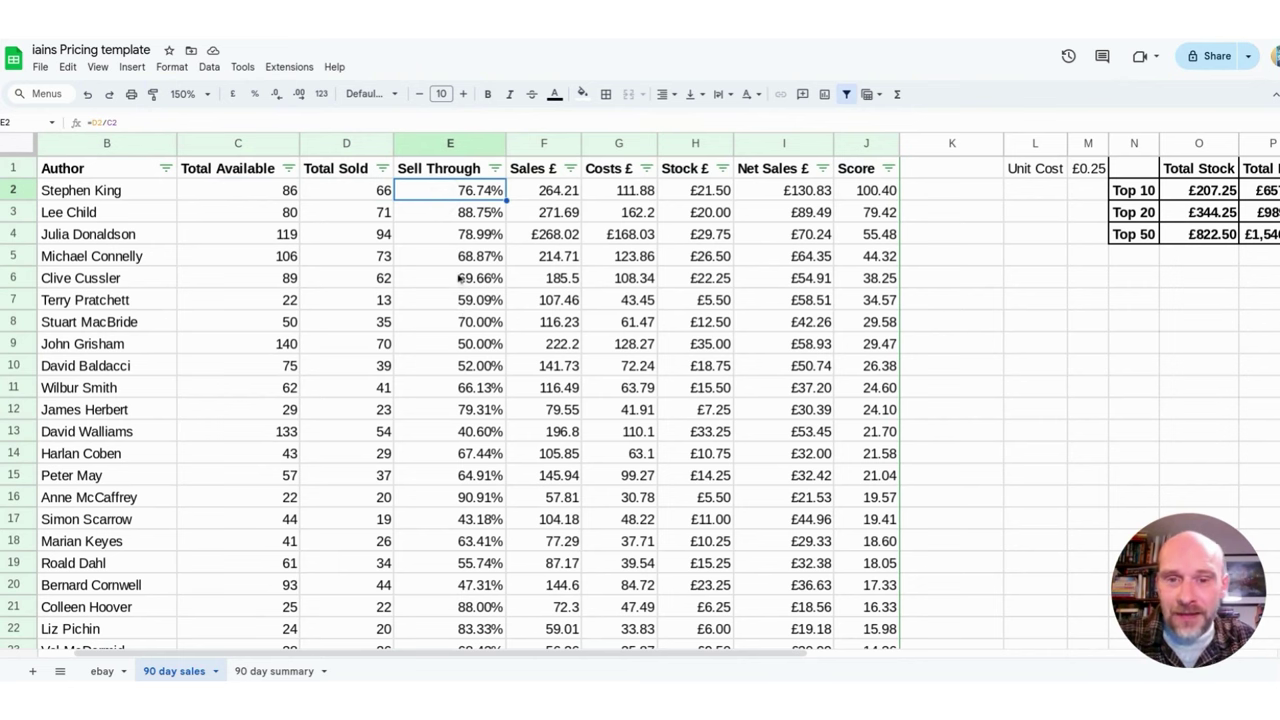
click(533, 195)
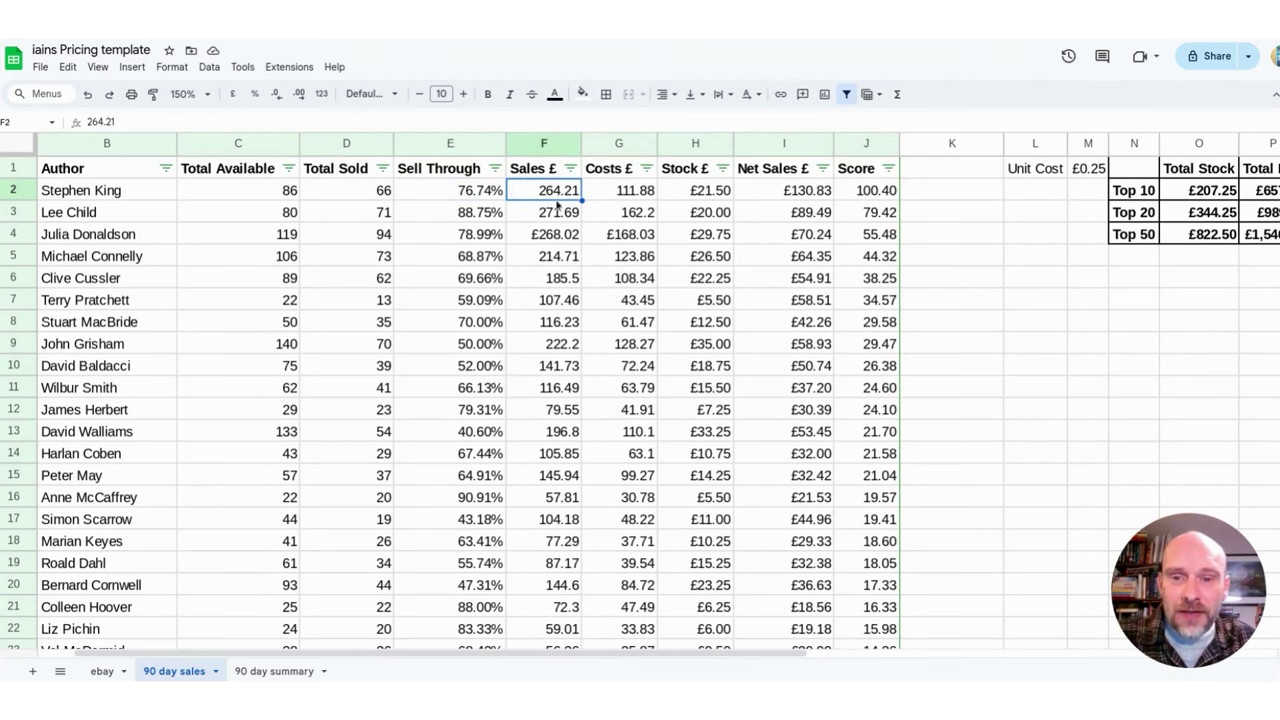
click(610, 193)
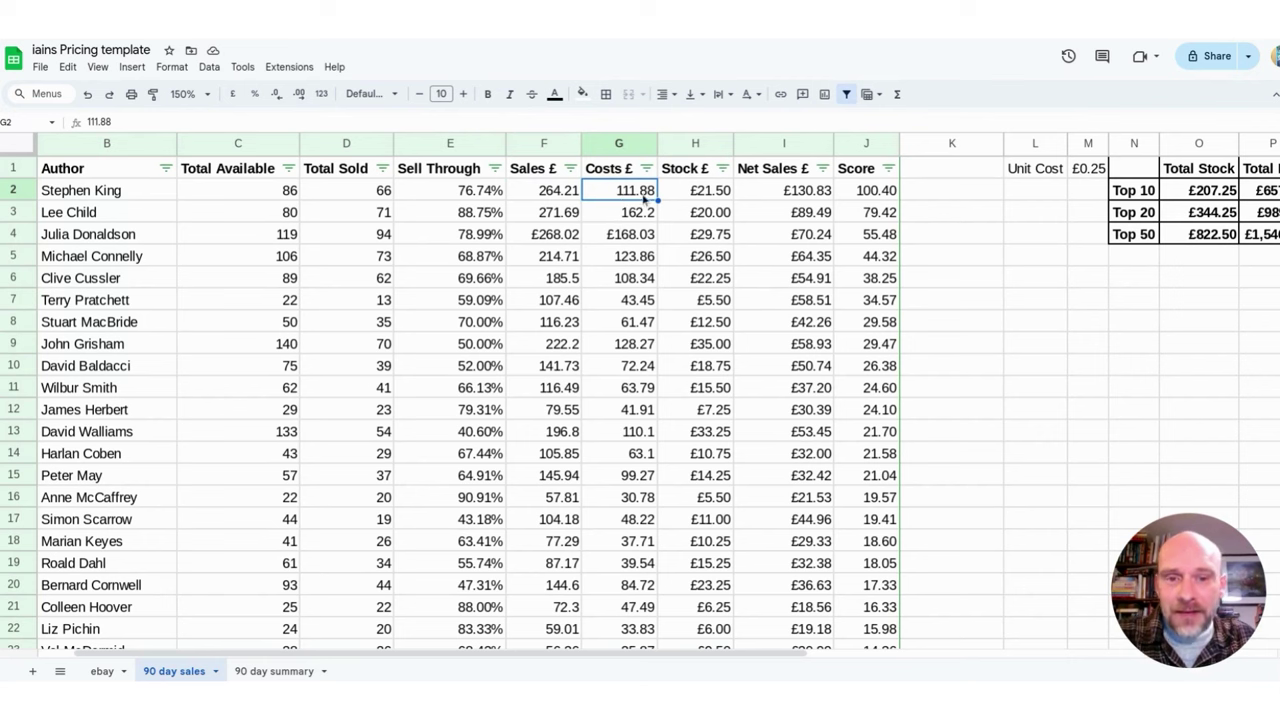
click(682, 198)
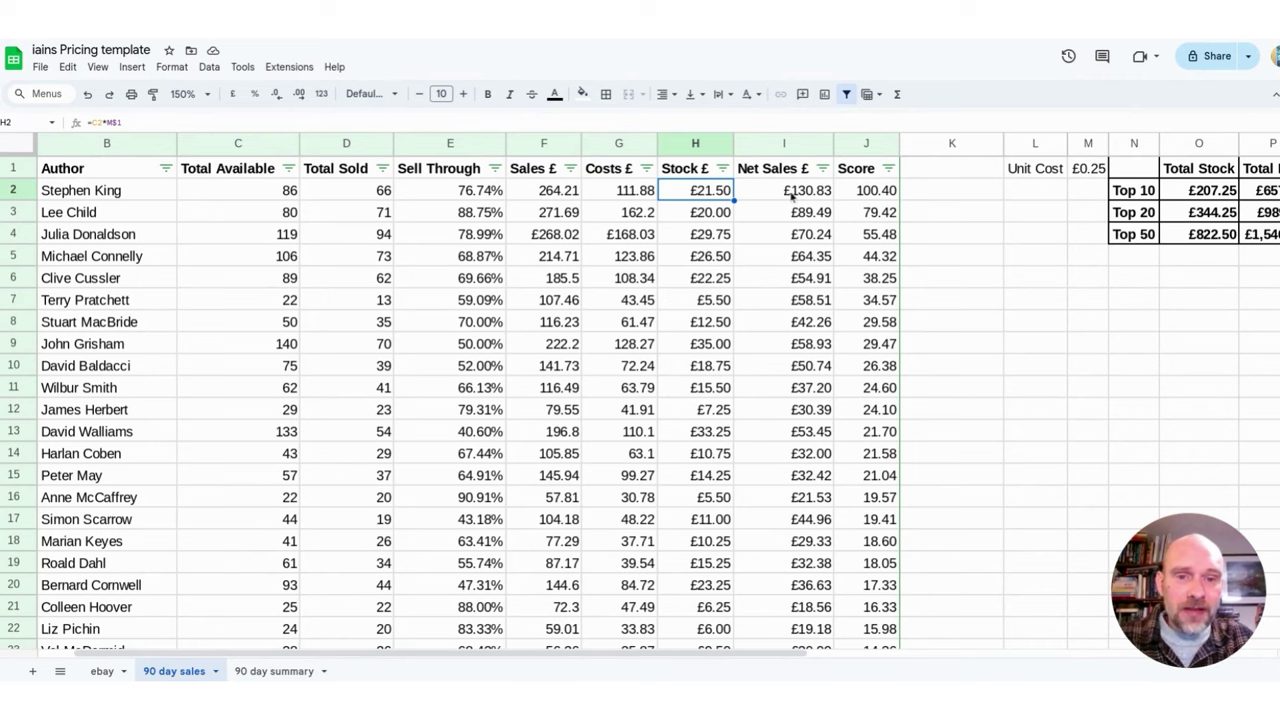
click(794, 193)
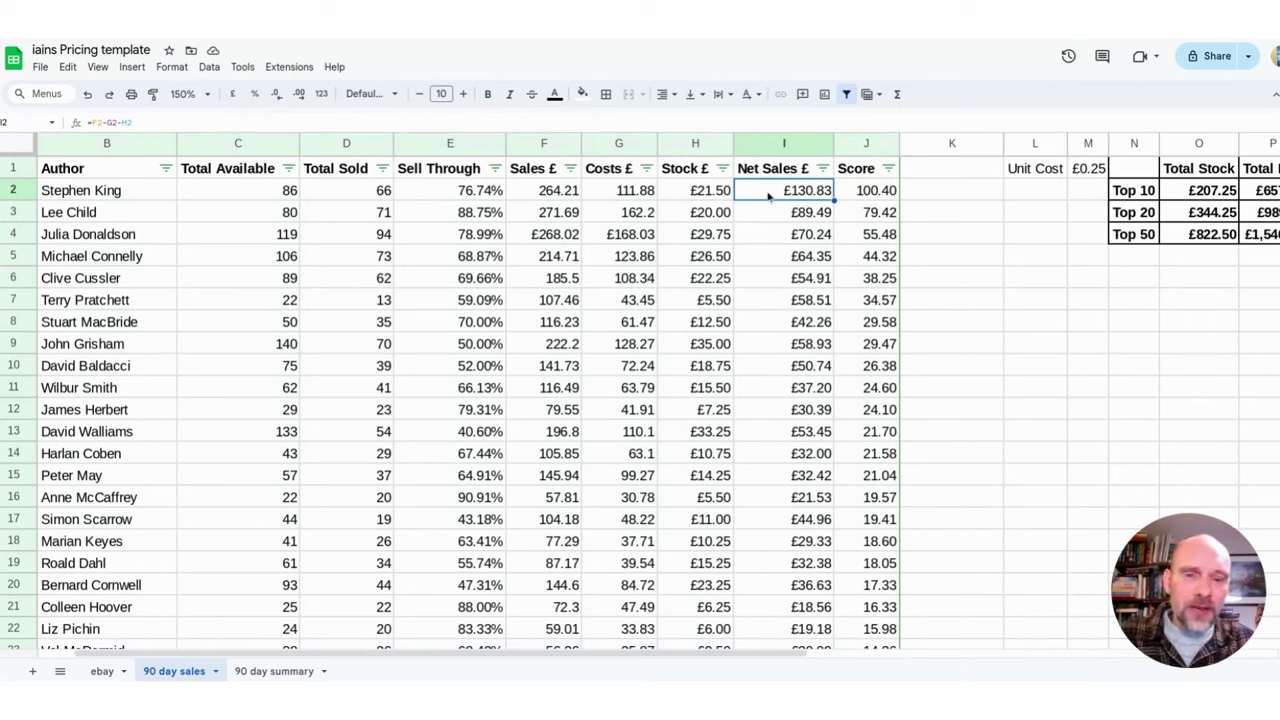
click(866, 194)
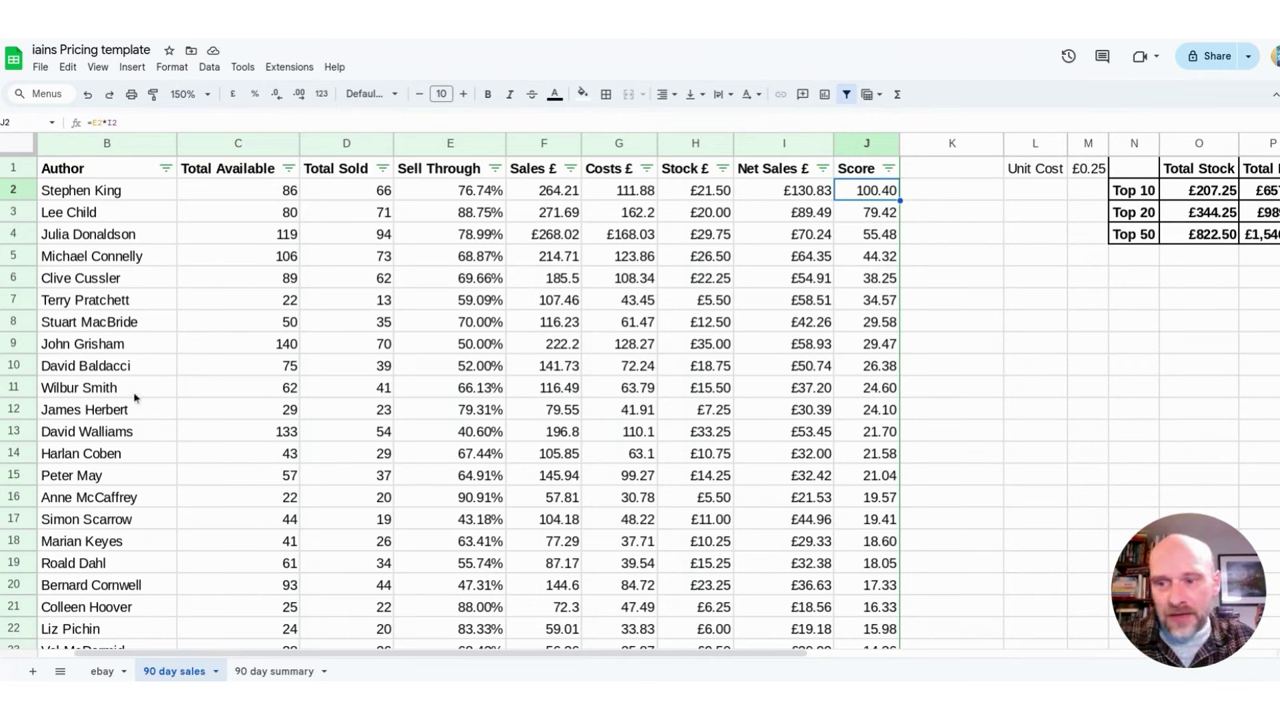
Step: Review the top ten authors in B2:B11 and the next group down to Colleen Hoover in row 21
drag(130, 200, 114, 400)
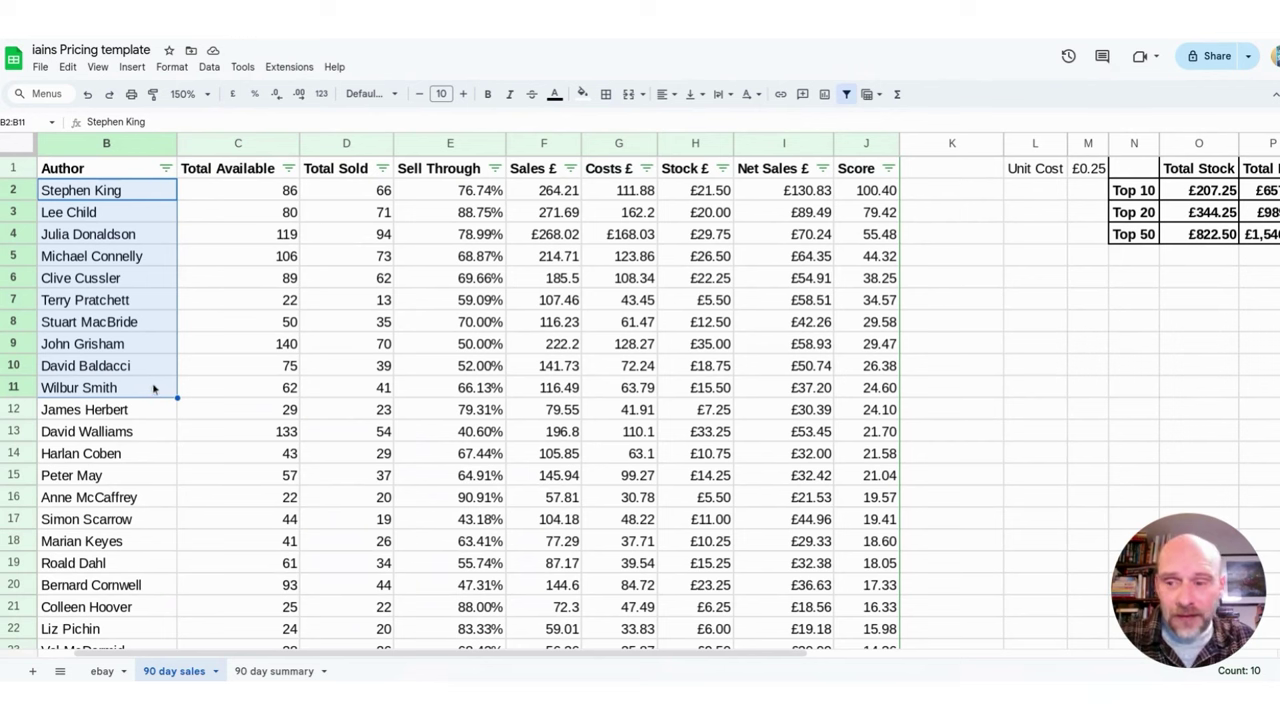
click(143, 440)
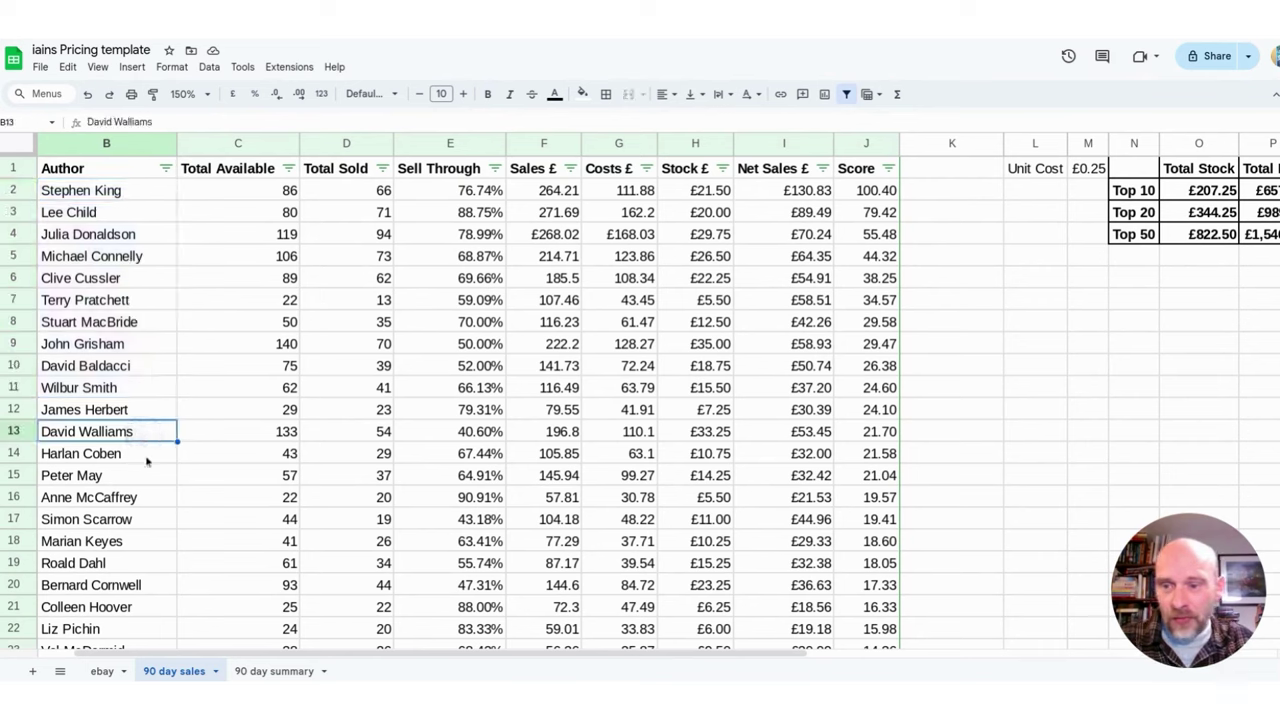
click(149, 456)
click(149, 479)
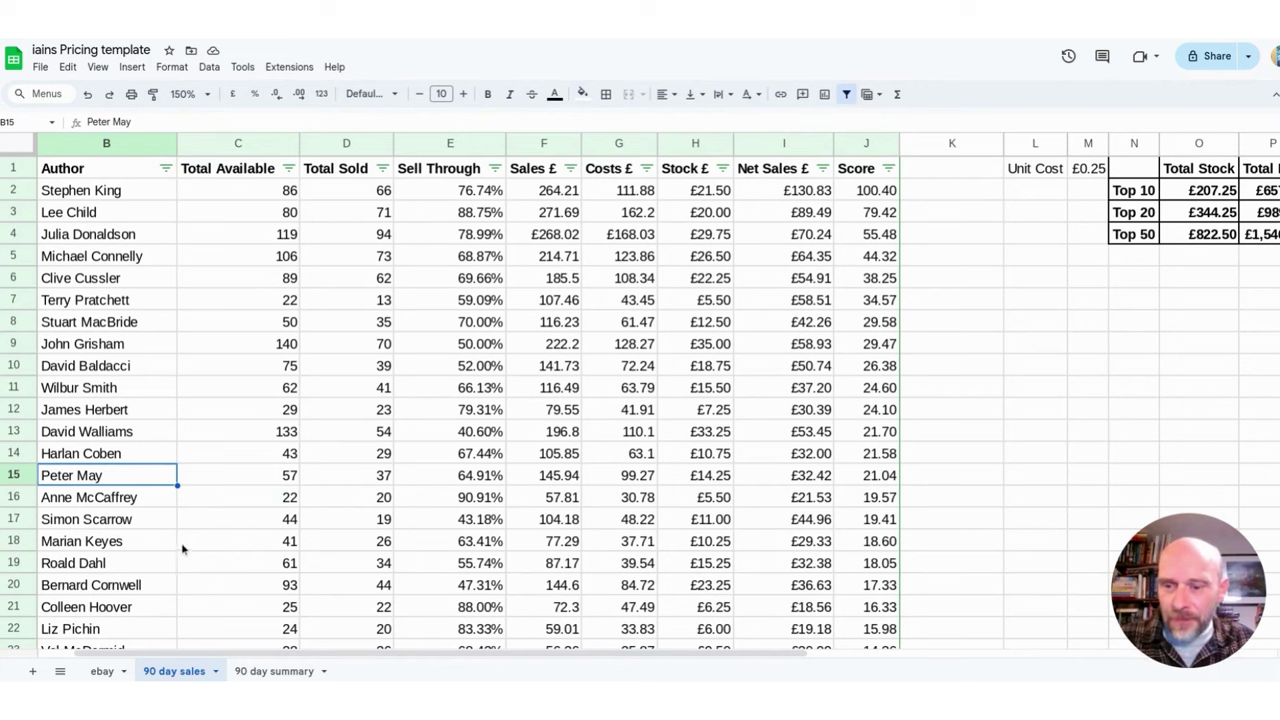
click(151, 609)
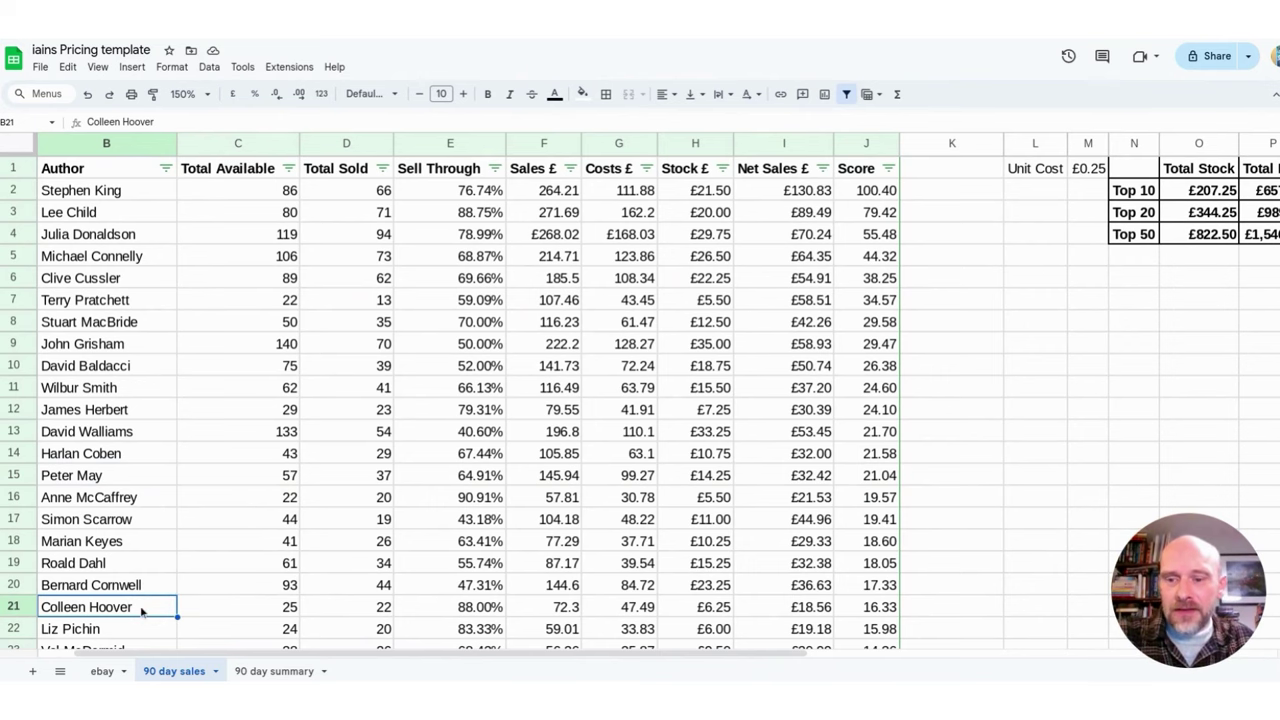
Step: Examine Colleen Hoover's total available, total sold and net sales figures in row 21
scroll(222, 591, down, 3)
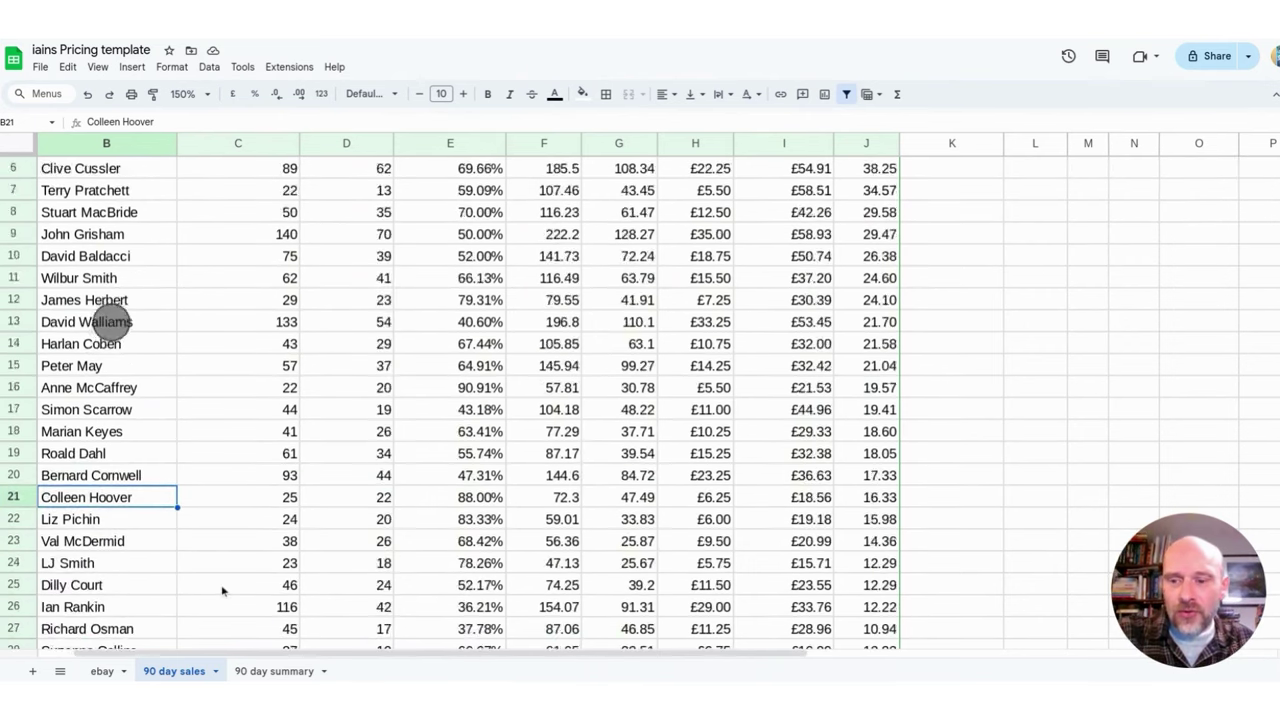
scroll(222, 591, down, 2)
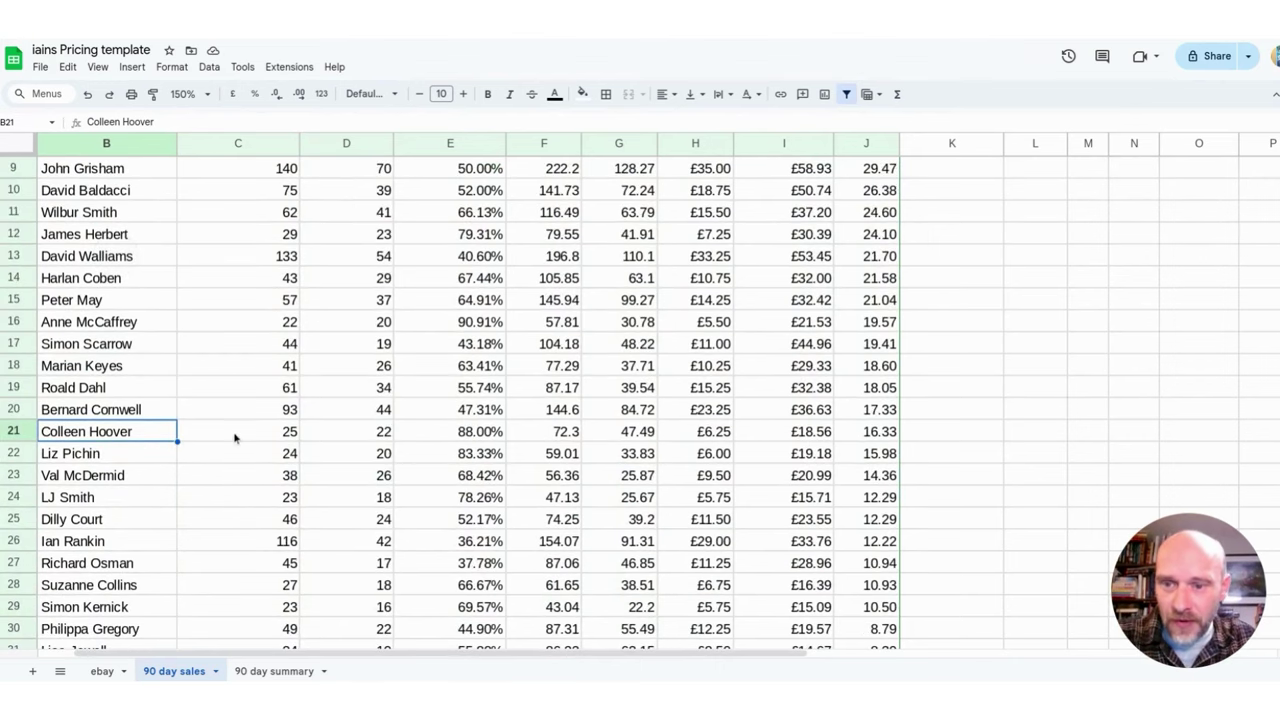
click(236, 437)
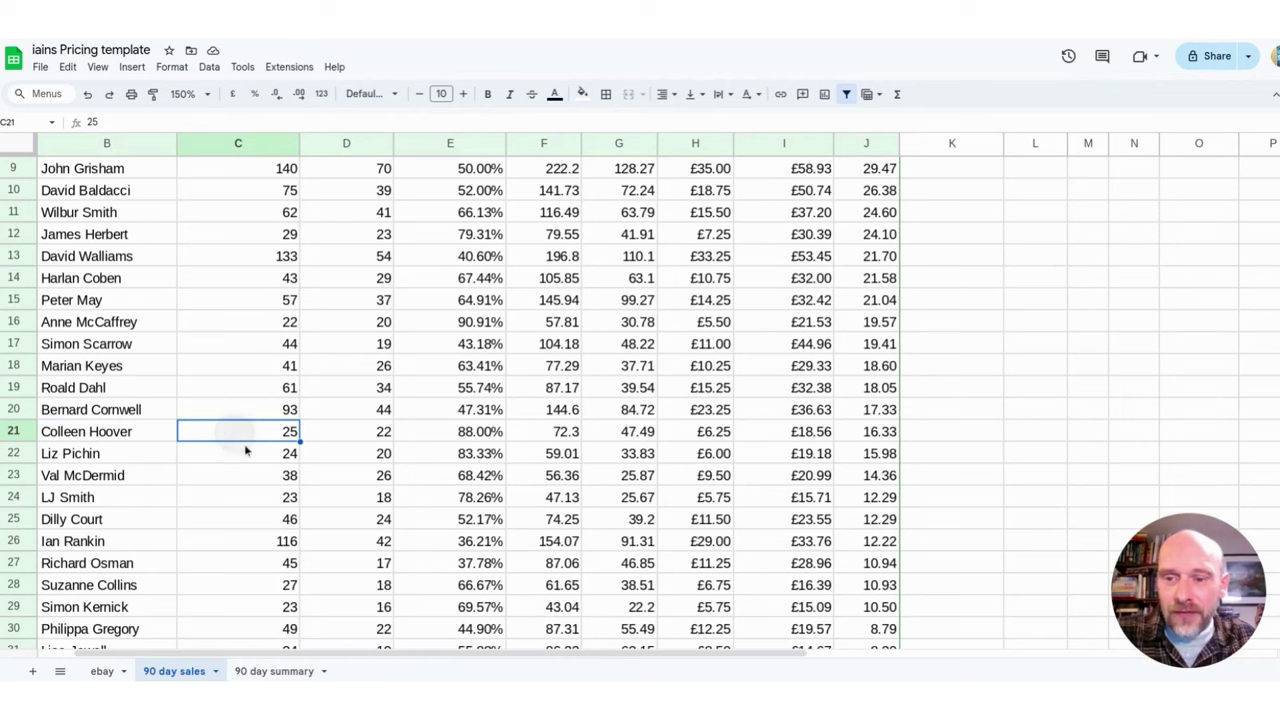
click(342, 440)
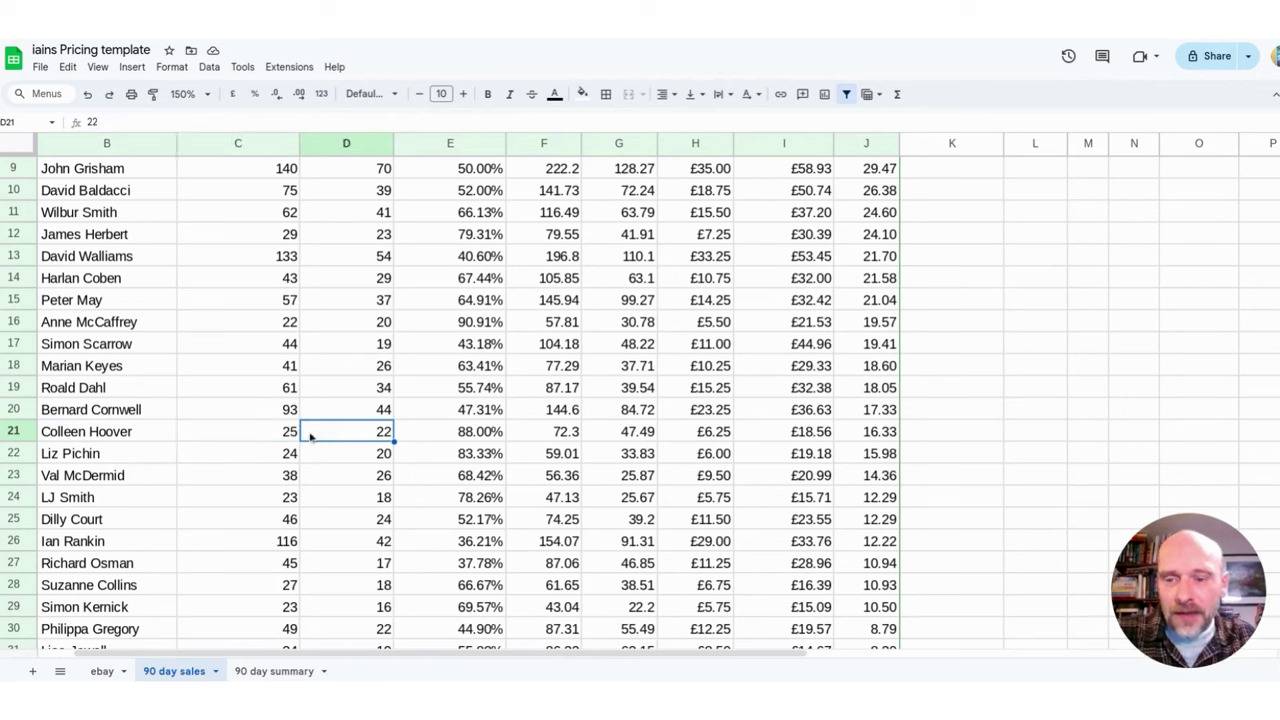
click(236, 435)
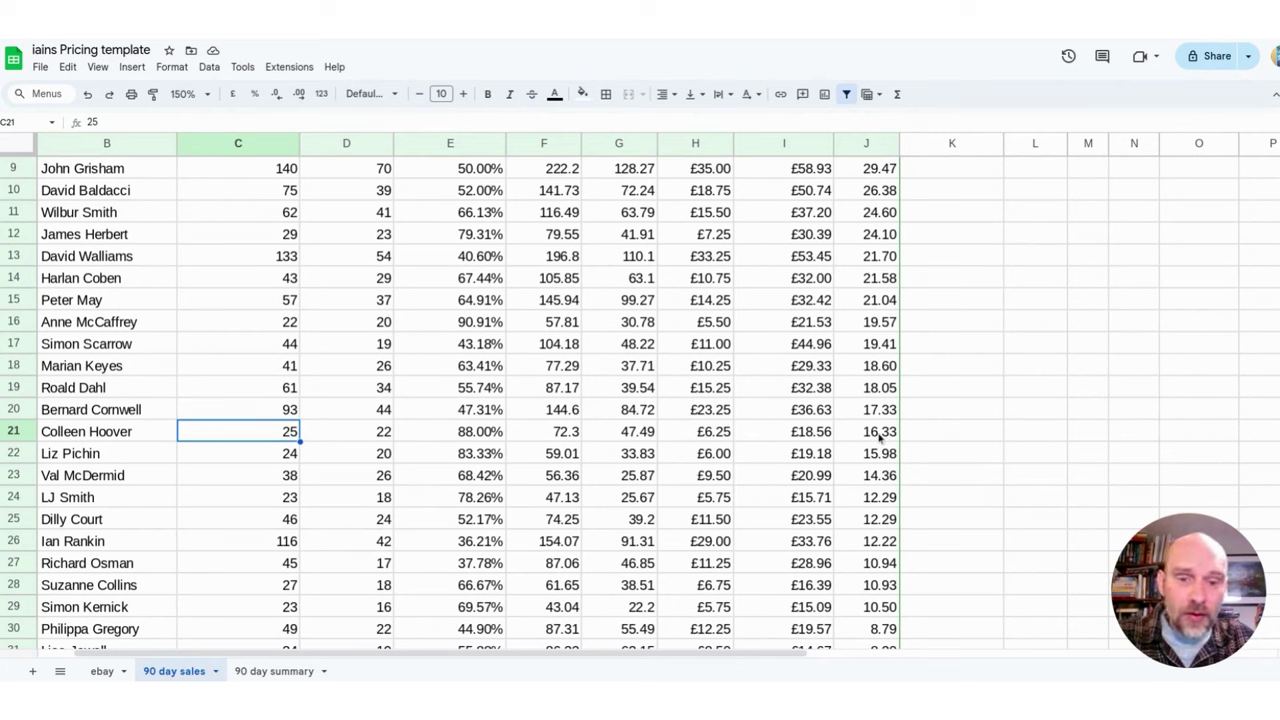
click(797, 433)
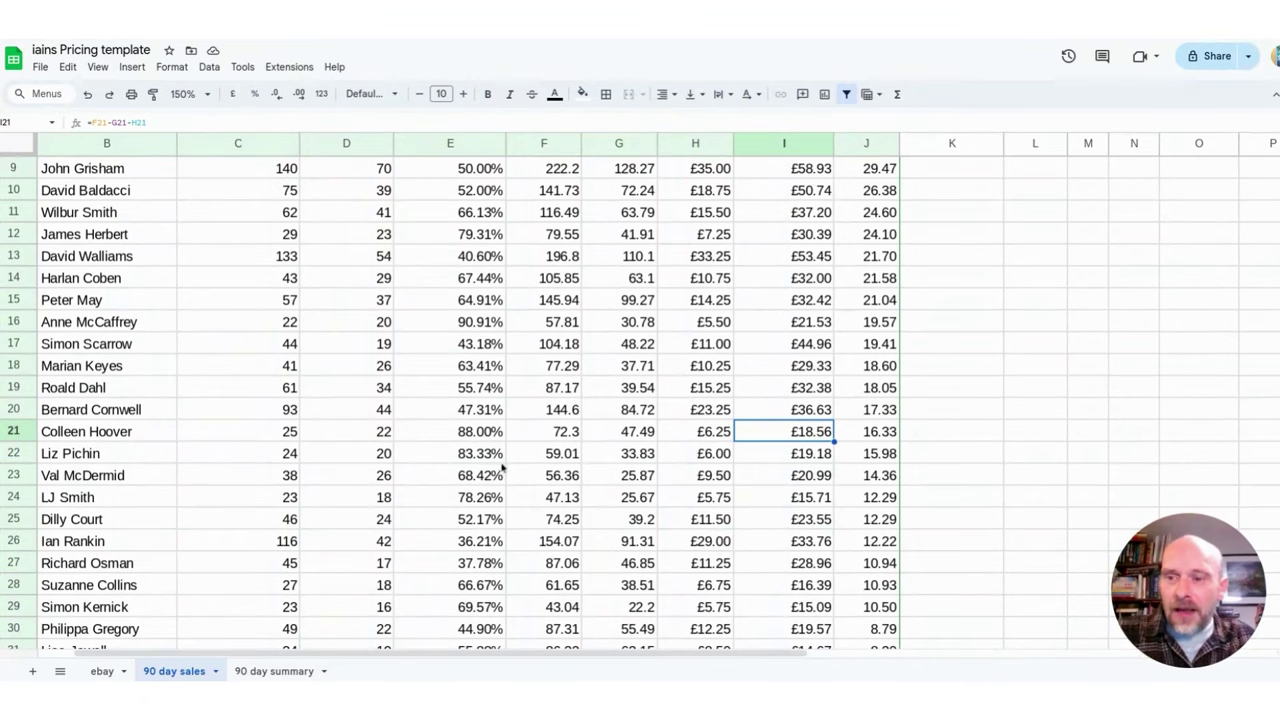
Step: Sort the author list by Total Available in descending order and check Julia Donaldson's total available figure
scroll(520, 460, up, 3)
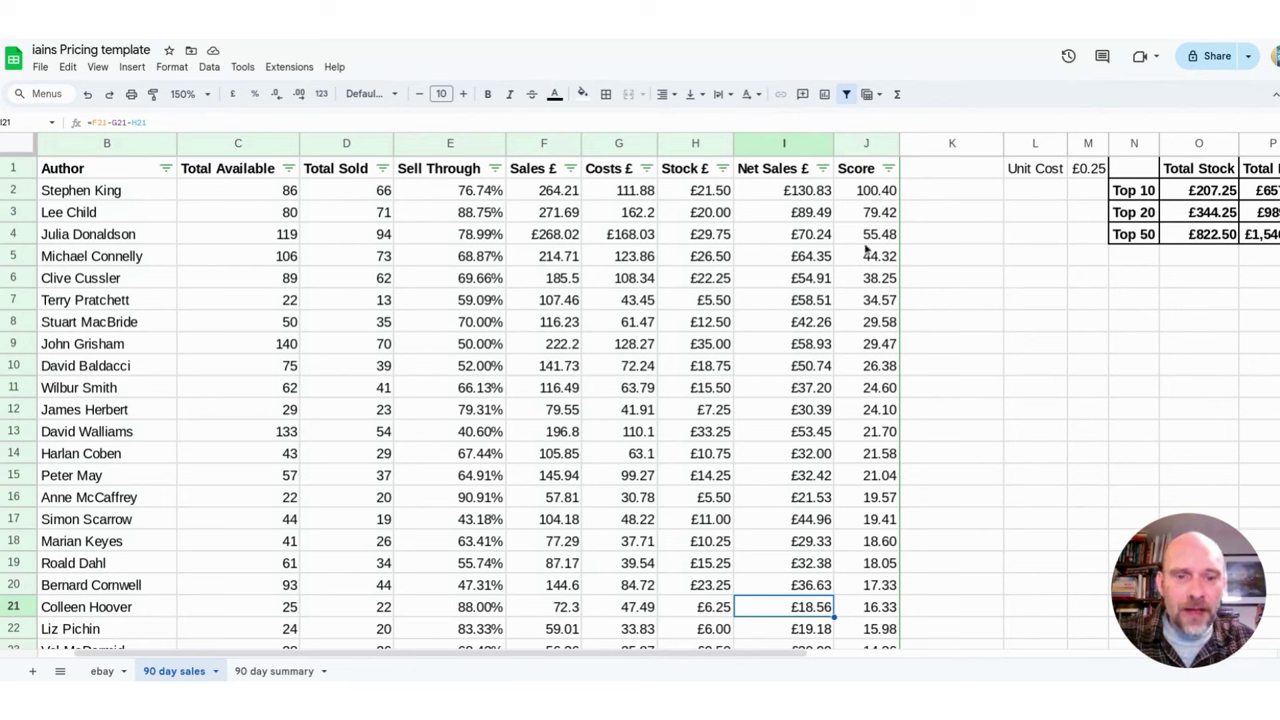
click(289, 169)
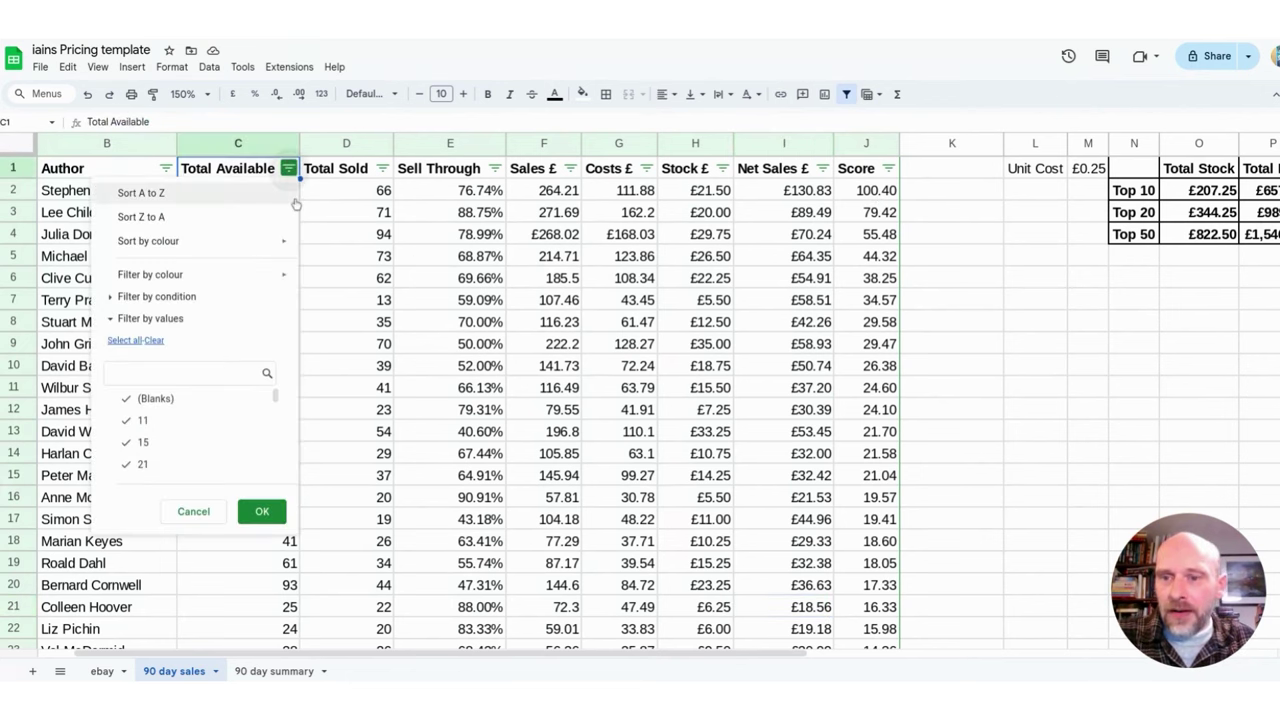
click(197, 218)
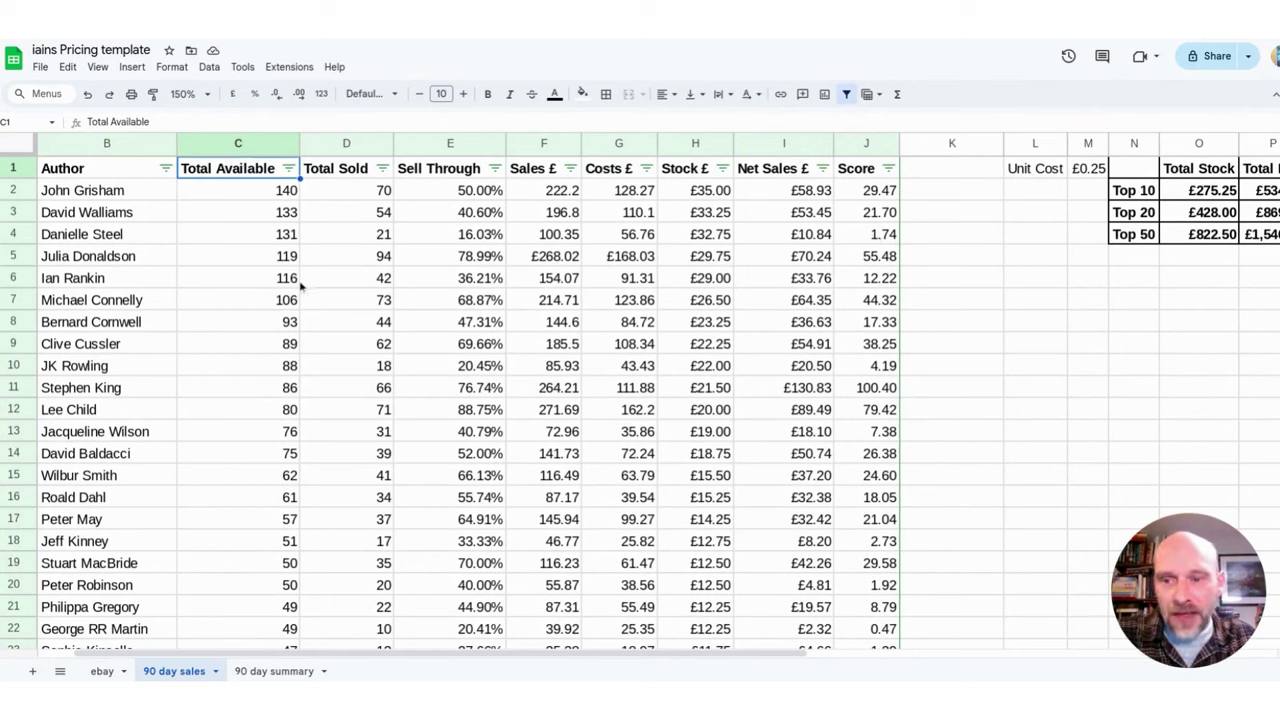
click(226, 262)
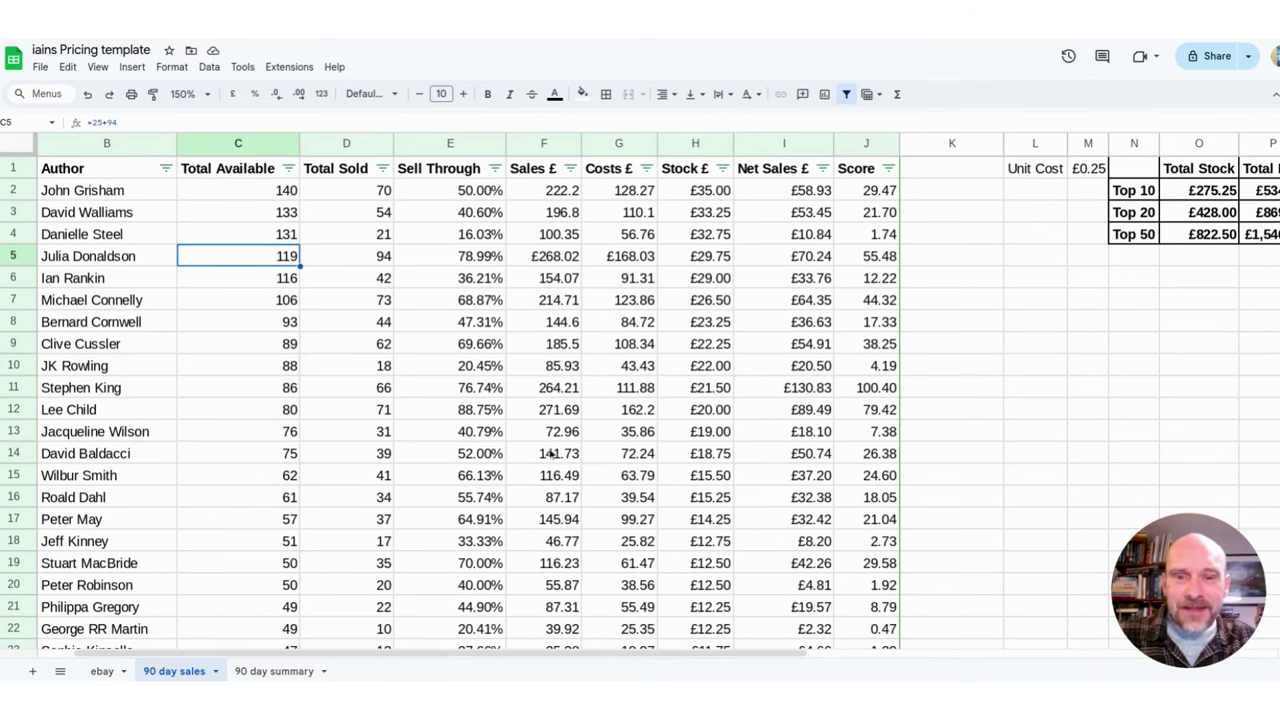
Step: Sort the author list by Sell Through in descending order and check the Gerald Seymour row
click(494, 169)
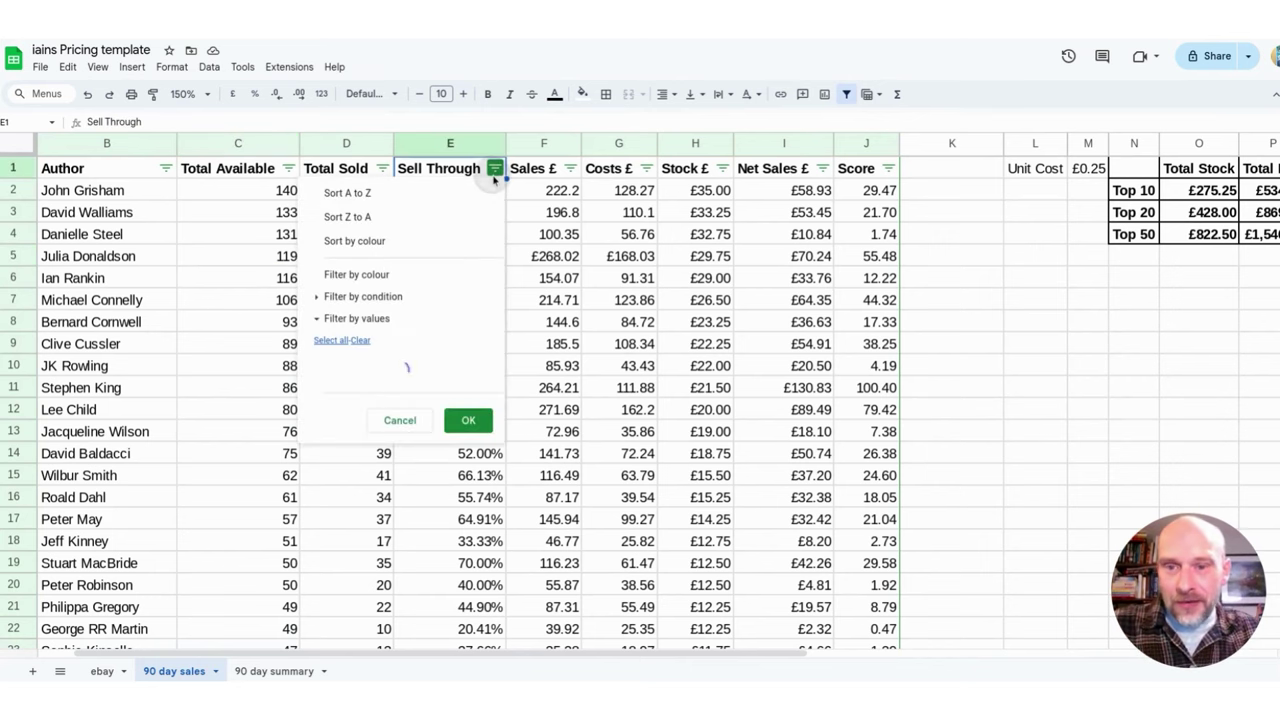
click(398, 216)
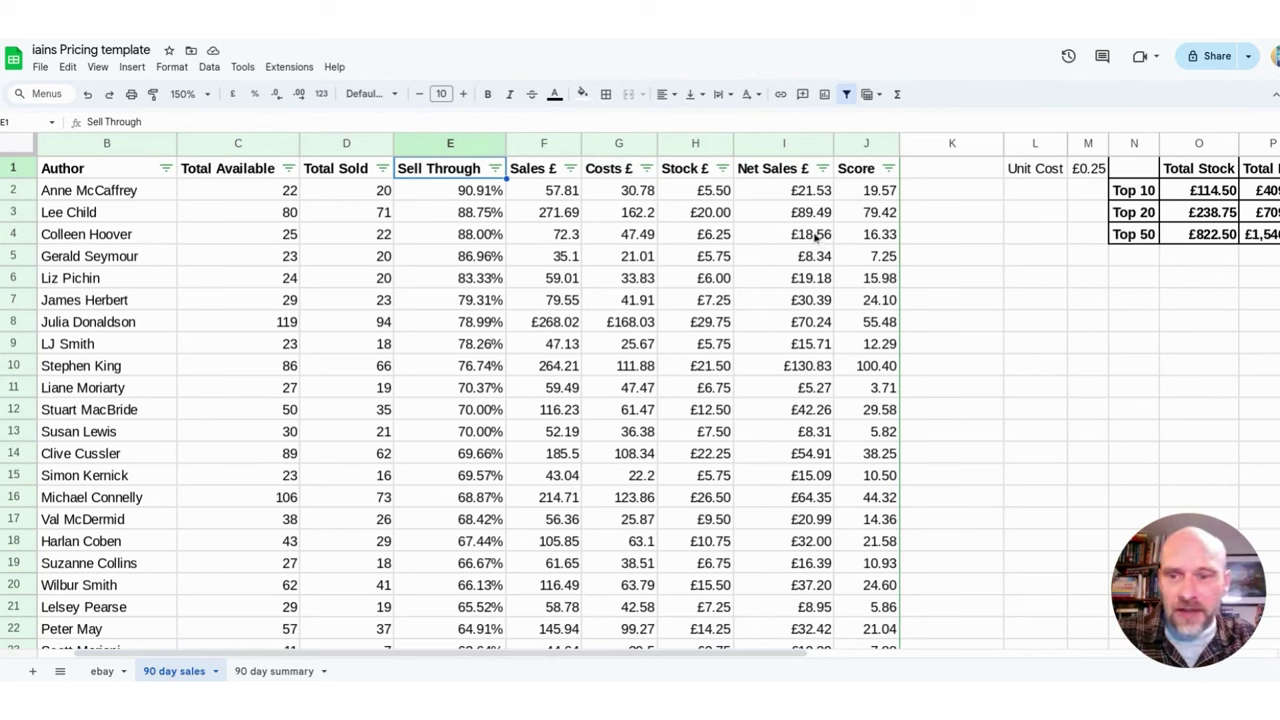
click(131, 258)
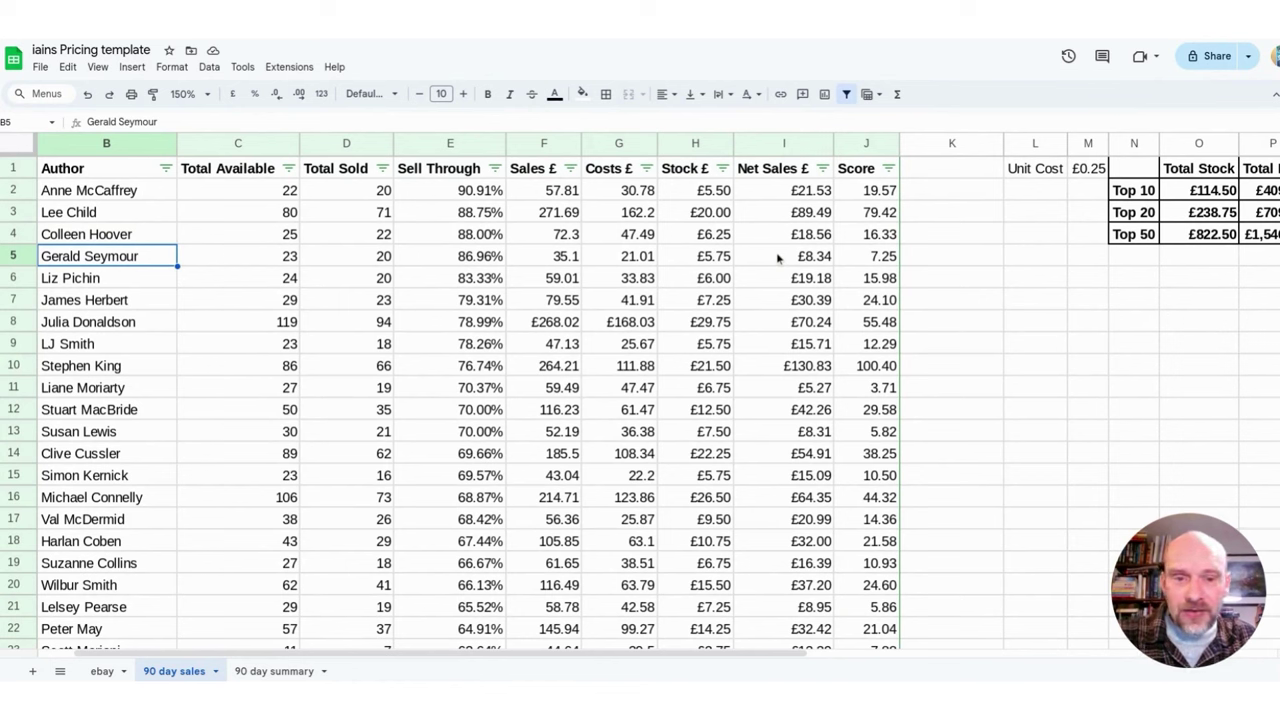
Step: Examine Stephen King's figures in B10:J10 and Julia Donaldson's sell-through in E8
click(806, 367)
drag(115, 372, 867, 370)
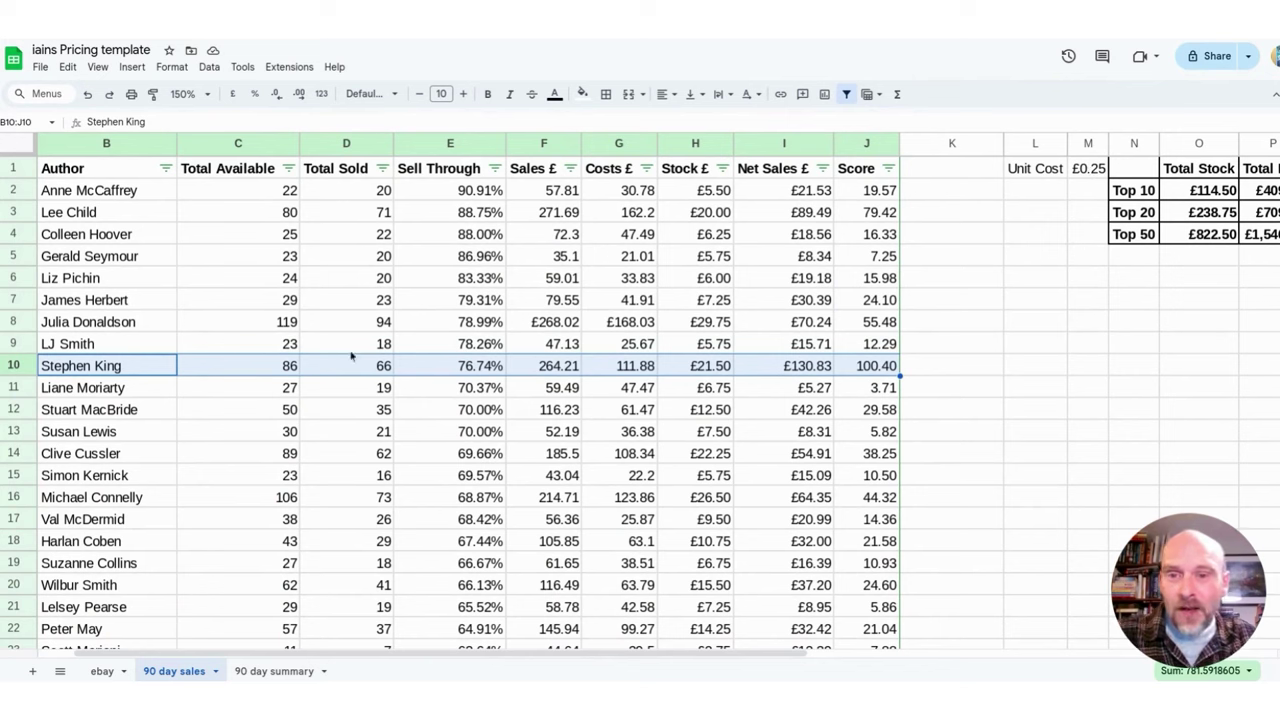
click(414, 330)
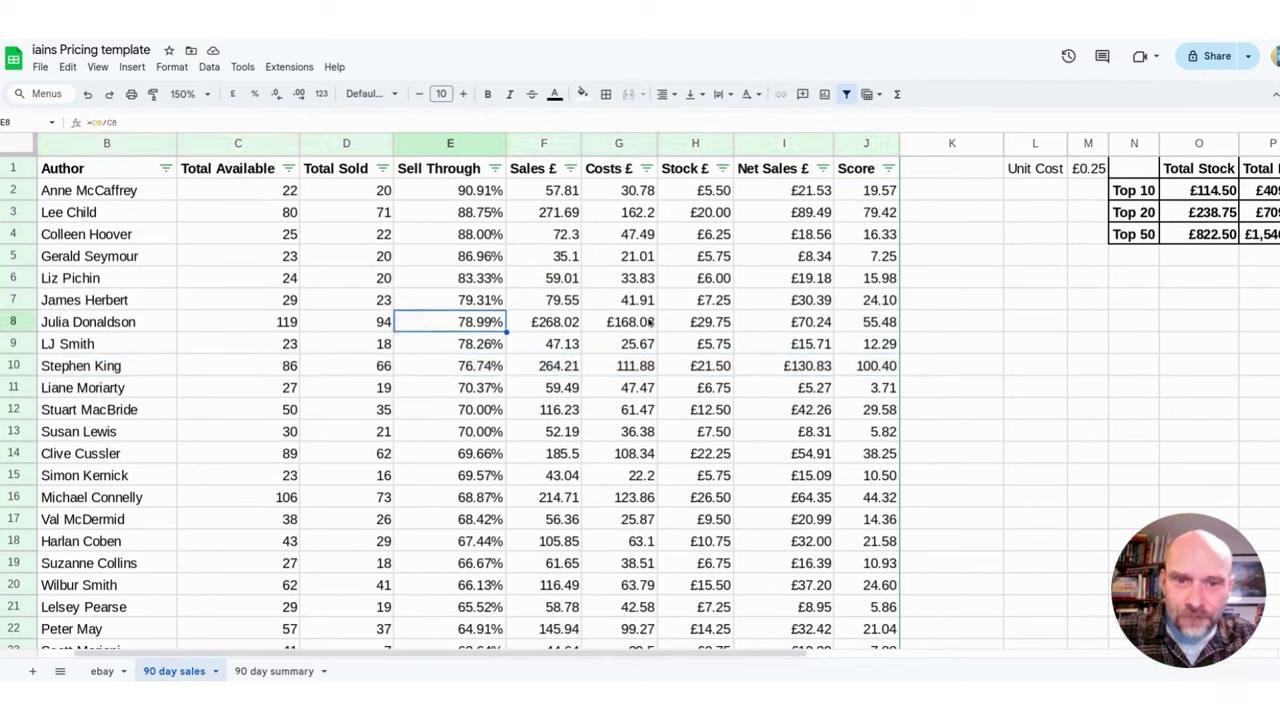
Step: Sort the author list by Net Sales £ in descending order
click(823, 170)
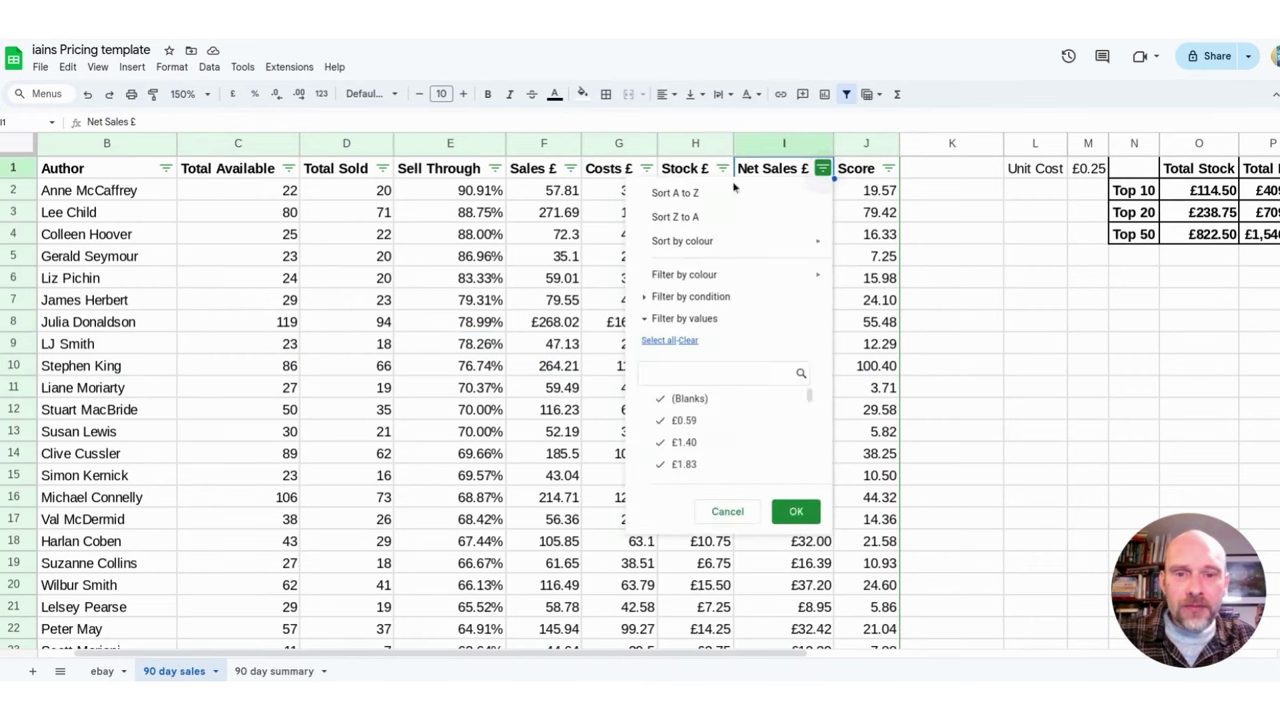
click(710, 218)
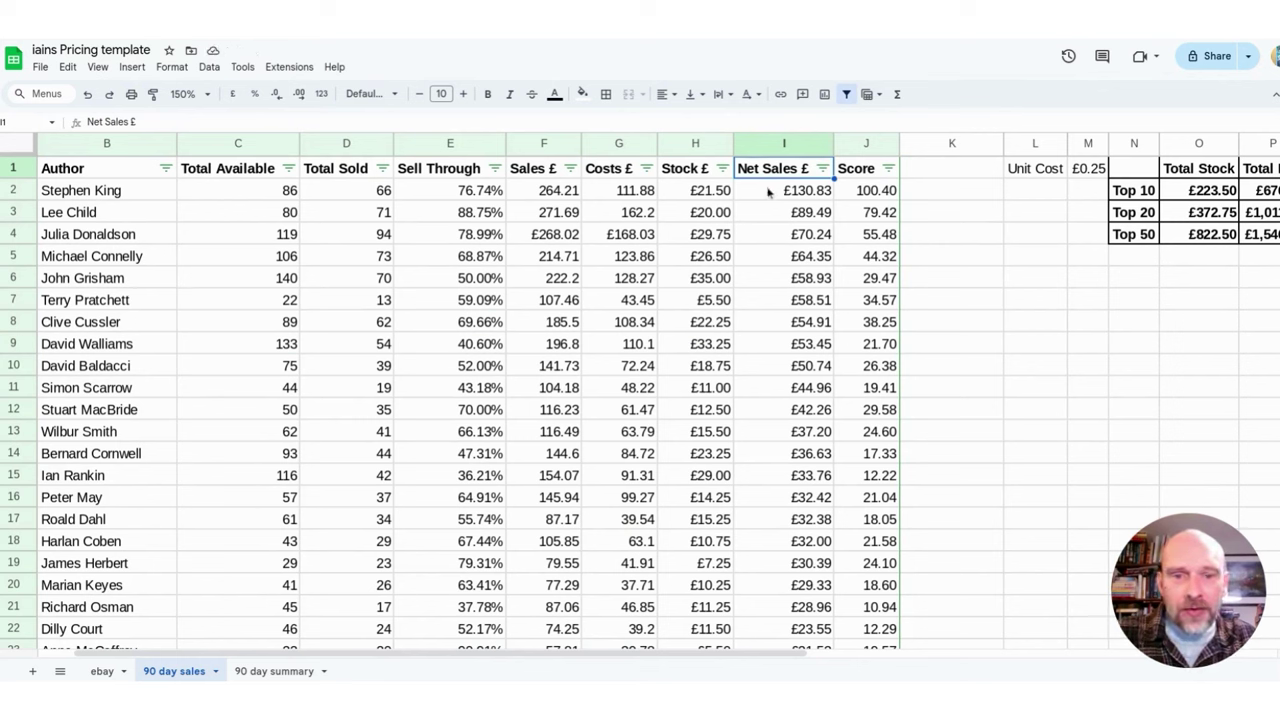
Step: Check the sums of Net Sales £, Total Available and Total Sold for the first ten authors, plus Total Available in C10 and C7
drag(769, 192, 783, 396)
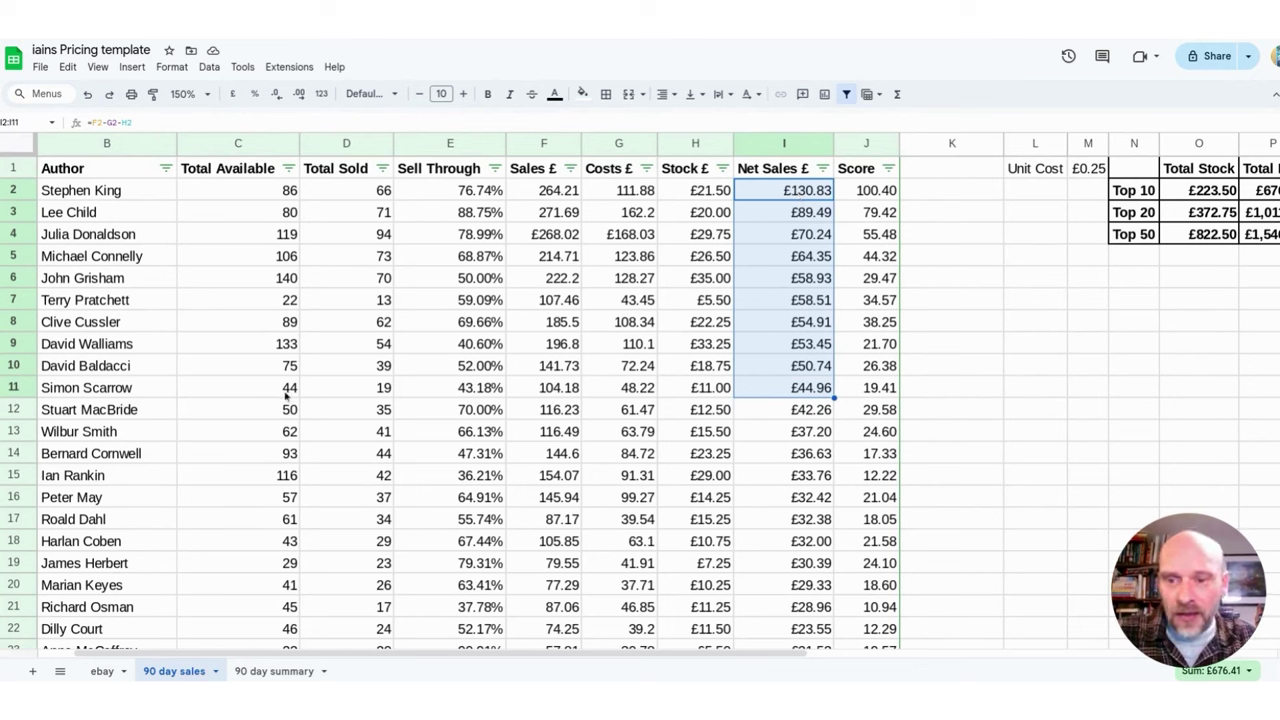
drag(286, 396, 277, 204)
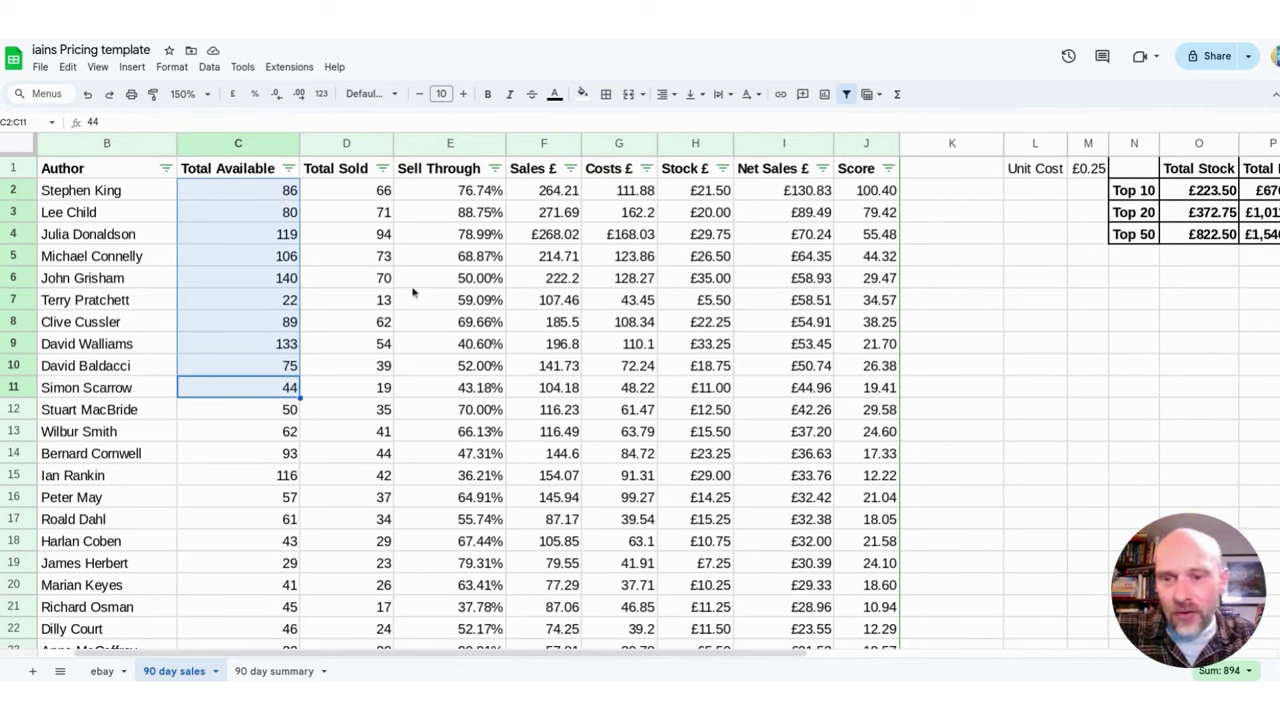
drag(372, 198, 363, 396)
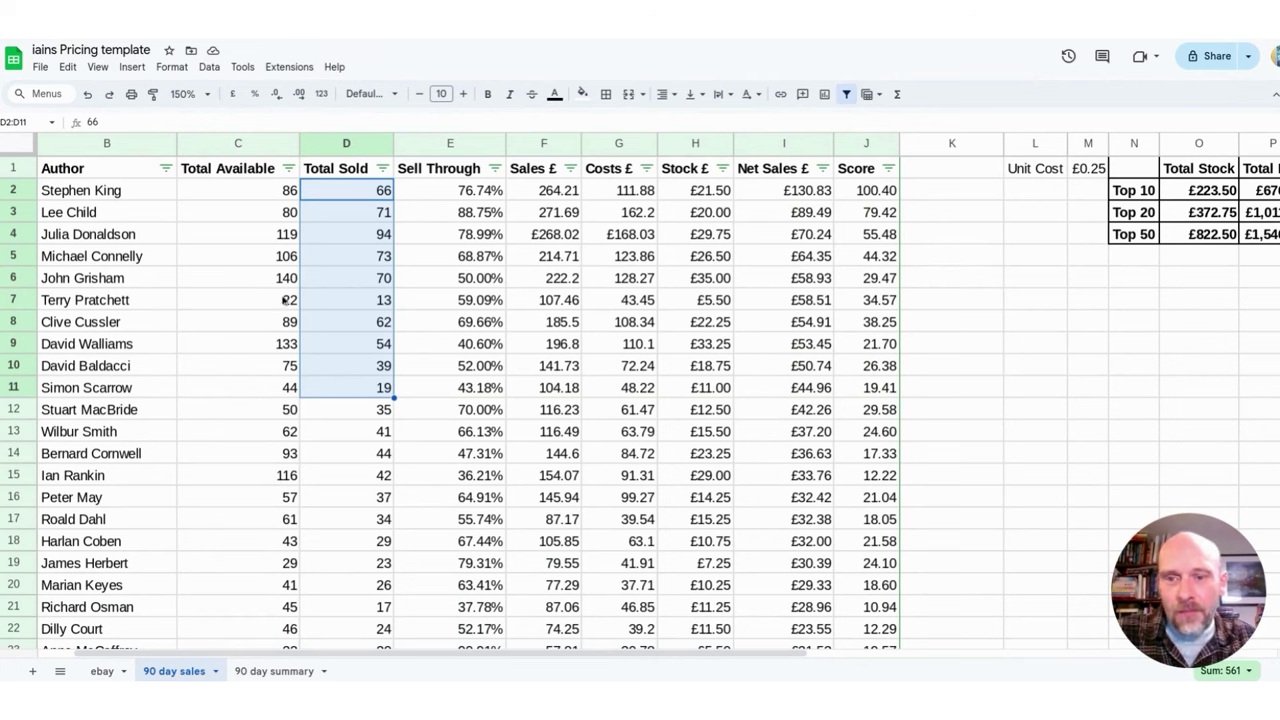
click(282, 367)
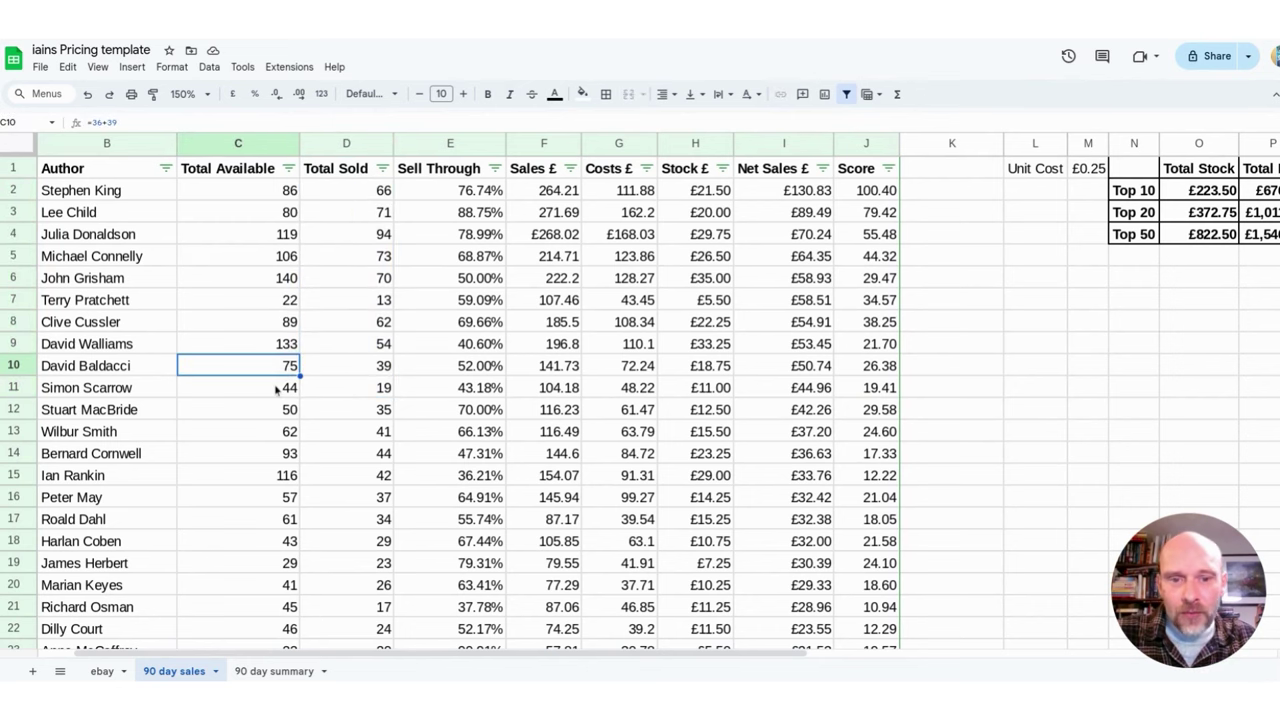
click(285, 302)
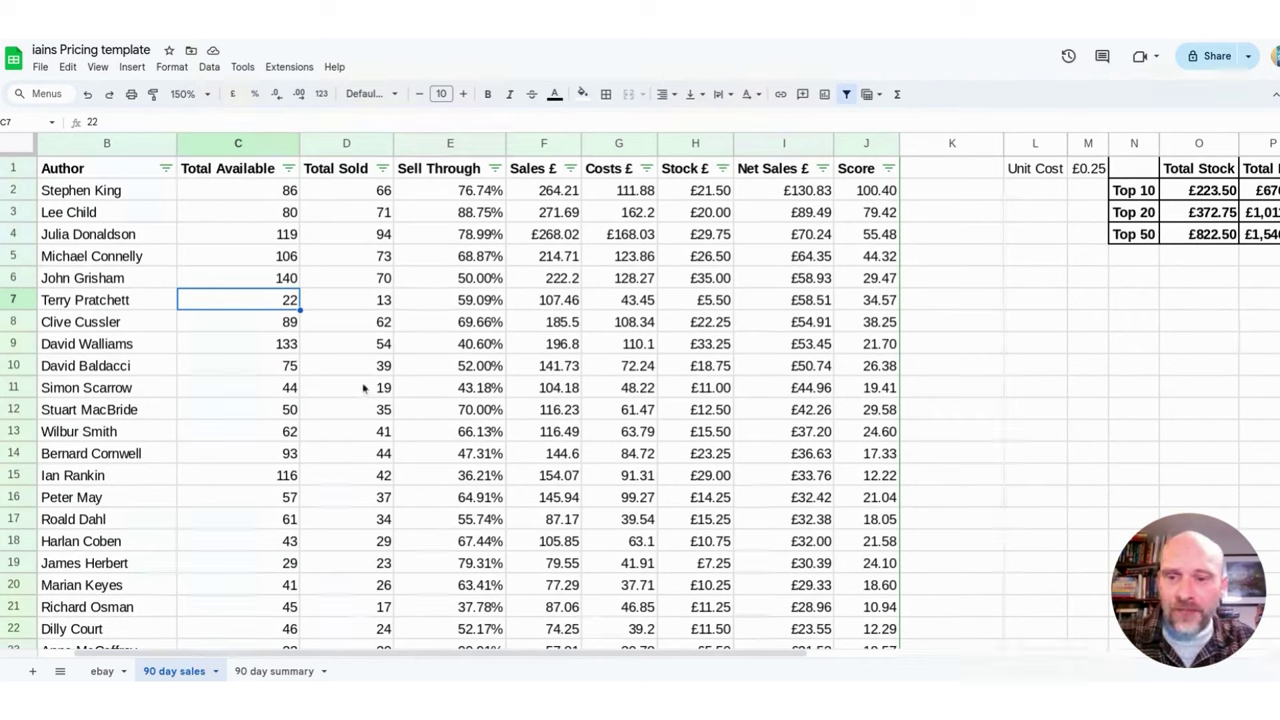
Step: Sort the author list on the 90 day sales sheet by Score in descending order
click(272, 671)
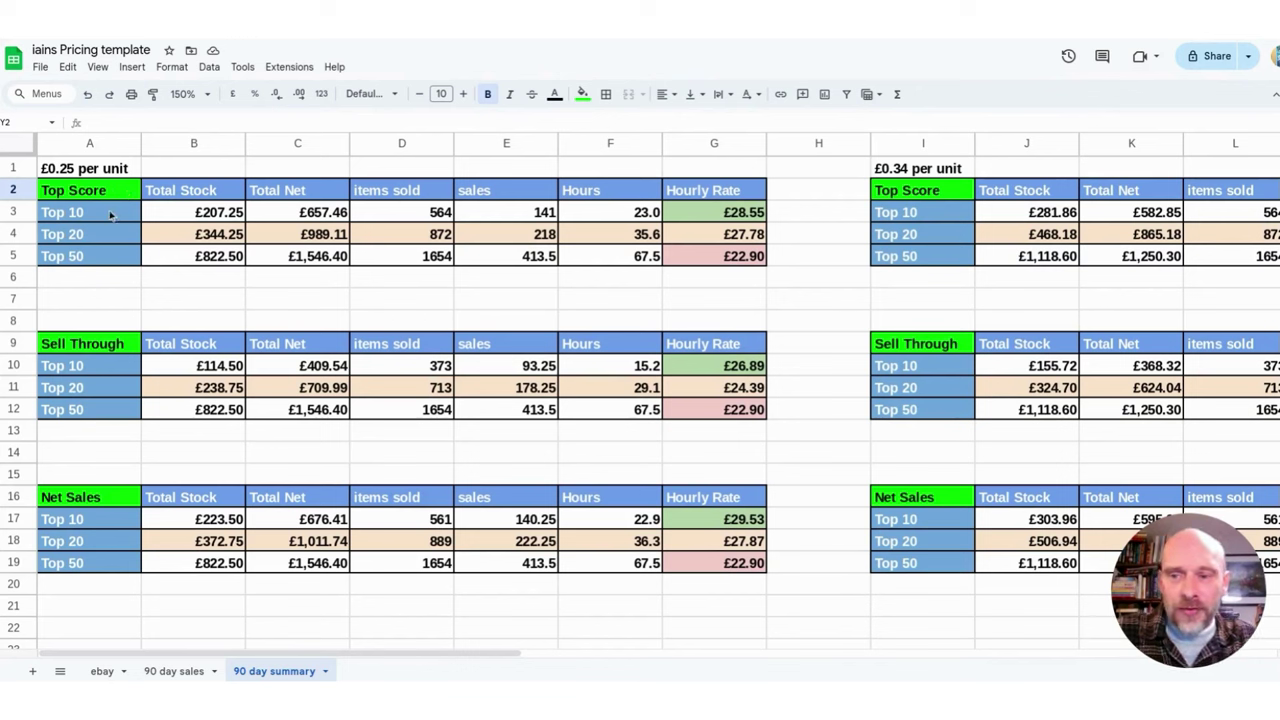
click(174, 671)
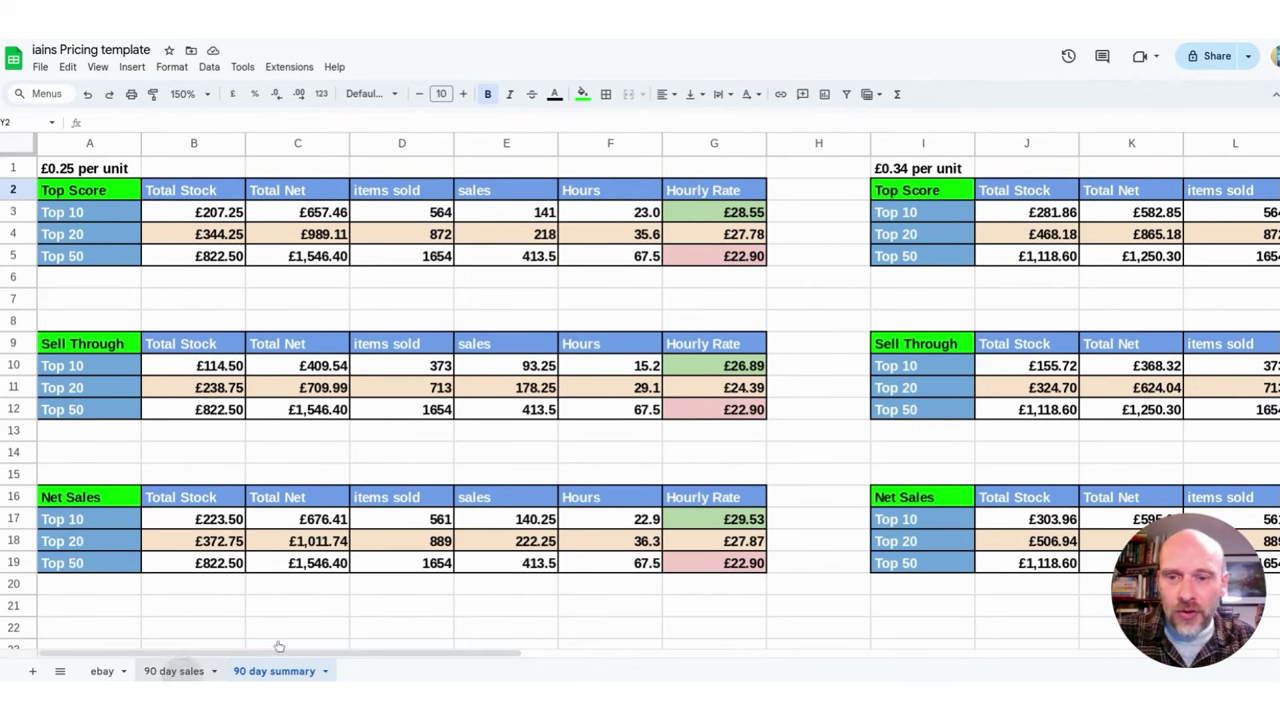
click(887, 169)
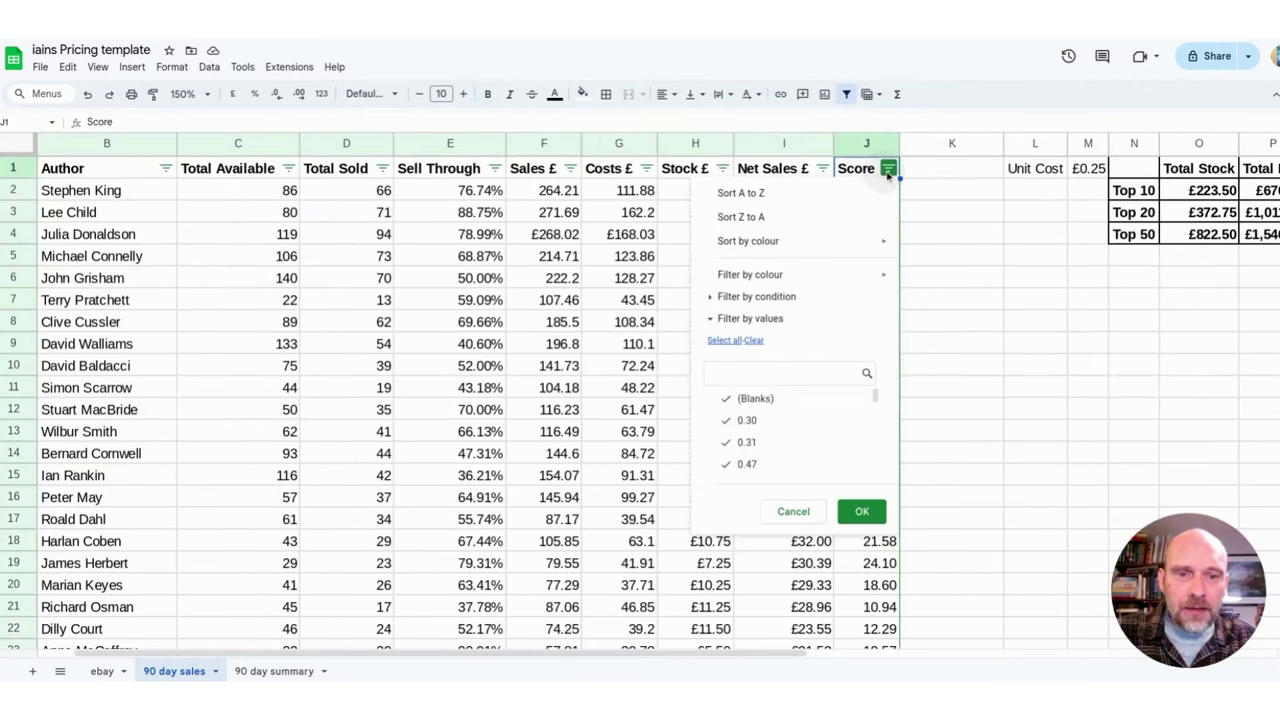
click(750, 216)
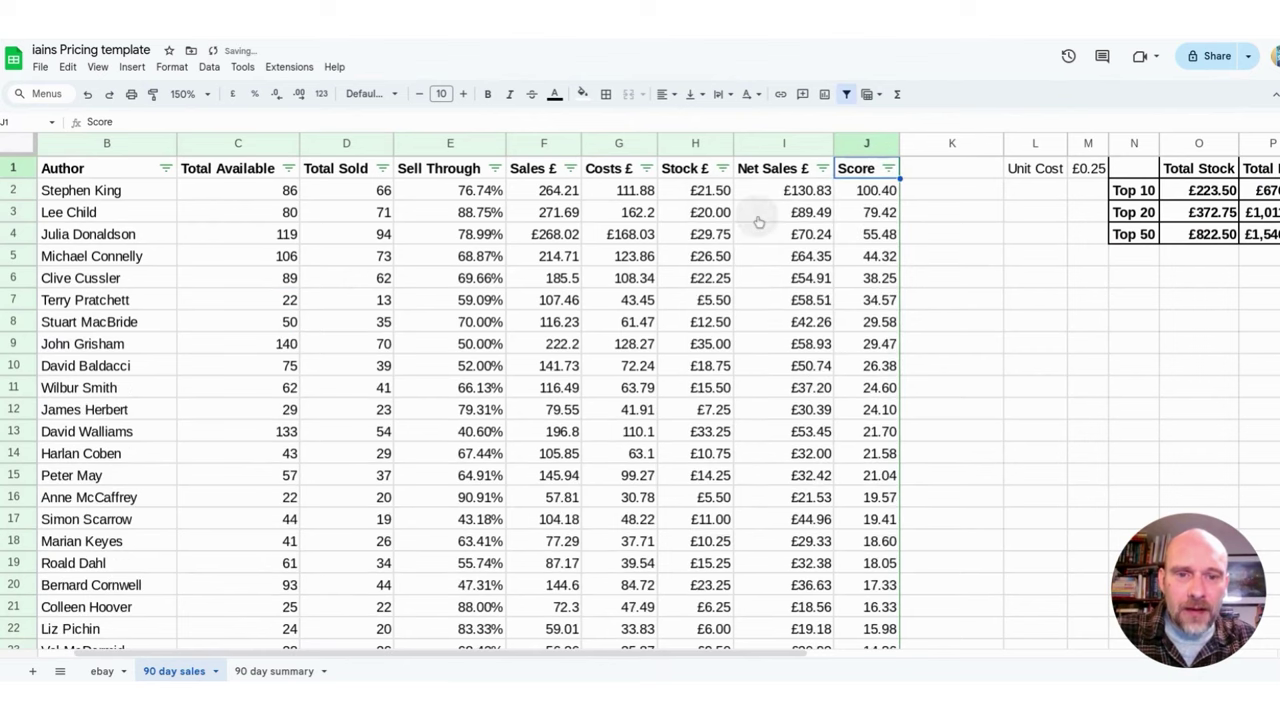
Step: Copy the ten top-scoring author names from B2:B11 into the 90 day summary sheet starting at A22, and review the pasted list
drag(114, 191, 108, 368)
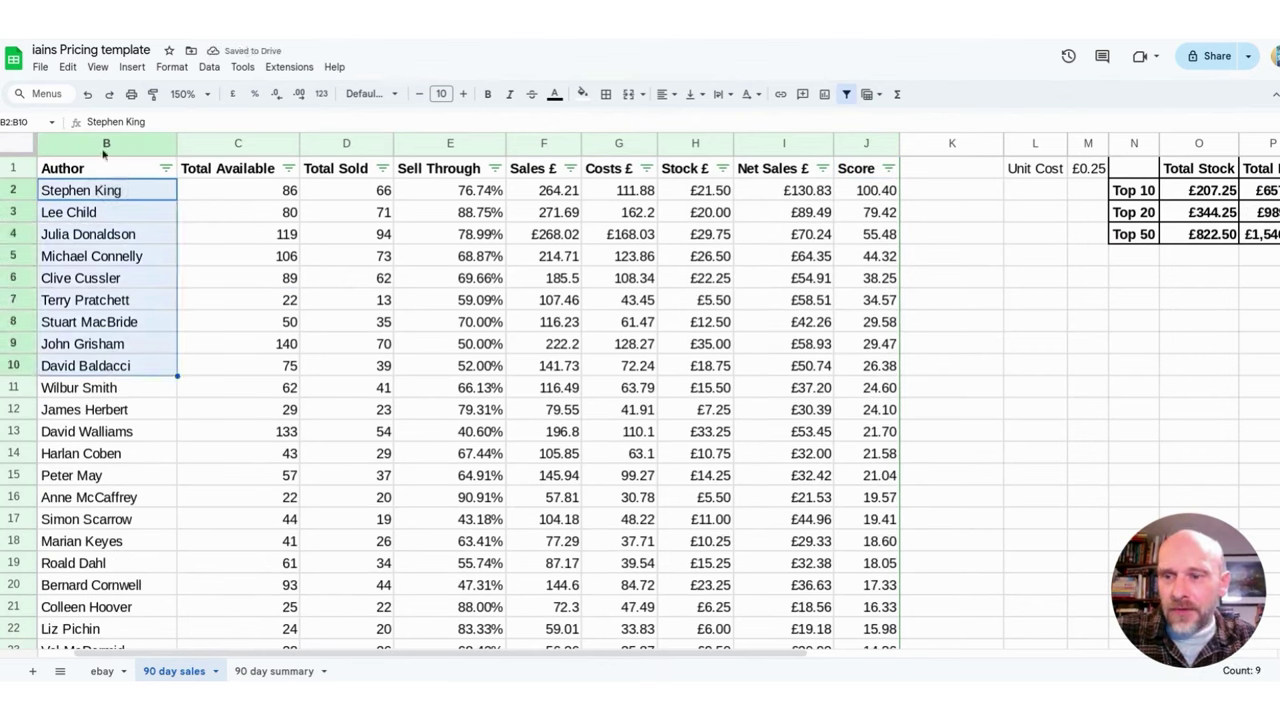
click(190, 196)
drag(140, 190, 116, 390)
key(ctrl+c)
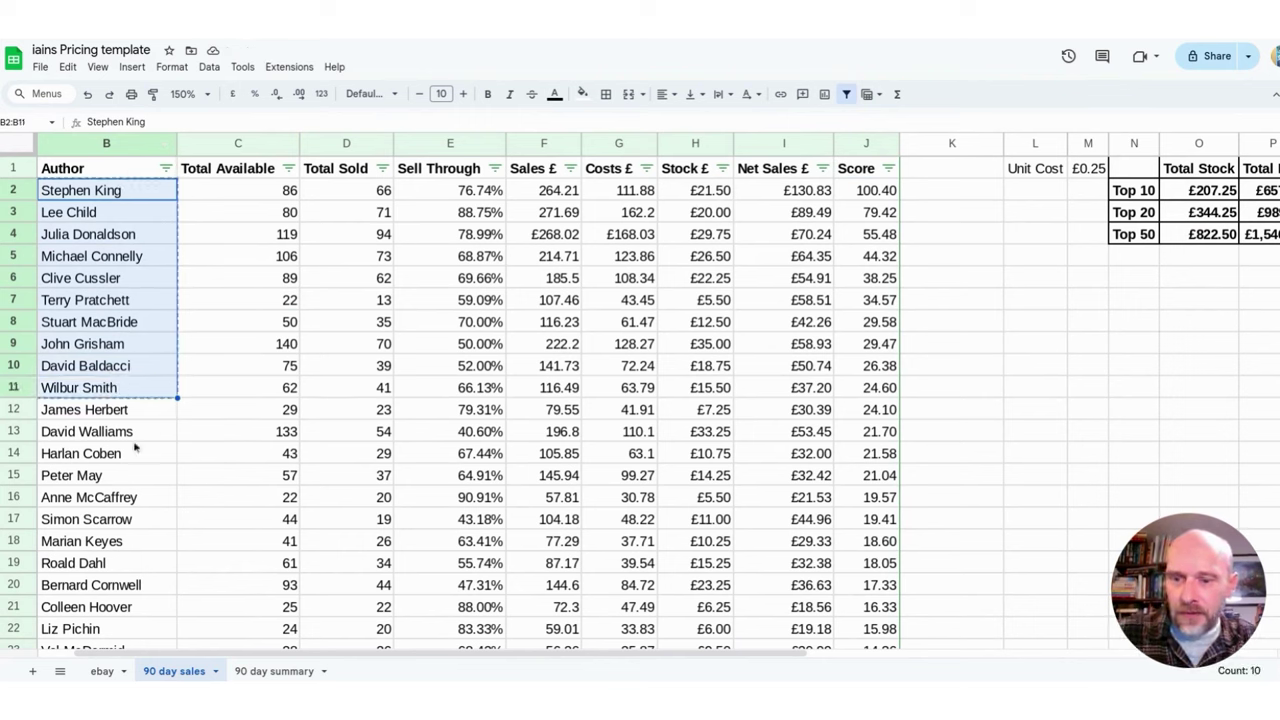
click(262, 672)
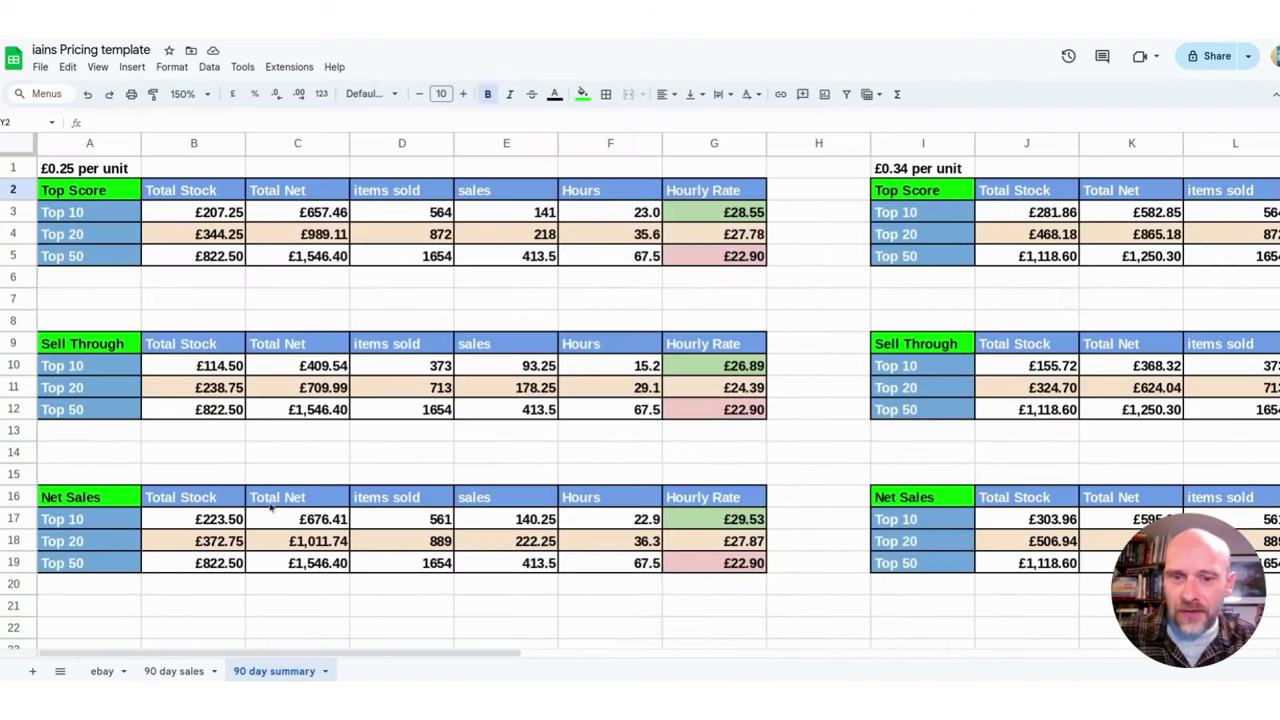
click(83, 629)
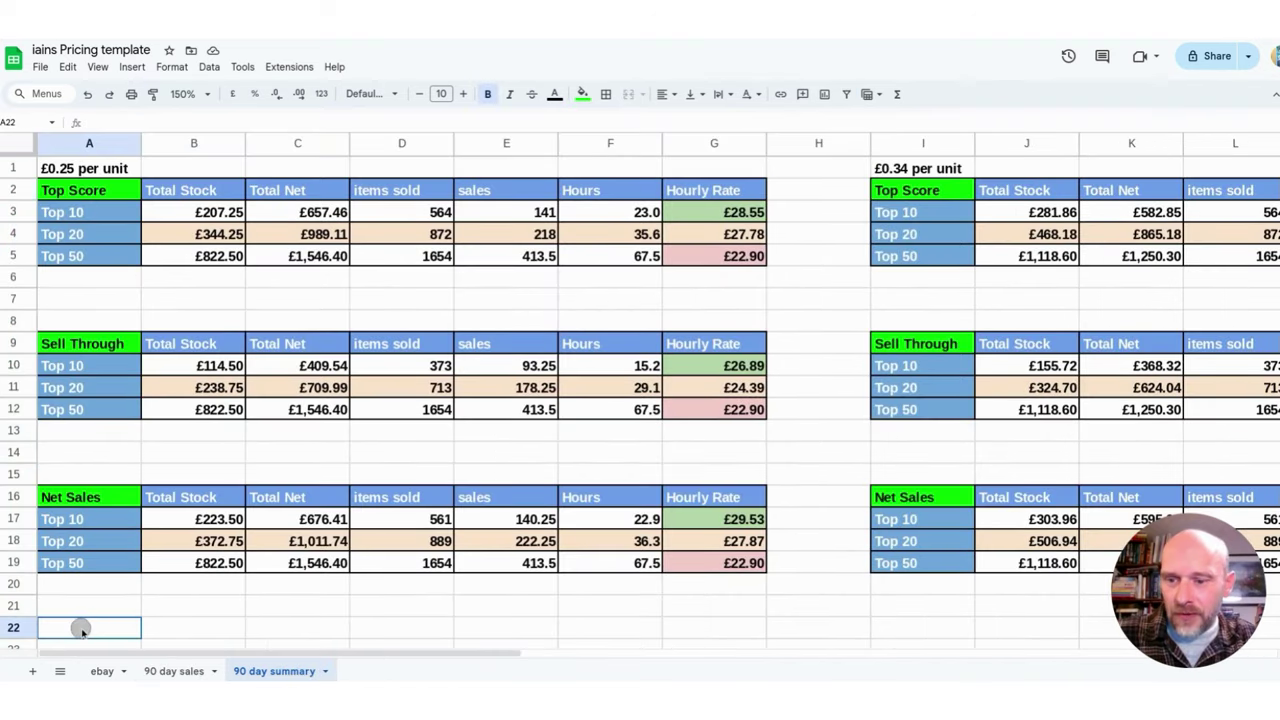
key(ctrl+v)
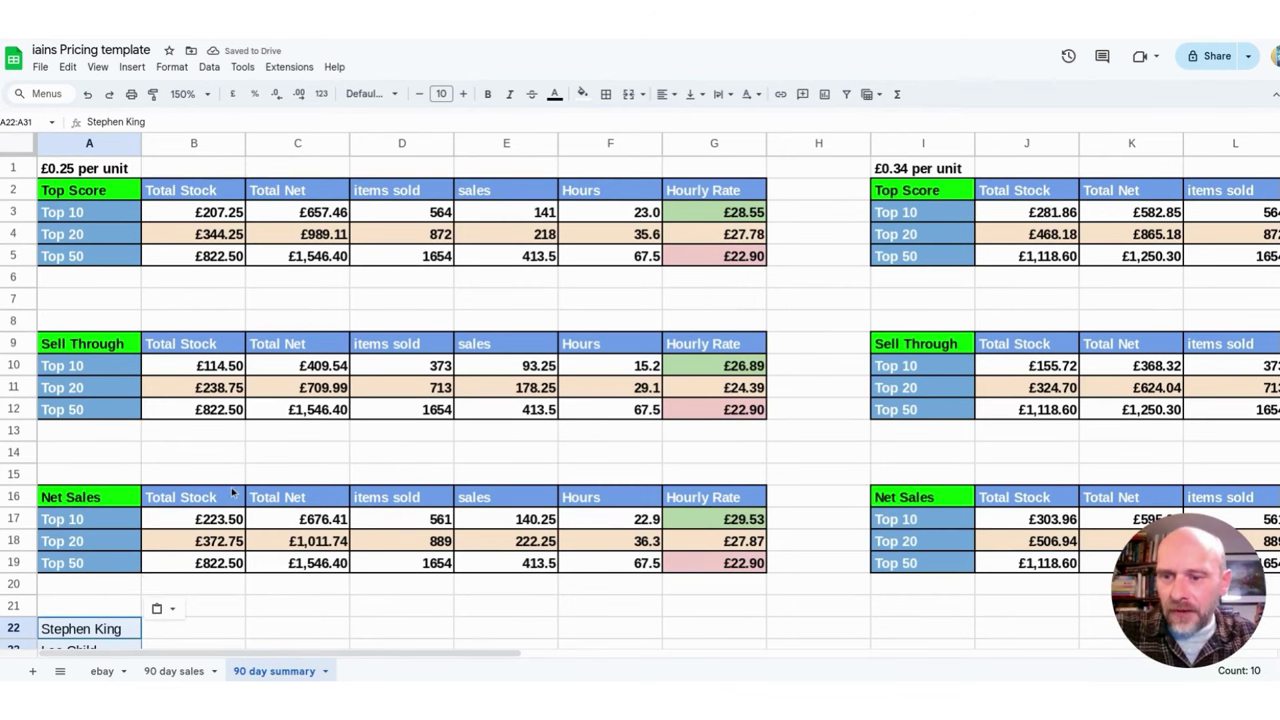
scroll(233, 491, down, 3)
scroll(210, 555, down, 1)
click(193, 519)
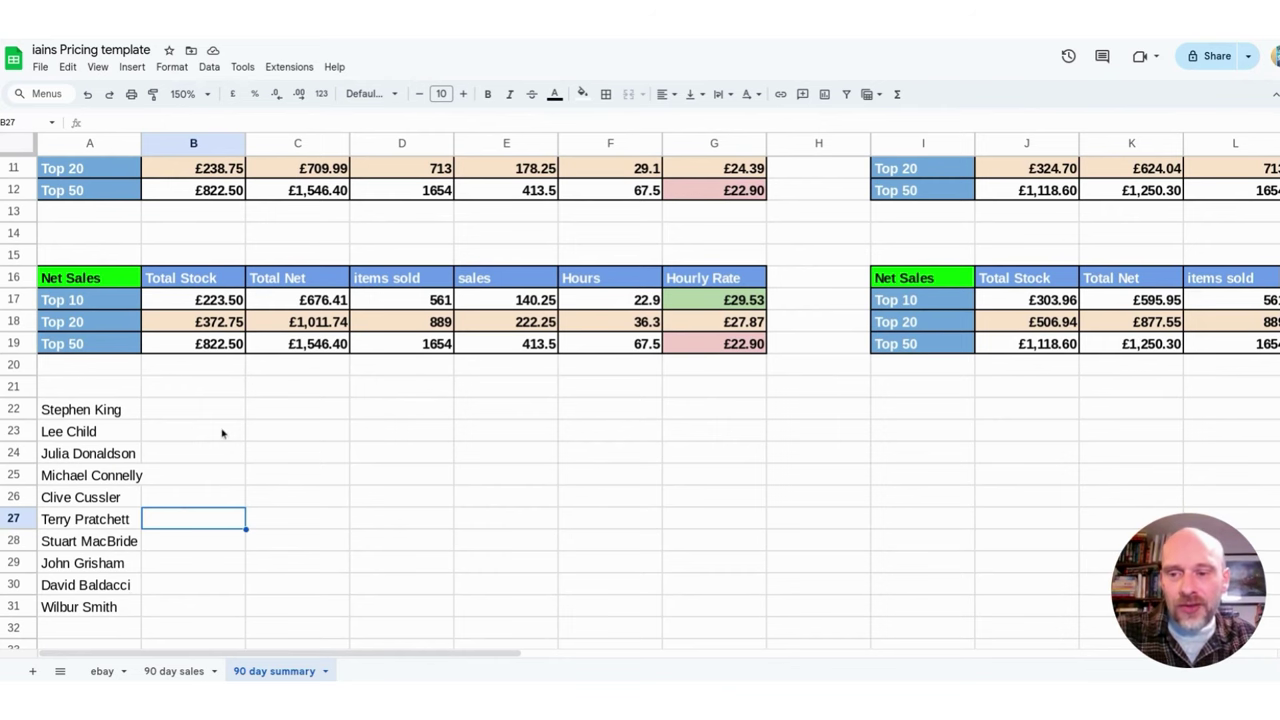
scroll(224, 433, up, 5)
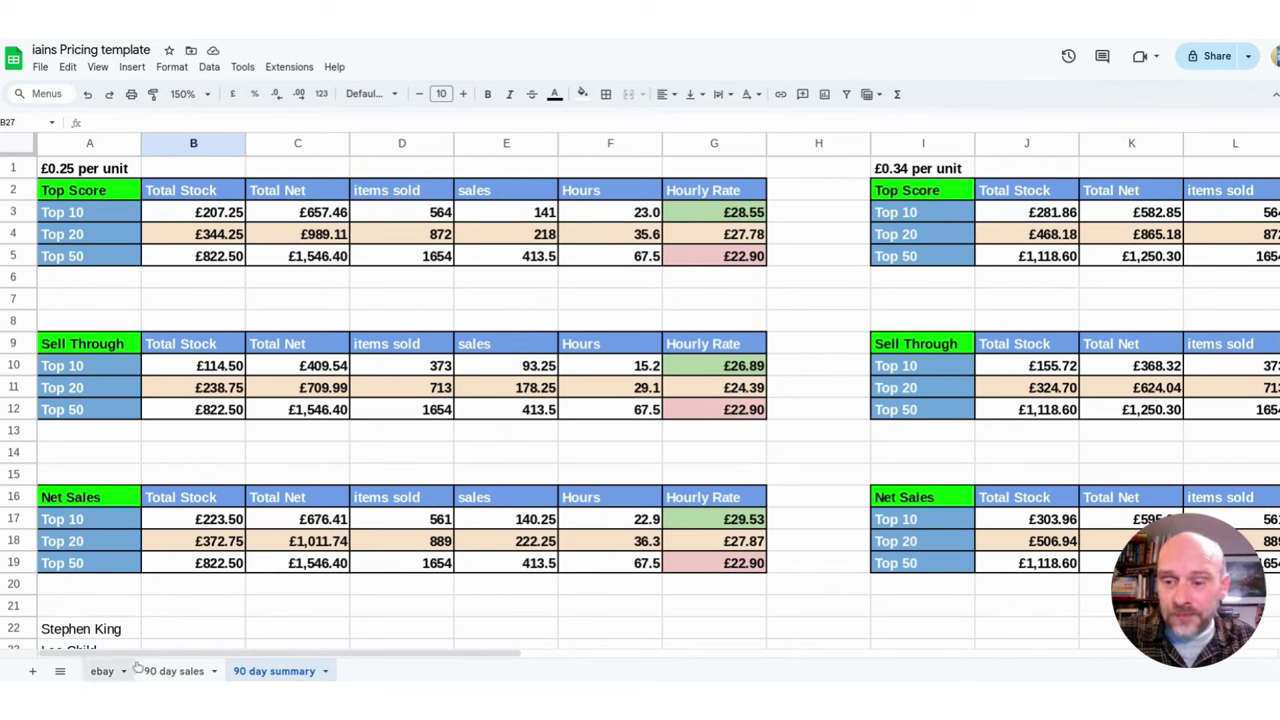
Step: Copy the authors ranked 11 to 20 from B12:B21 of 90 day sales into the 90 day summary sheet starting at A32
click(174, 671)
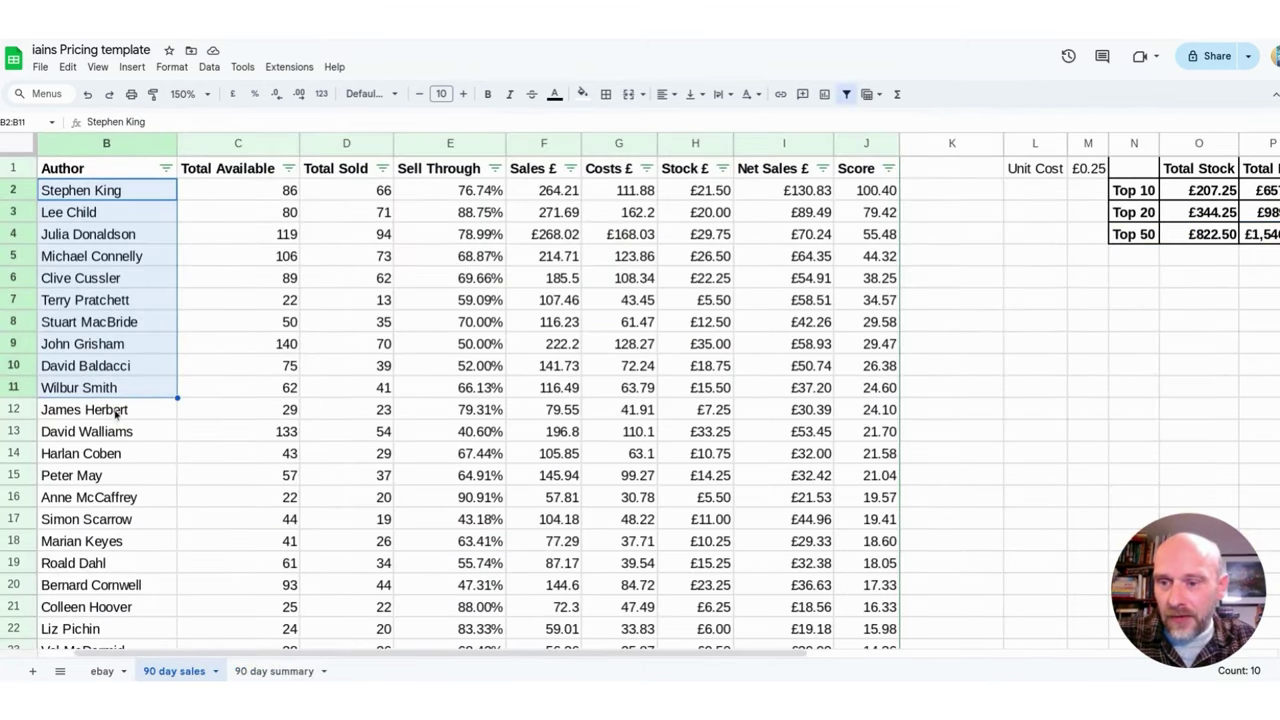
drag(115, 413, 113, 610)
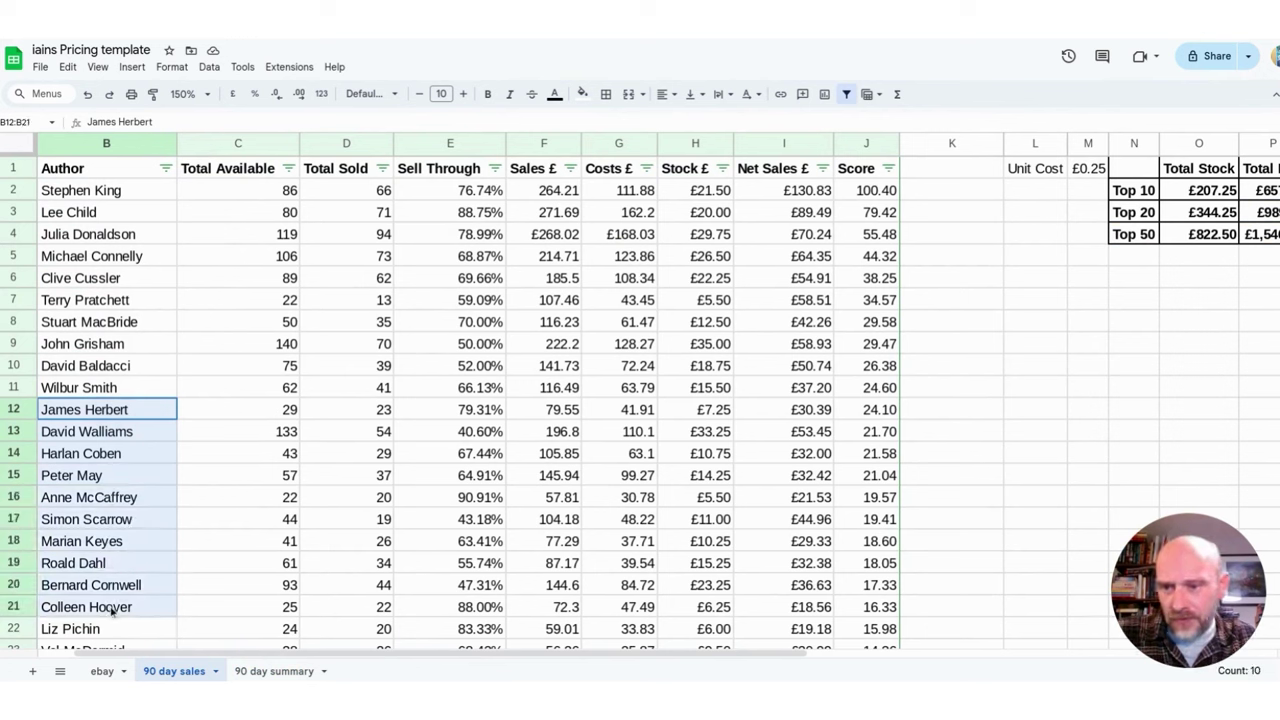
drag(113, 610, 113, 610)
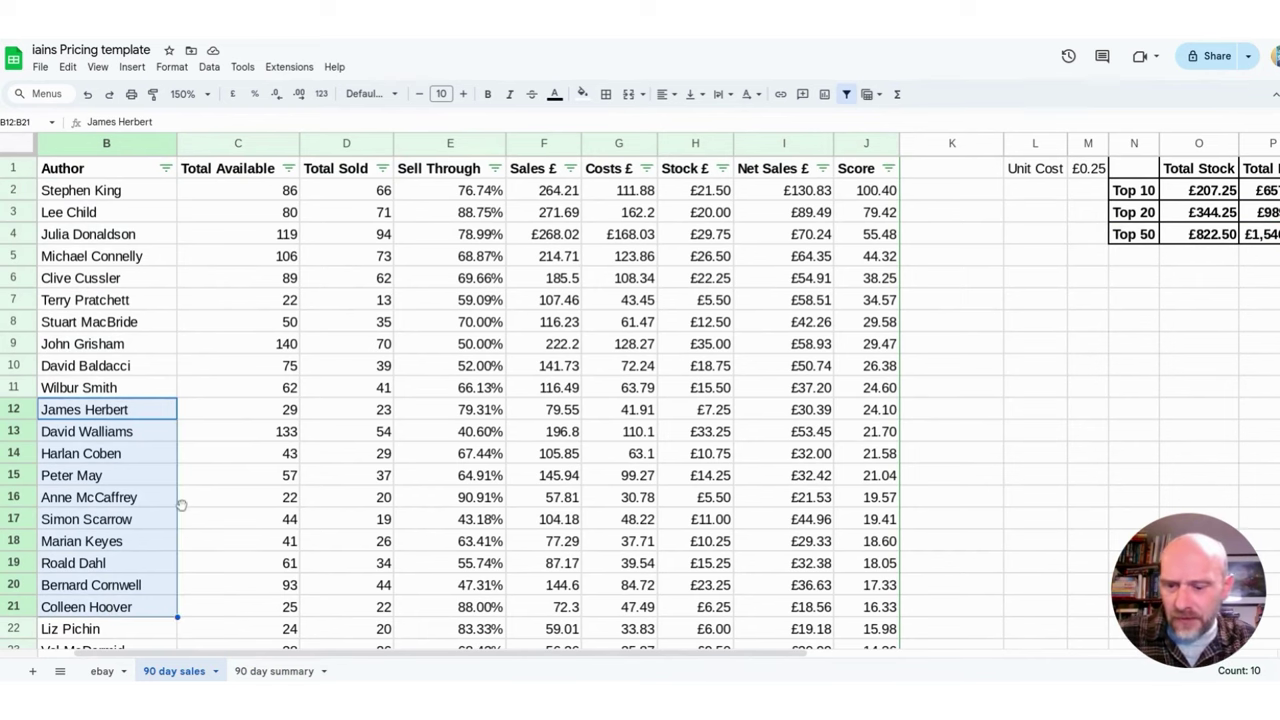
click(247, 670)
scroll(165, 505, down, 5)
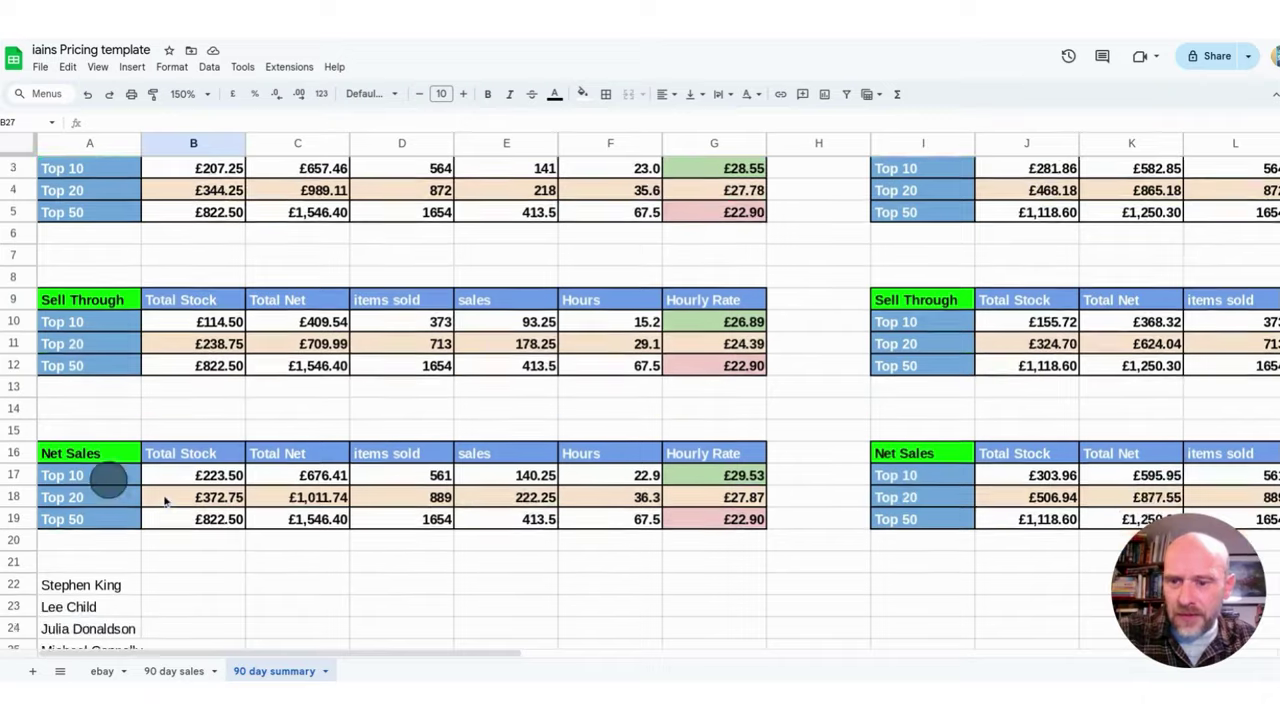
scroll(163, 505, down, 1)
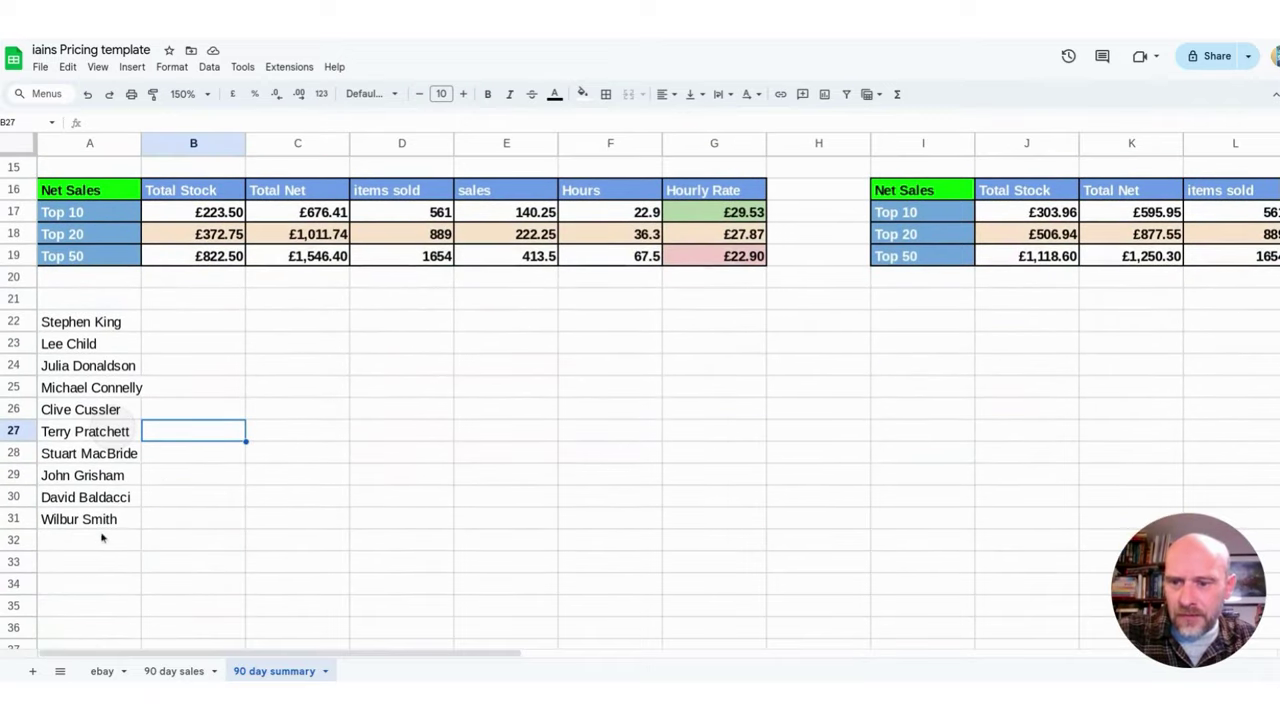
click(102, 540)
key(ctrl+v)
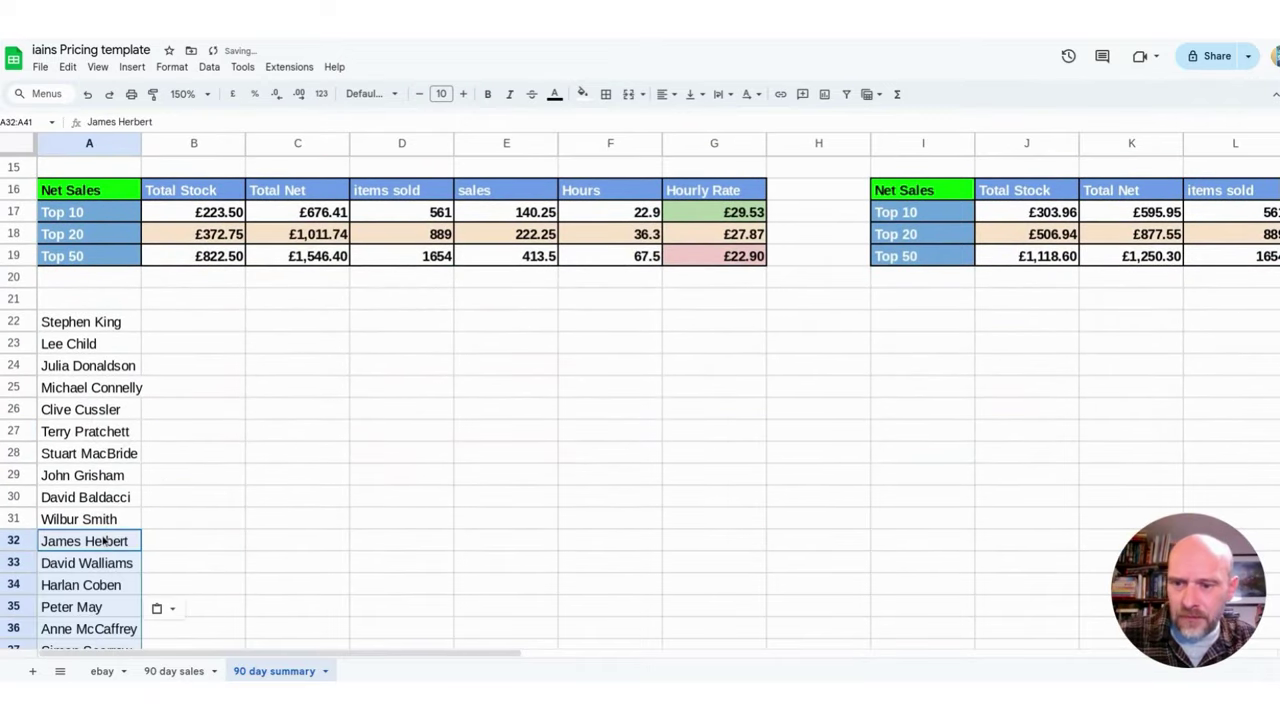
scroll(119, 534, down, 1)
scroll(119, 534, down, 1)
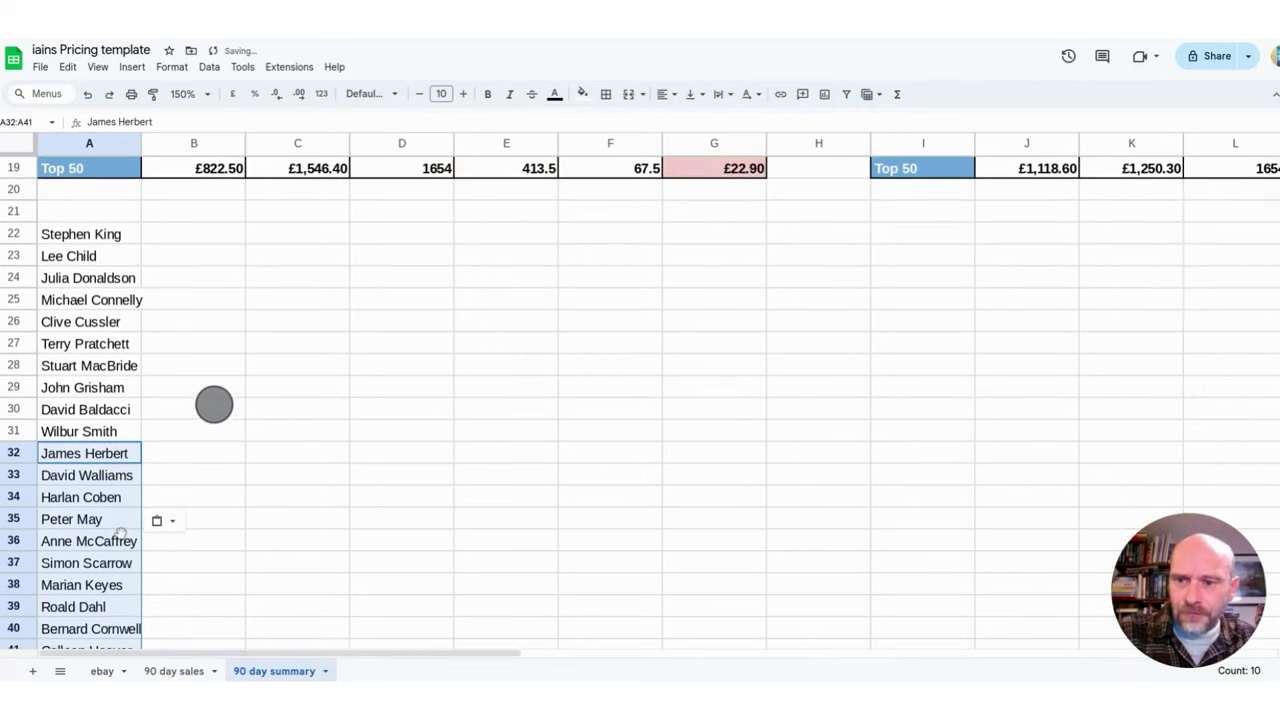
scroll(119, 534, down, 1)
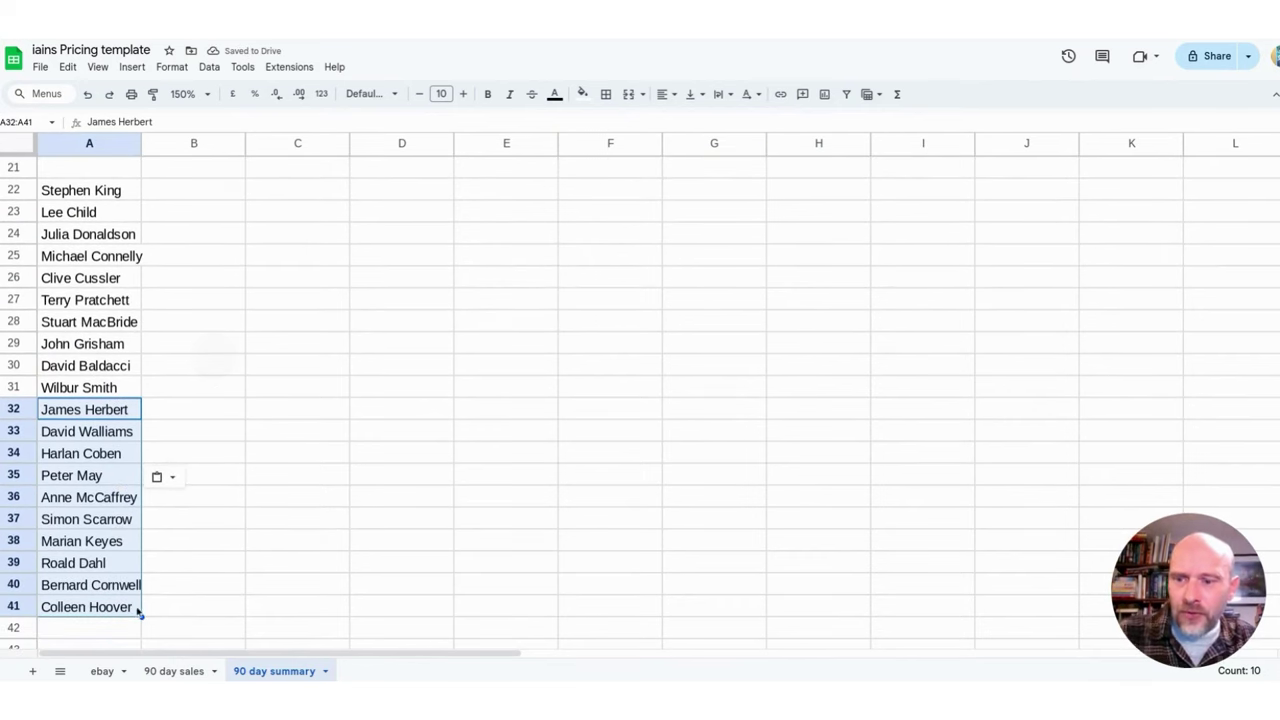
click(160, 477)
click(174, 433)
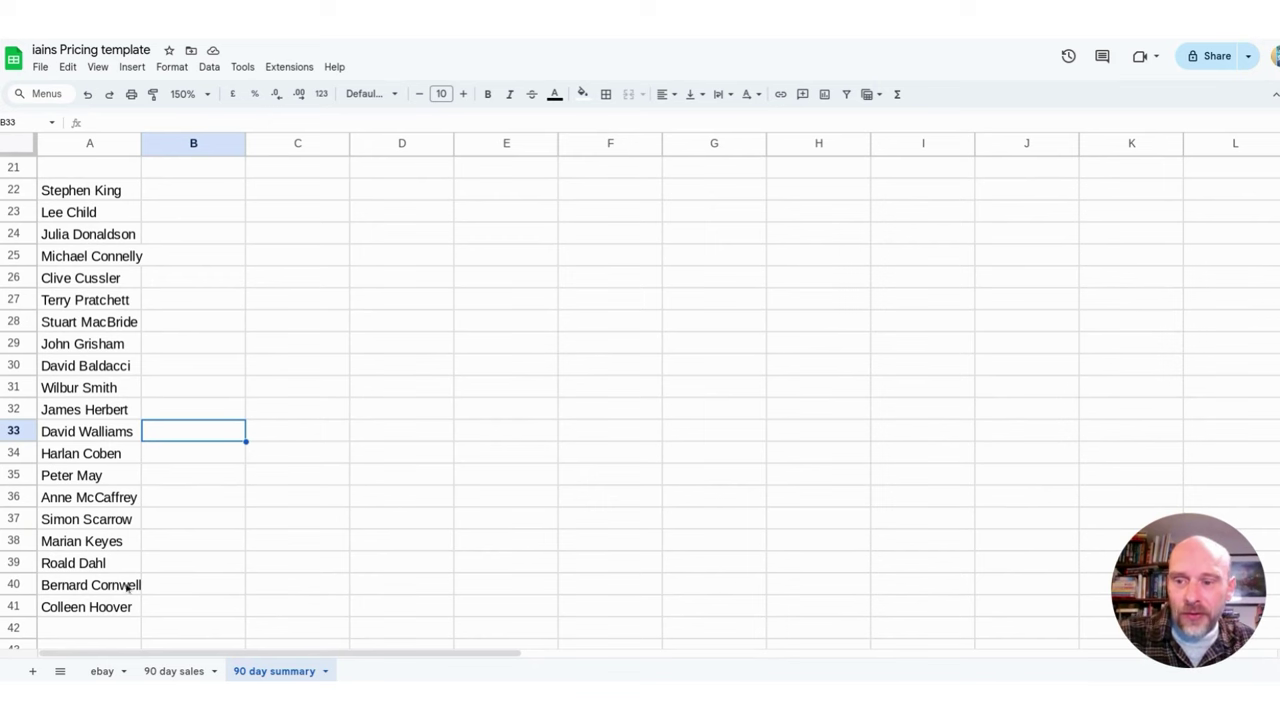
Step: Examine the Top 20 row of the £0.25 per unit Top Score table, from Total Stock through Hourly Rate
scroll(201, 337, up, 5)
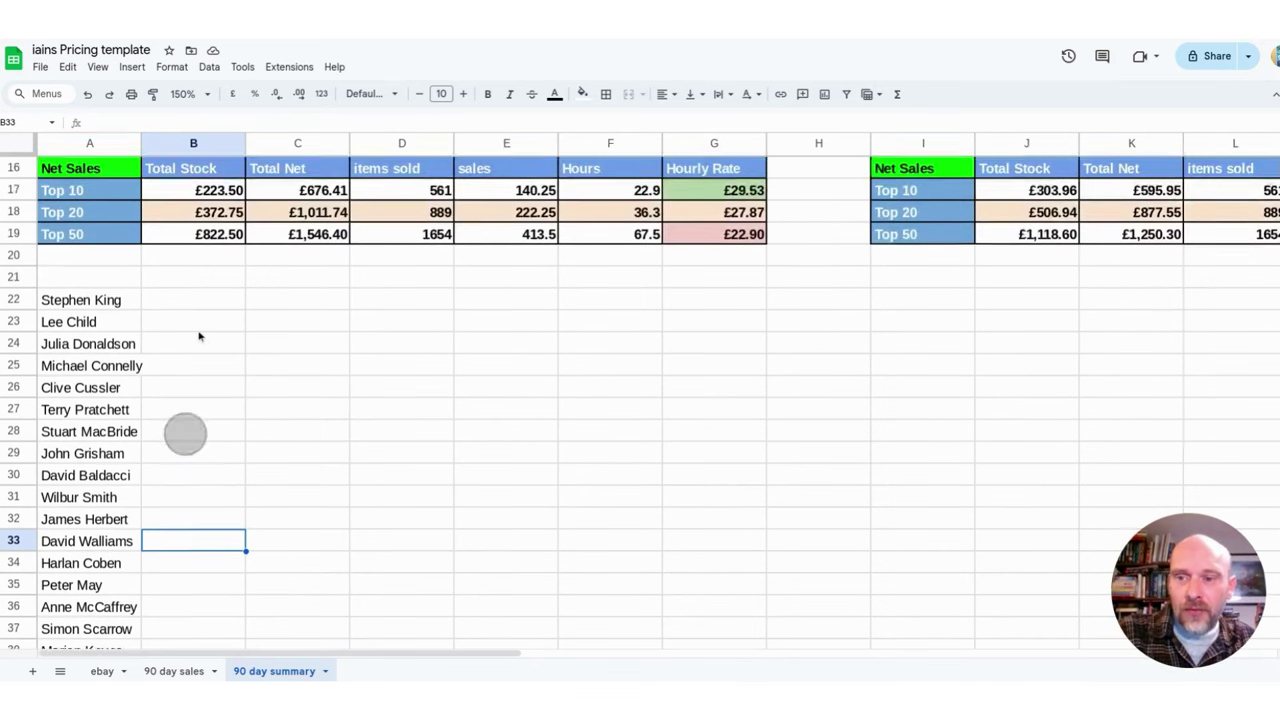
scroll(201, 337, up, 4)
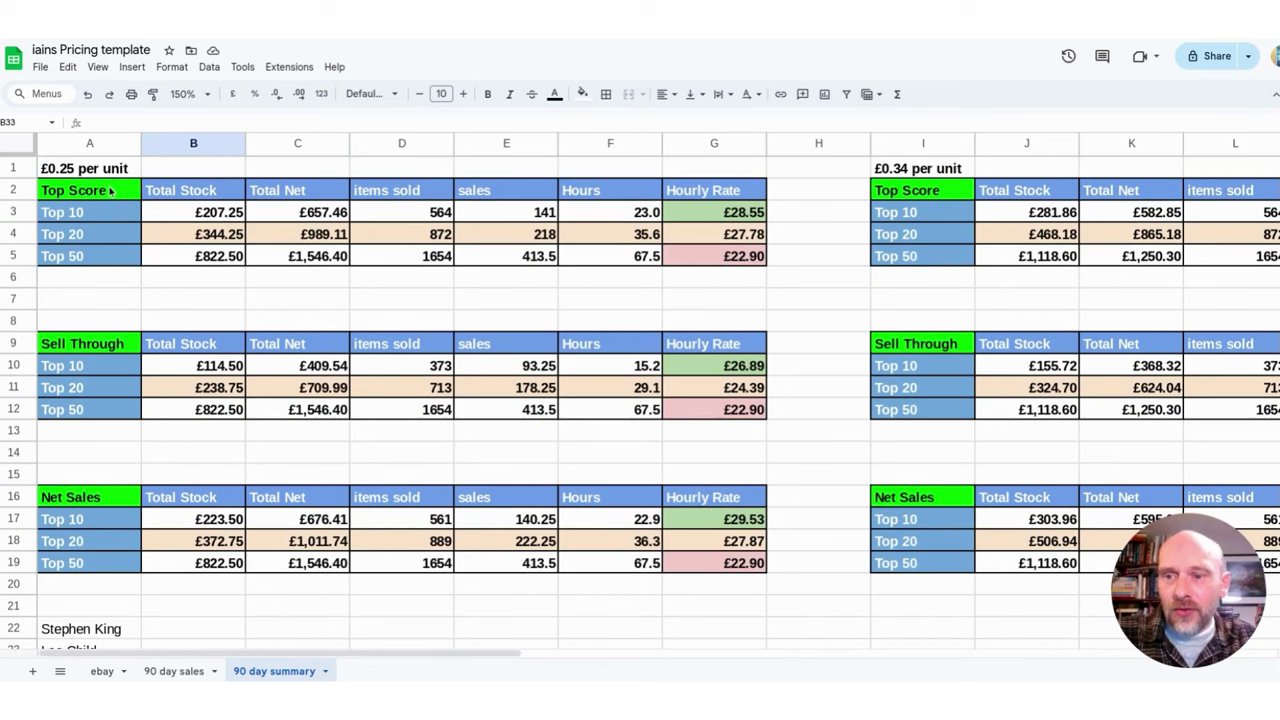
click(229, 237)
key(ctrl+b)
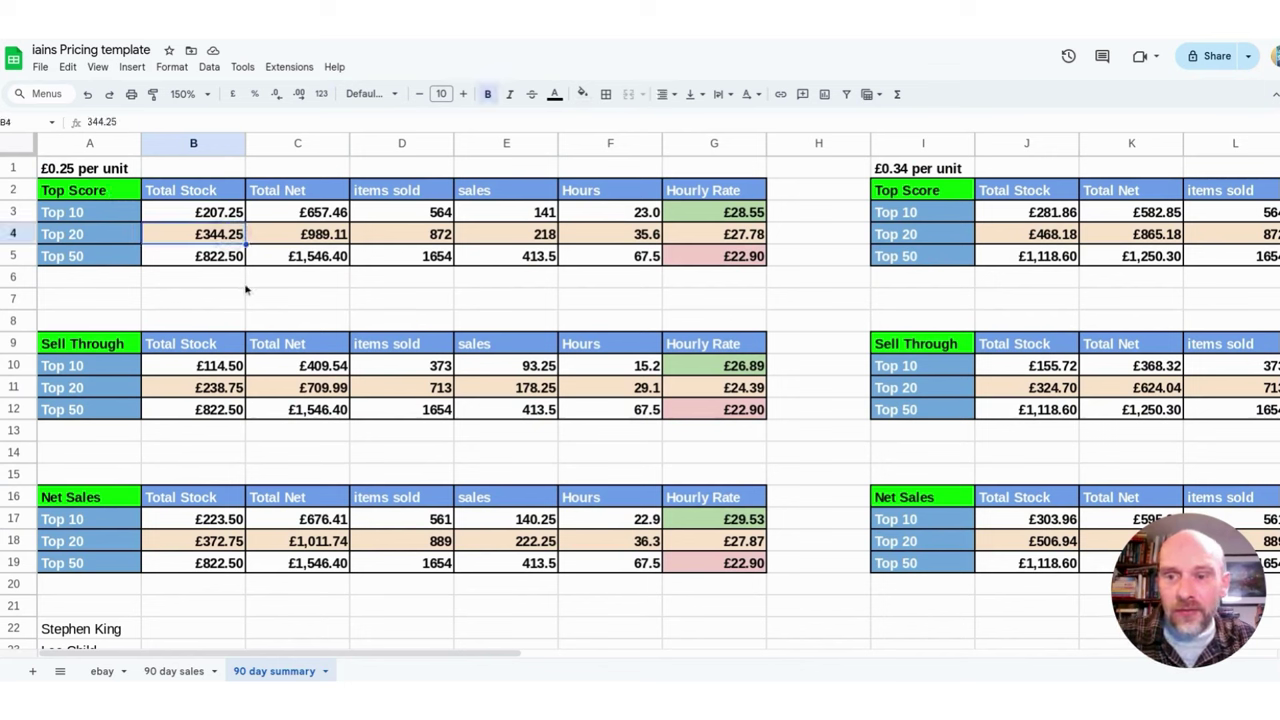
click(303, 236)
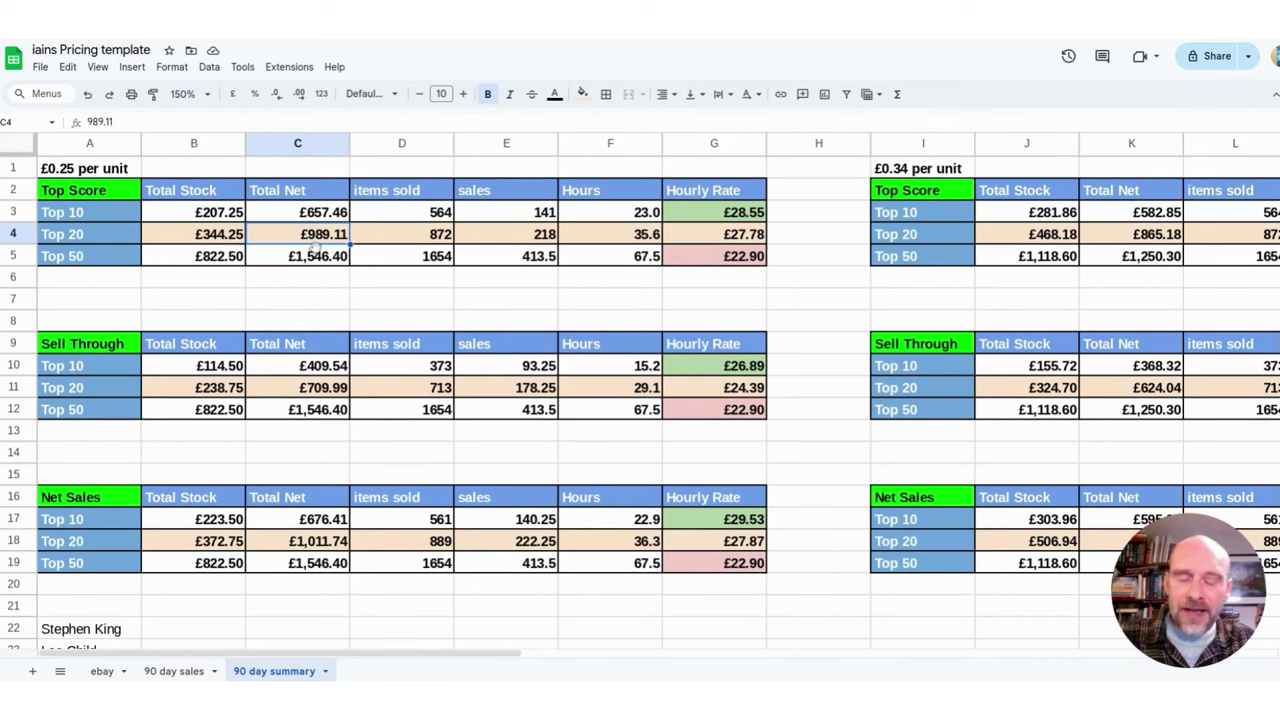
click(432, 238)
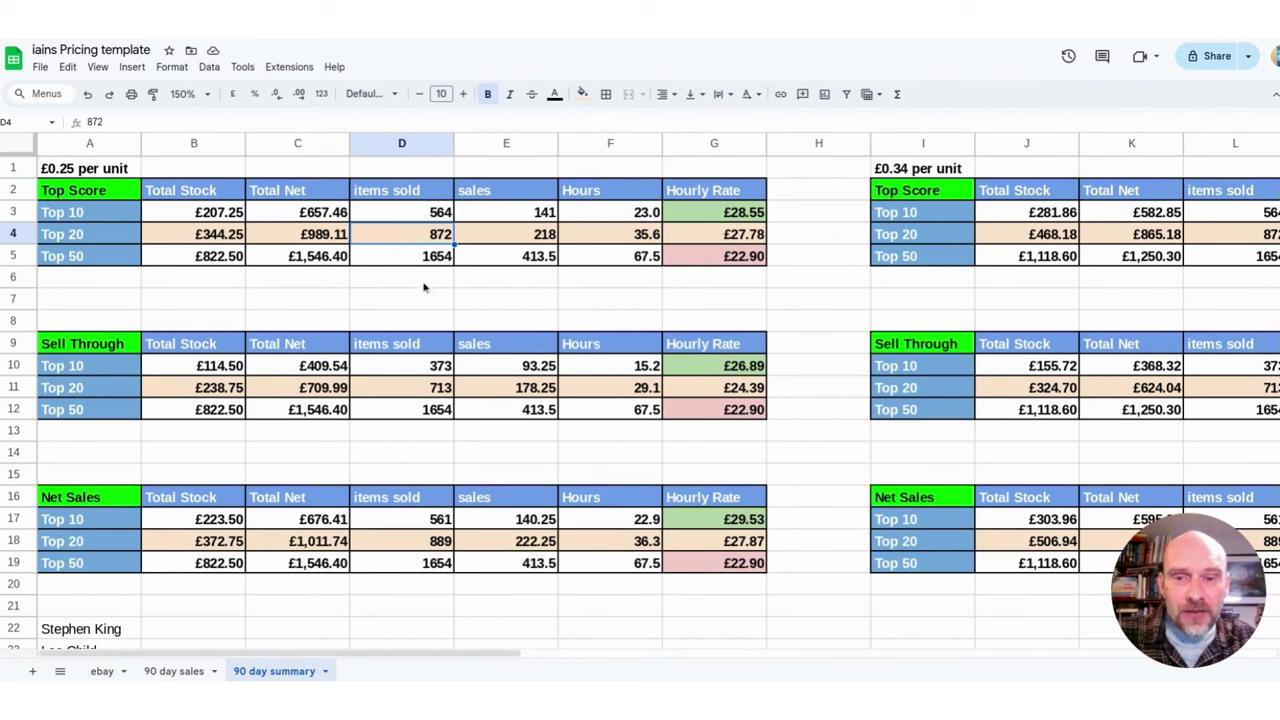
click(520, 234)
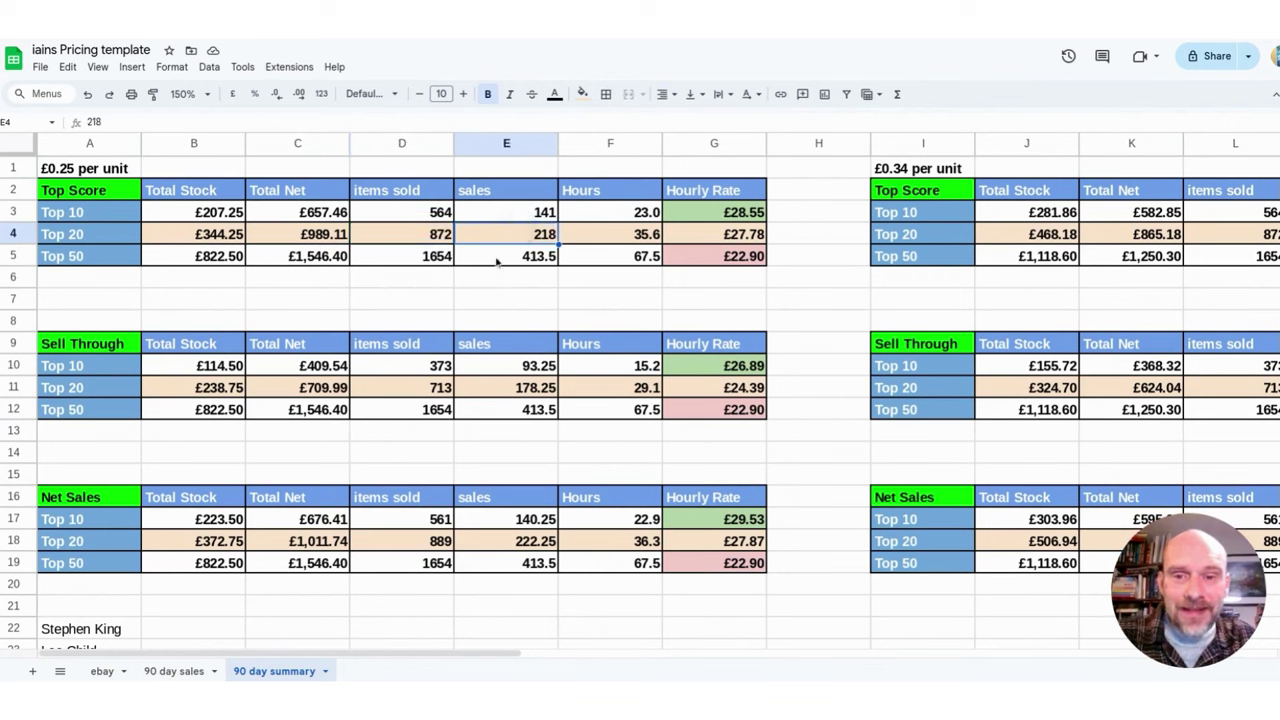
click(622, 238)
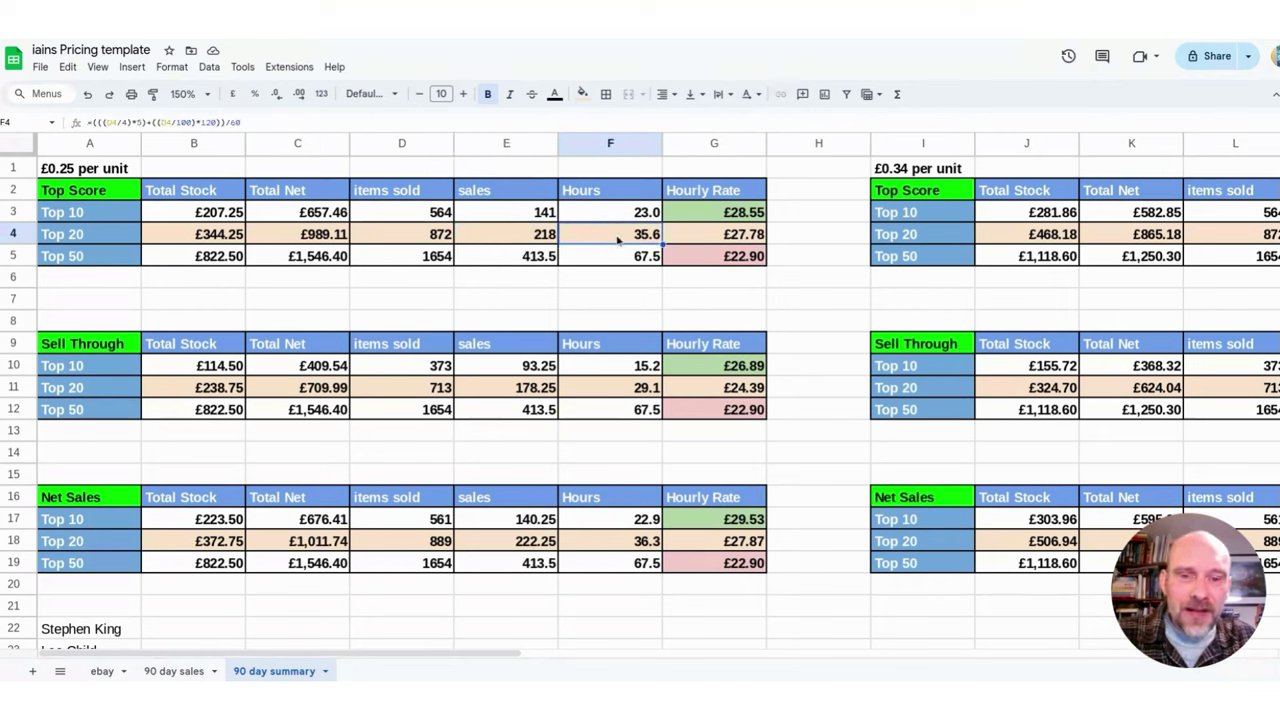
click(706, 235)
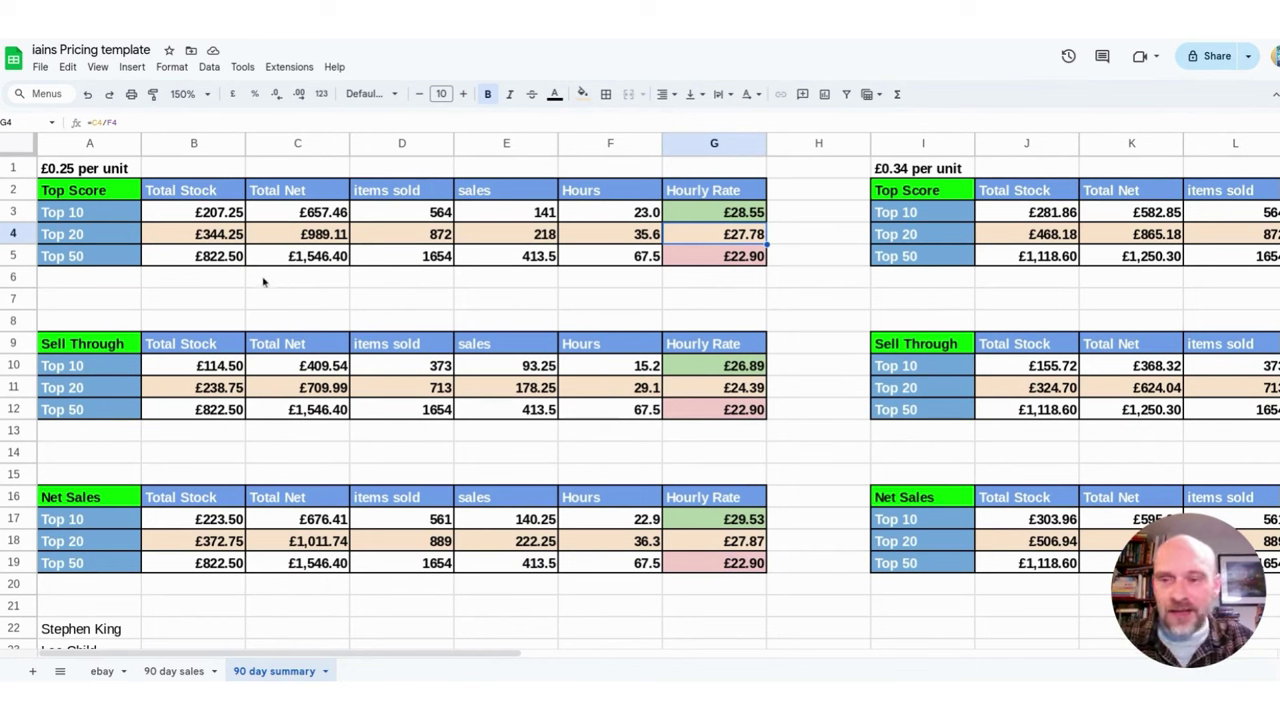
Step: Examine the Top 50 row of the £0.25 per unit Top Score table, checking Total Stock, Total Net and Hours
click(212, 258)
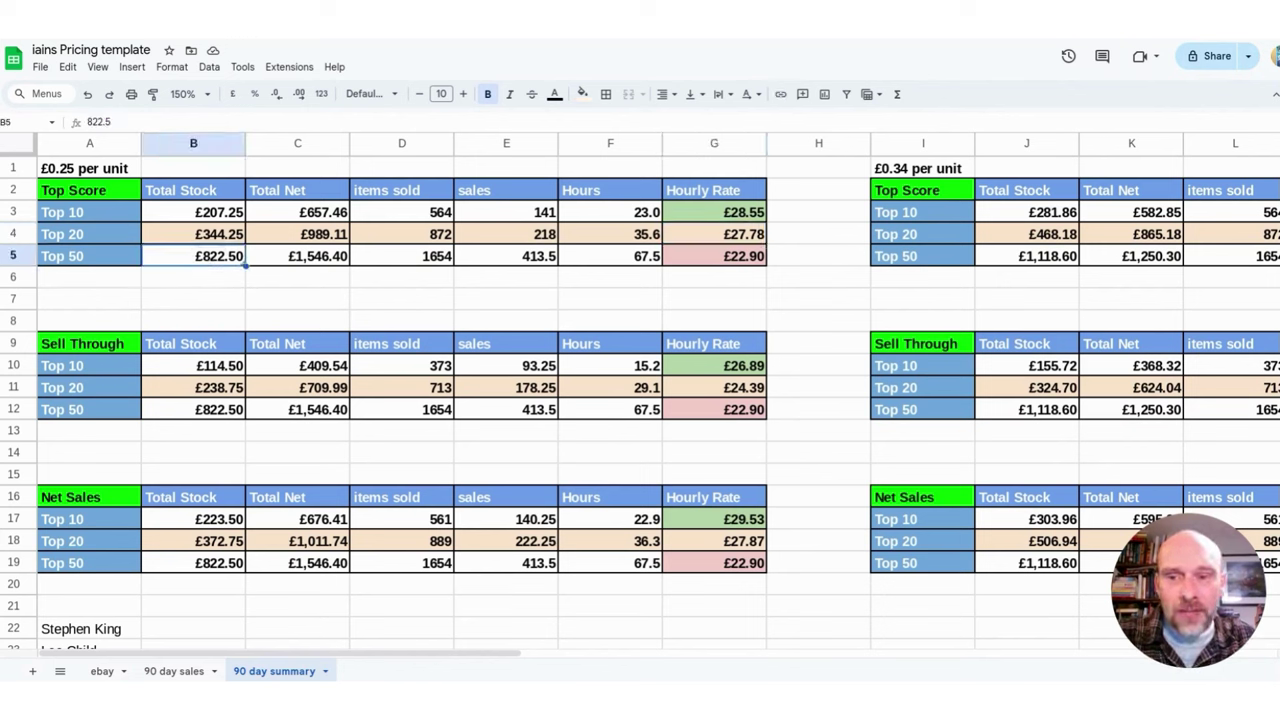
click(323, 258)
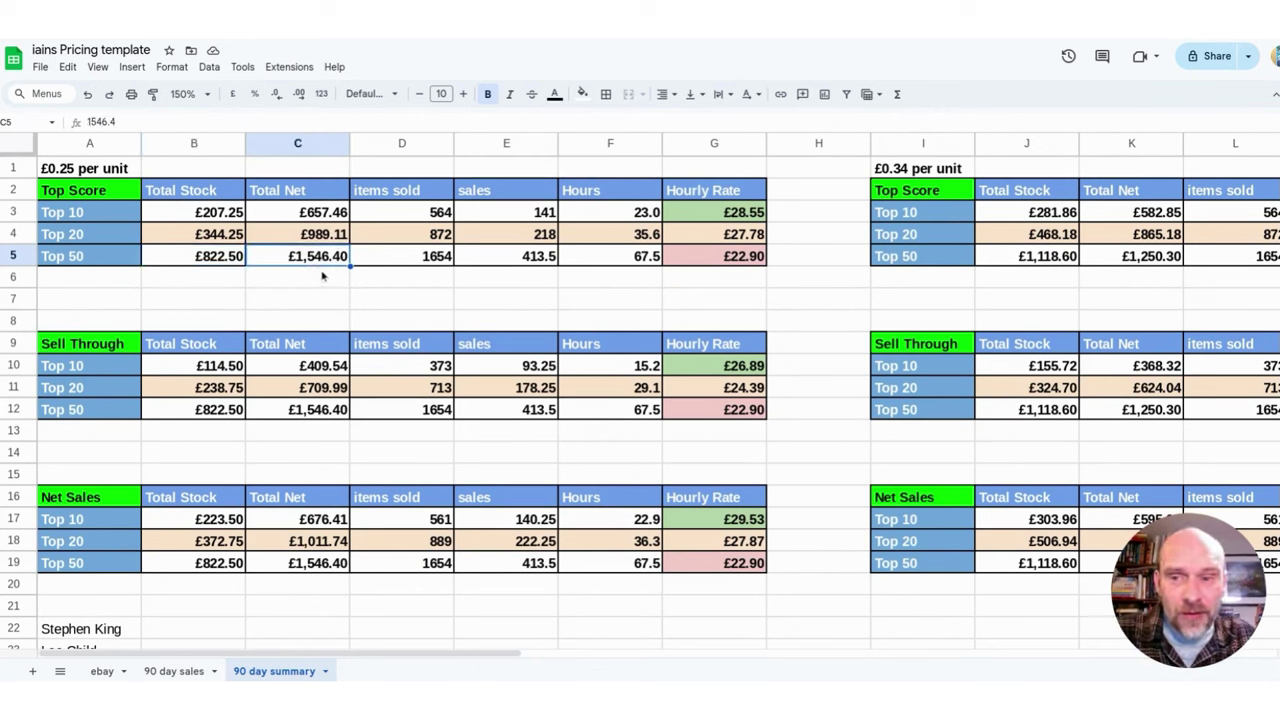
click(610, 260)
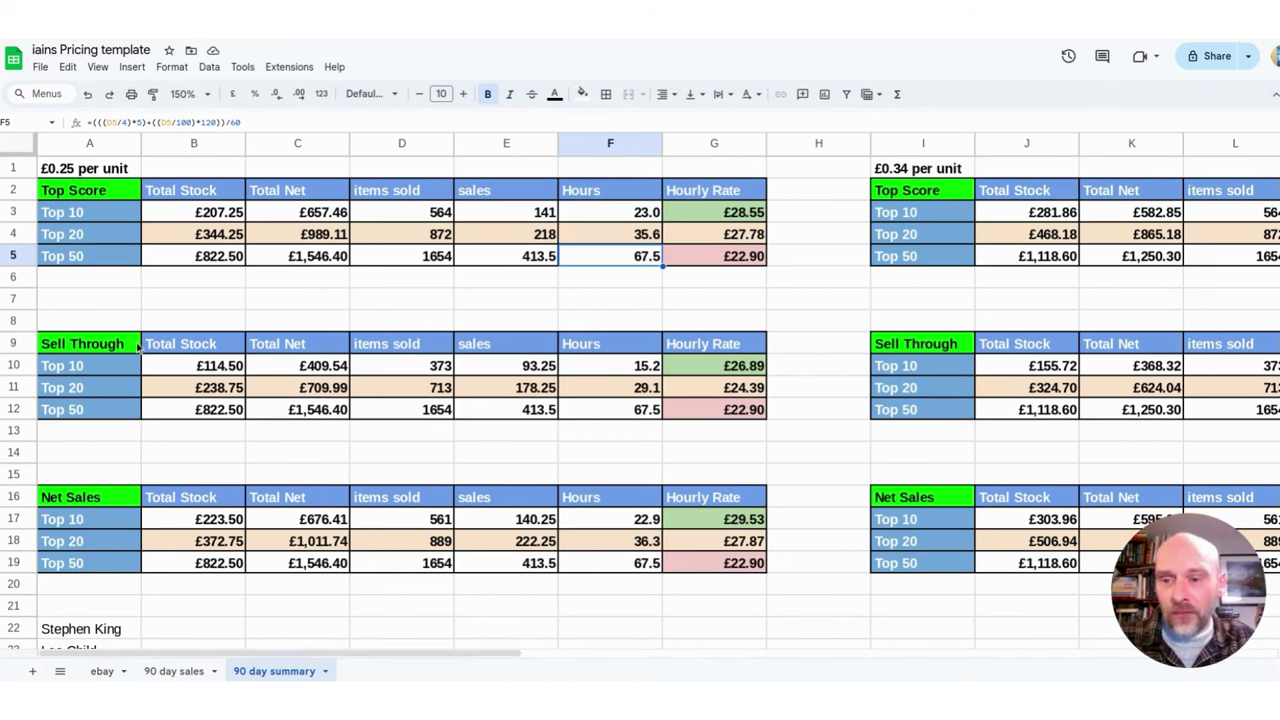
Step: Sort the 90 day sales author list by Sell Through in descending order, and check the Top 10 Sell Through stock on 90 day summary
click(176, 671)
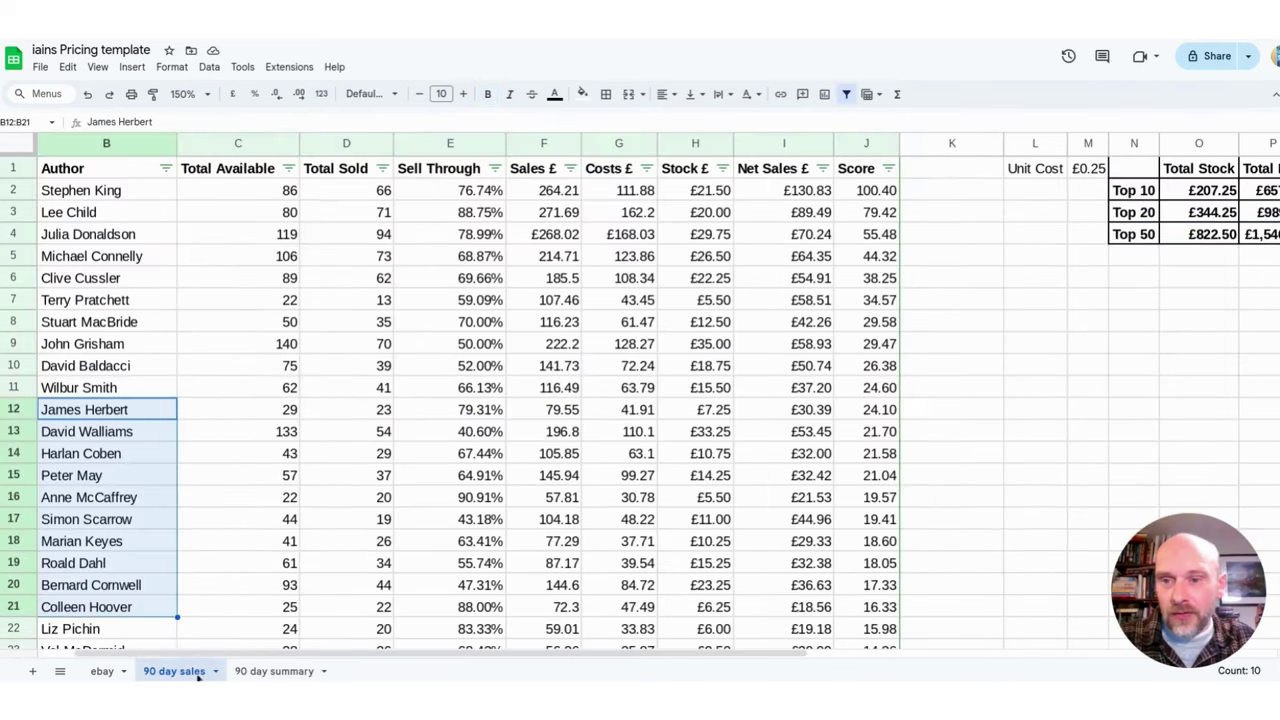
click(494, 168)
click(380, 216)
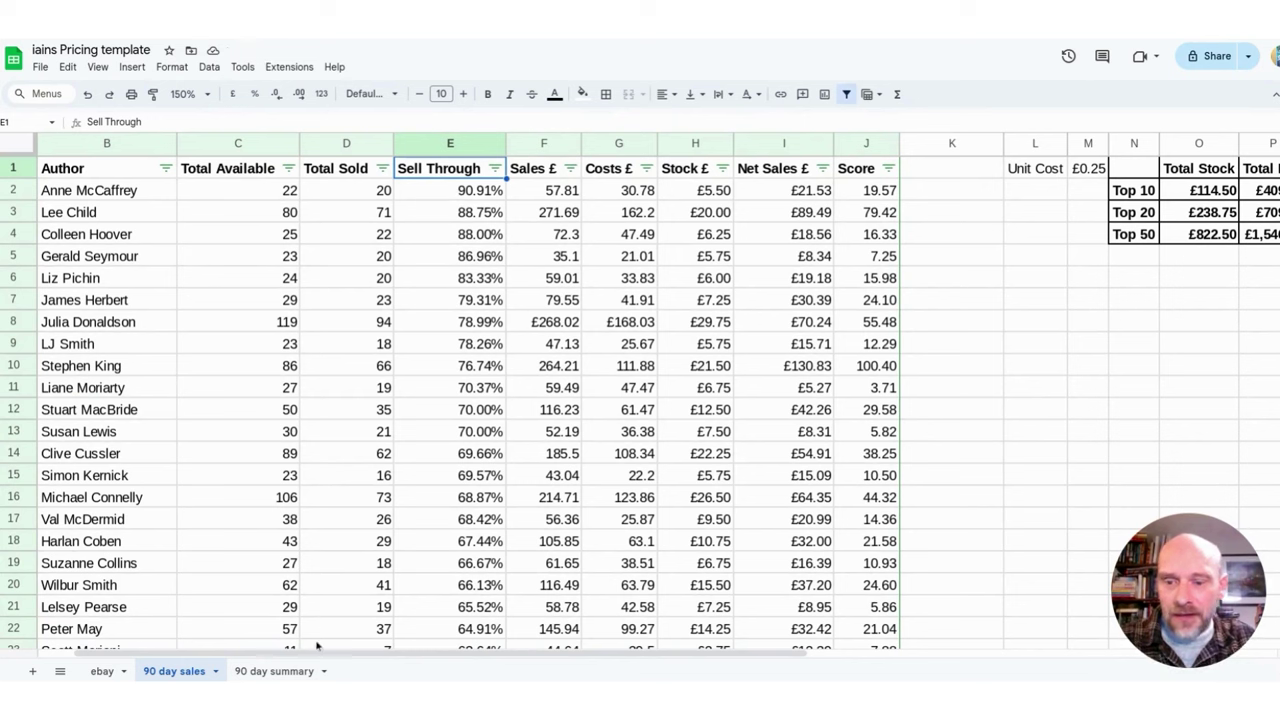
click(273, 671)
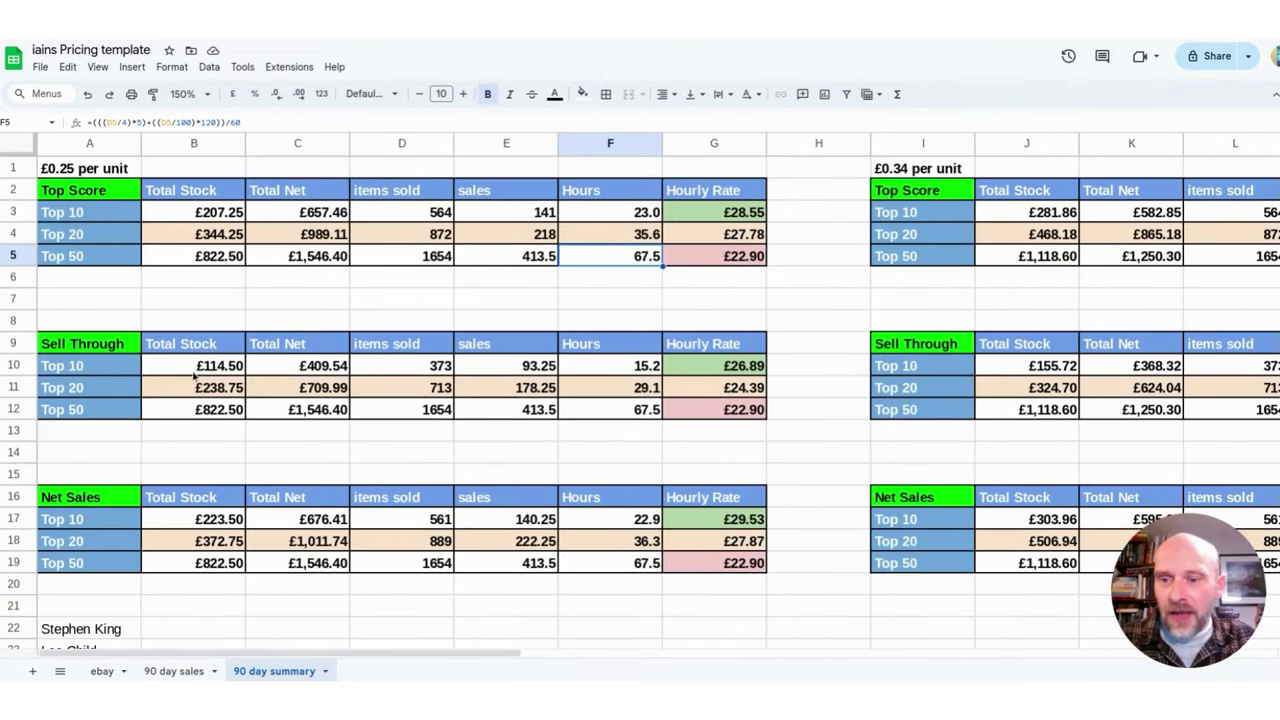
click(188, 369)
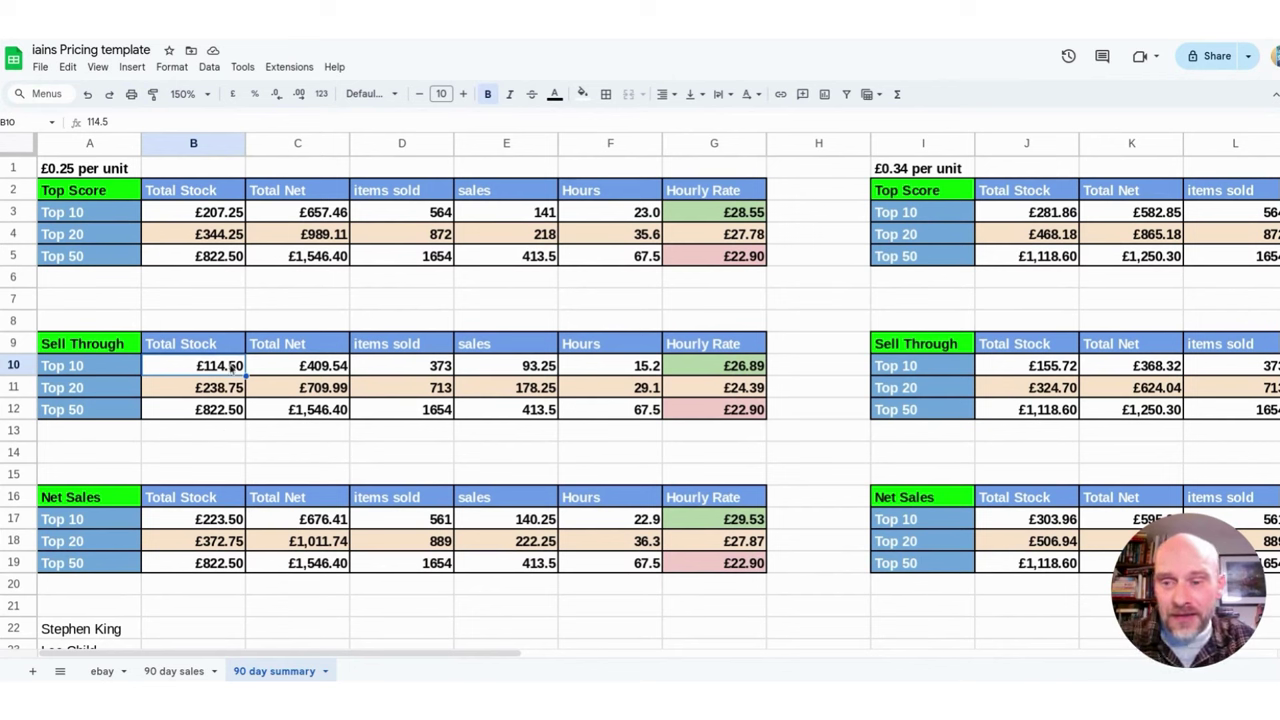
Step: Copy the 20 authors with the highest sell-through from B2:B21 of 90 day sales into the 90 day summary sheet starting at C22
click(176, 670)
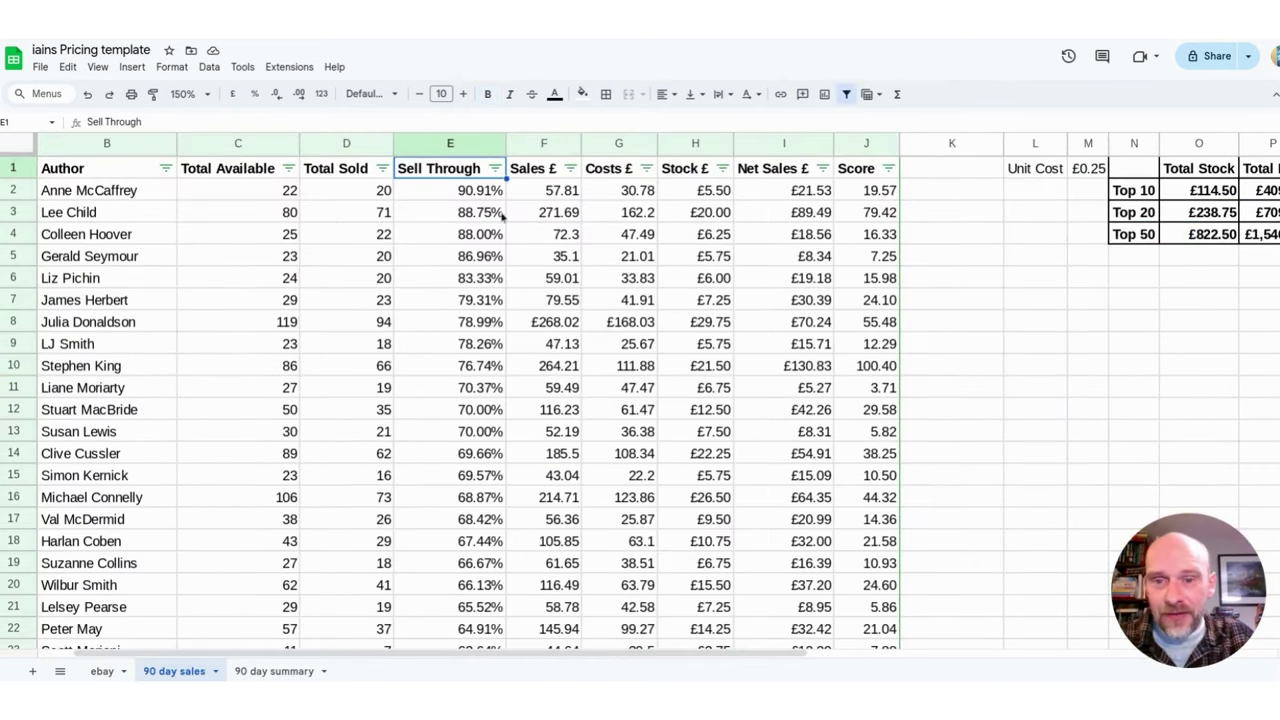
drag(125, 190, 141, 609)
key(ctrl+c)
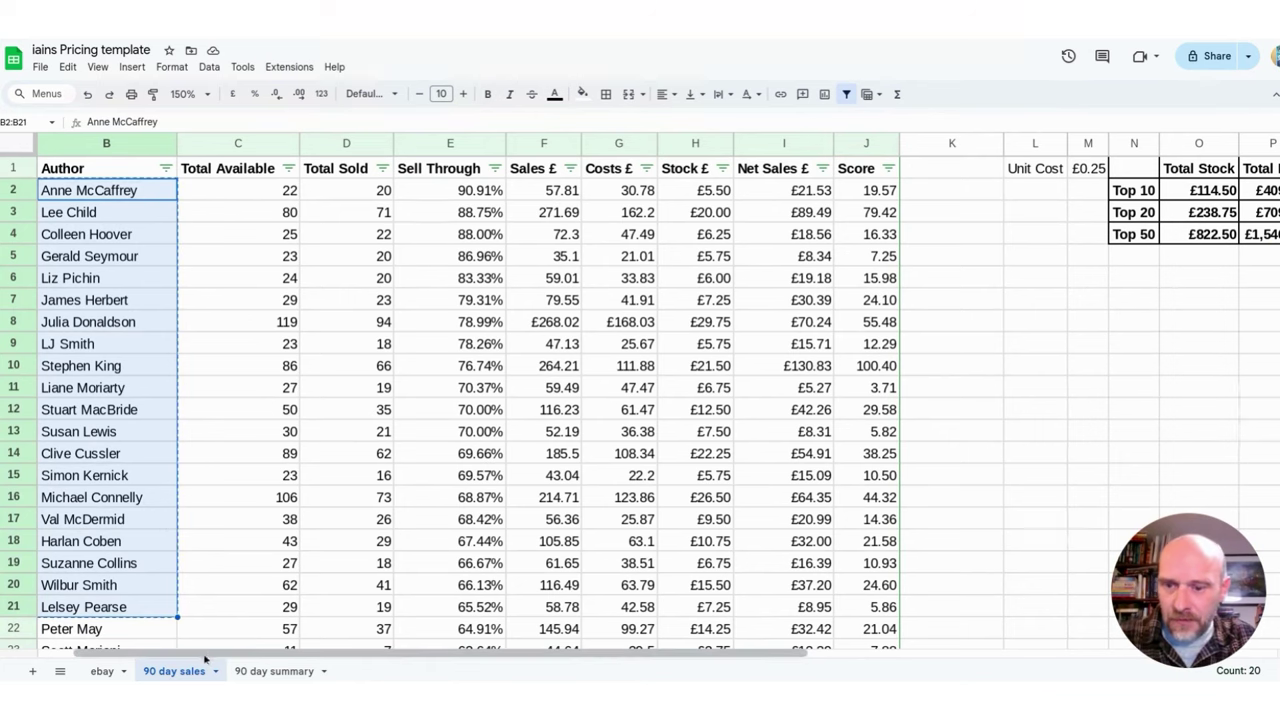
click(255, 671)
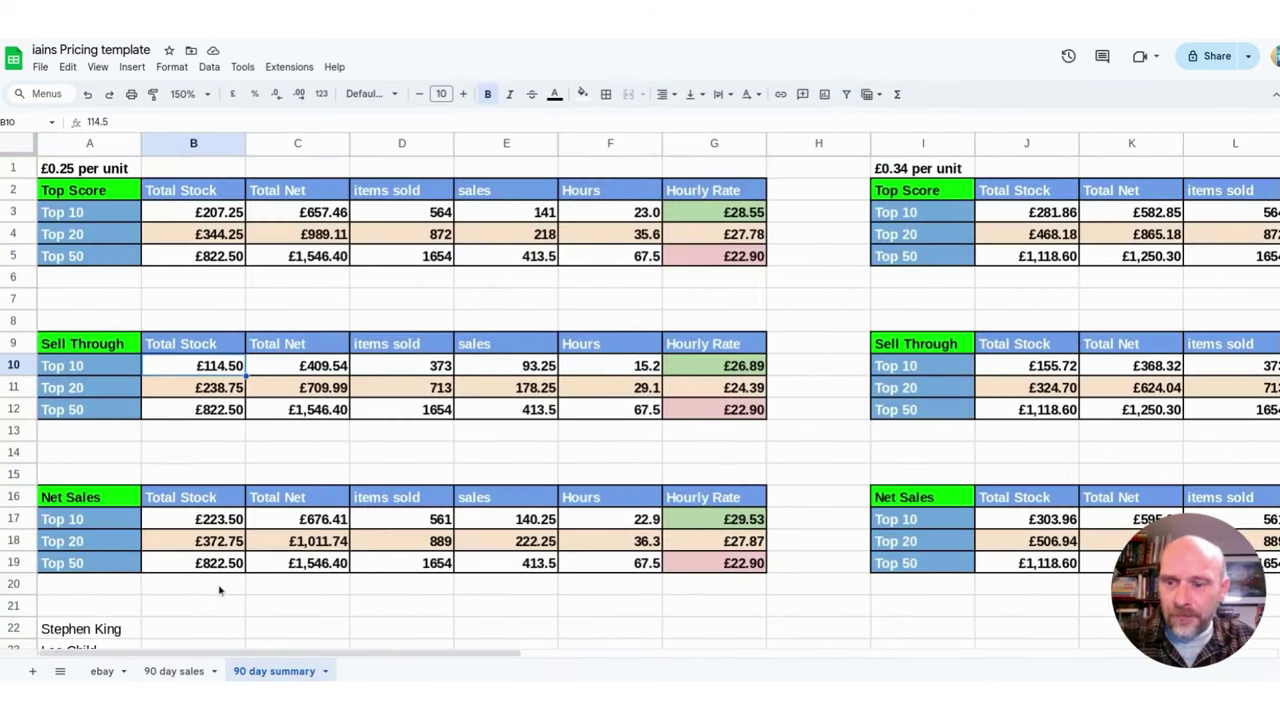
scroll(222, 587, down, 3)
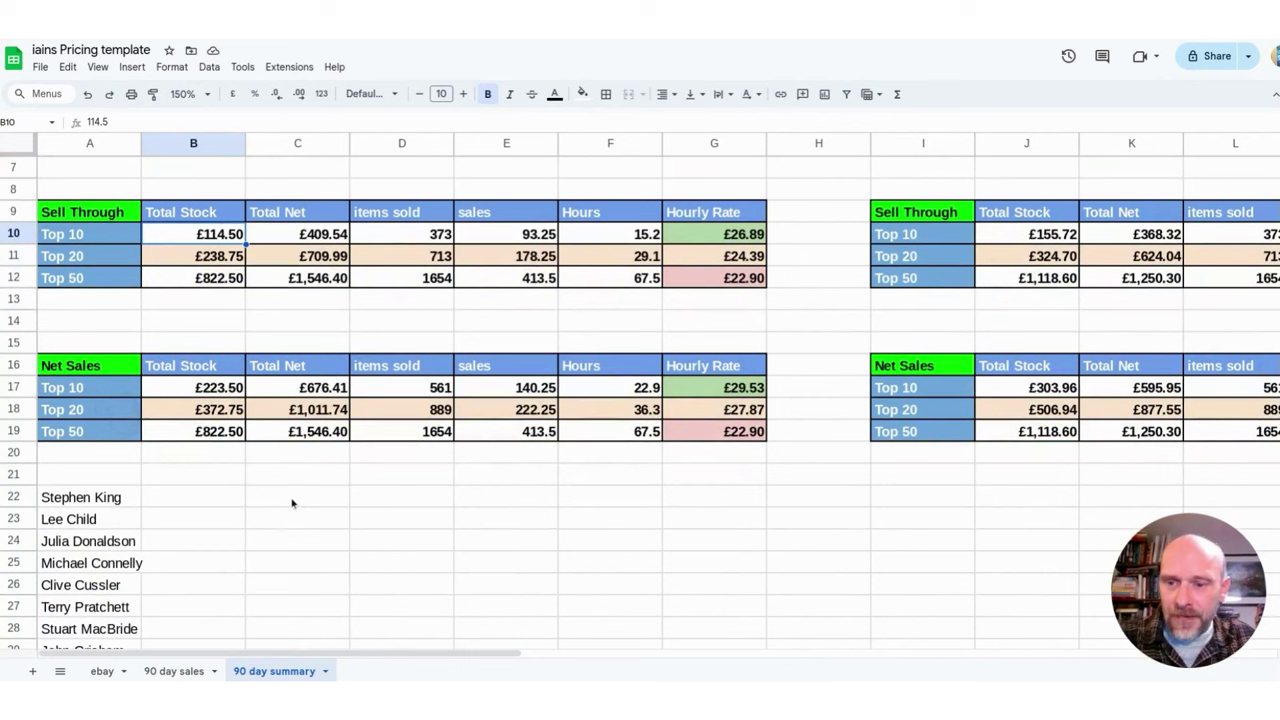
click(293, 503)
key(ctrl+c)
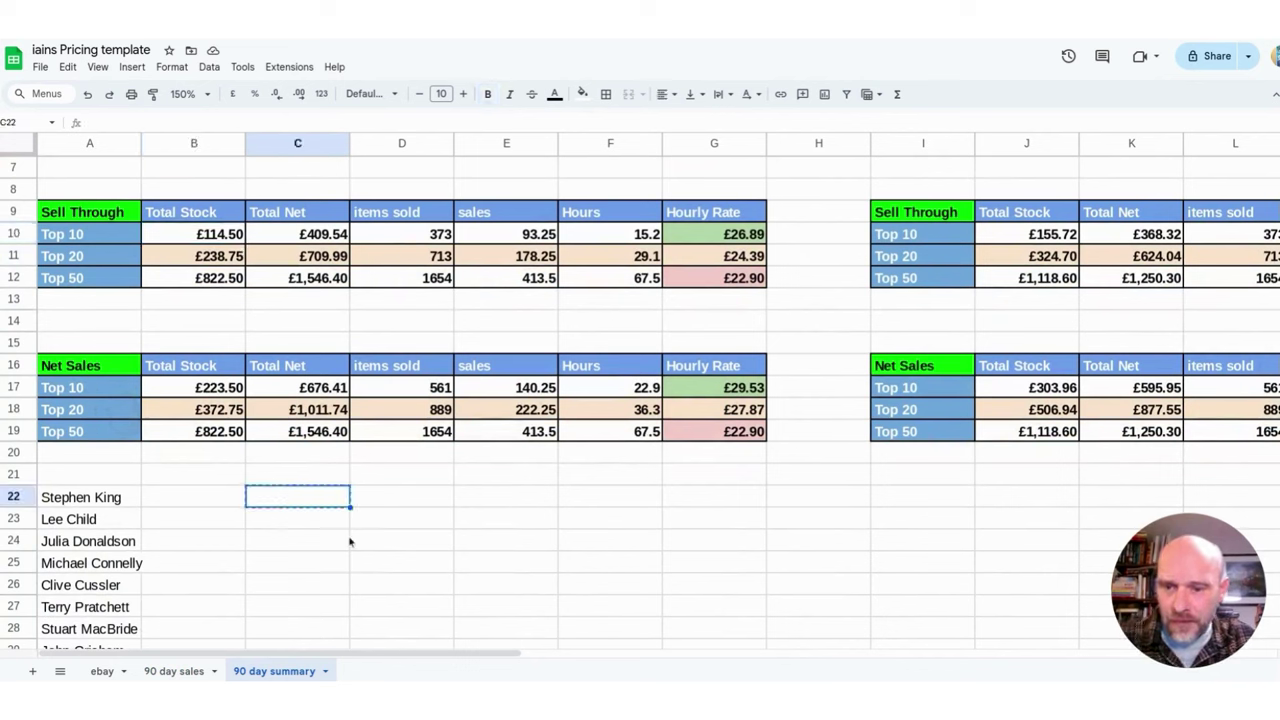
click(295, 517)
click(296, 503)
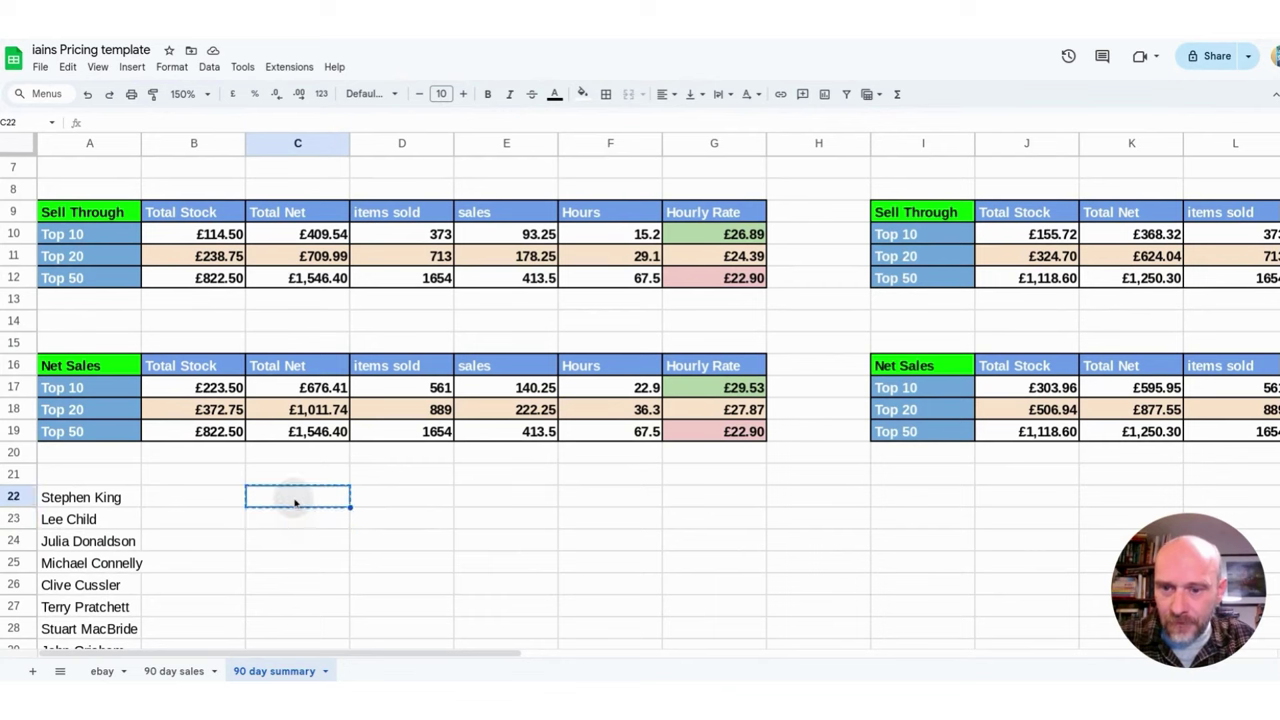
click(174, 671)
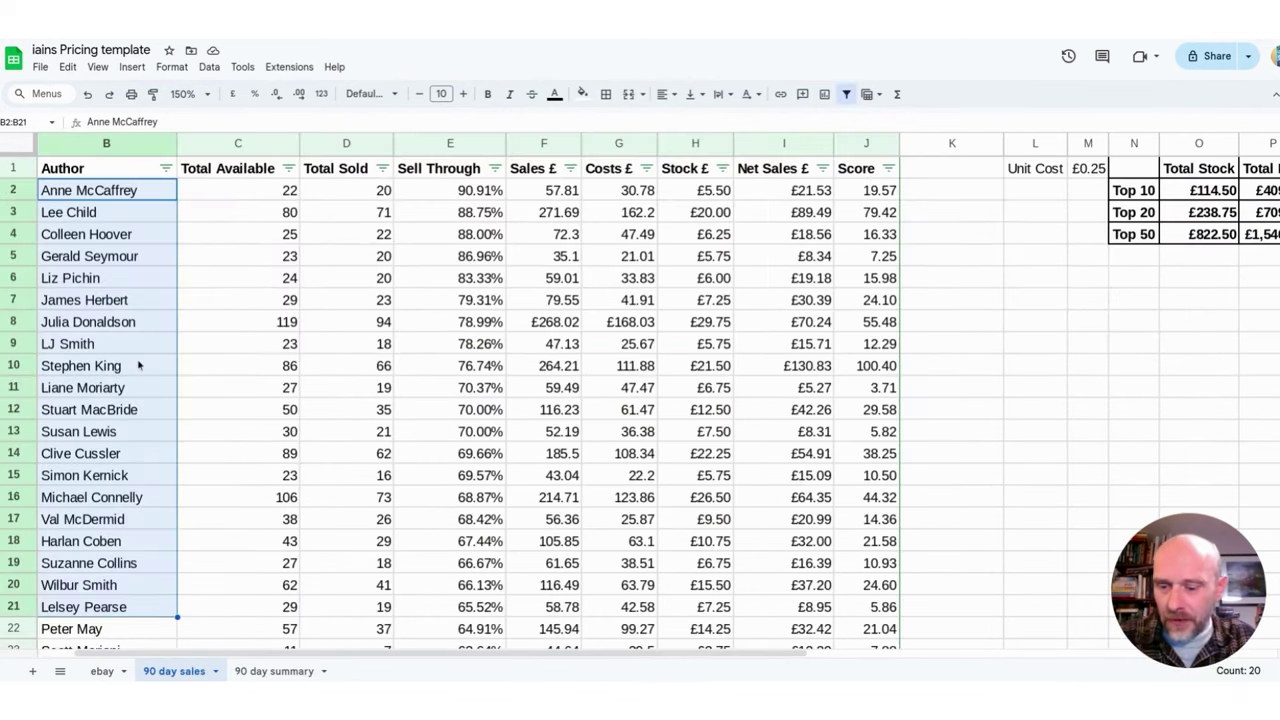
click(255, 671)
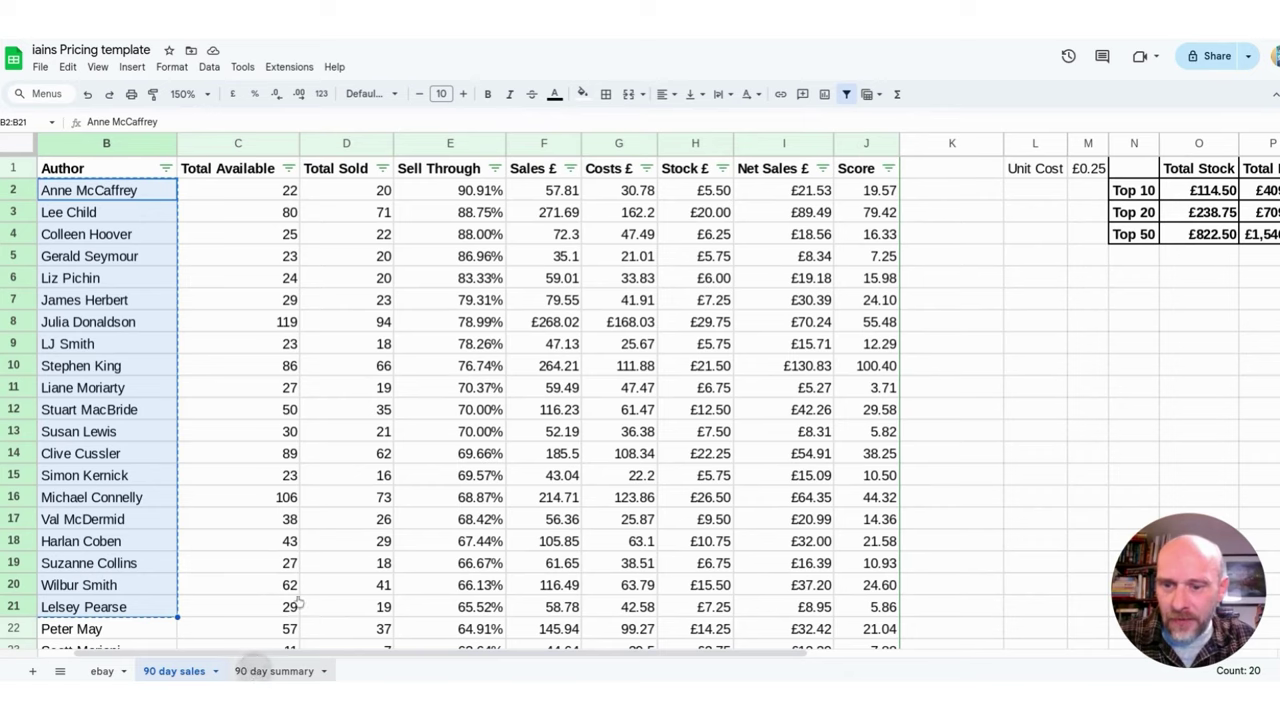
key(ctrl+v)
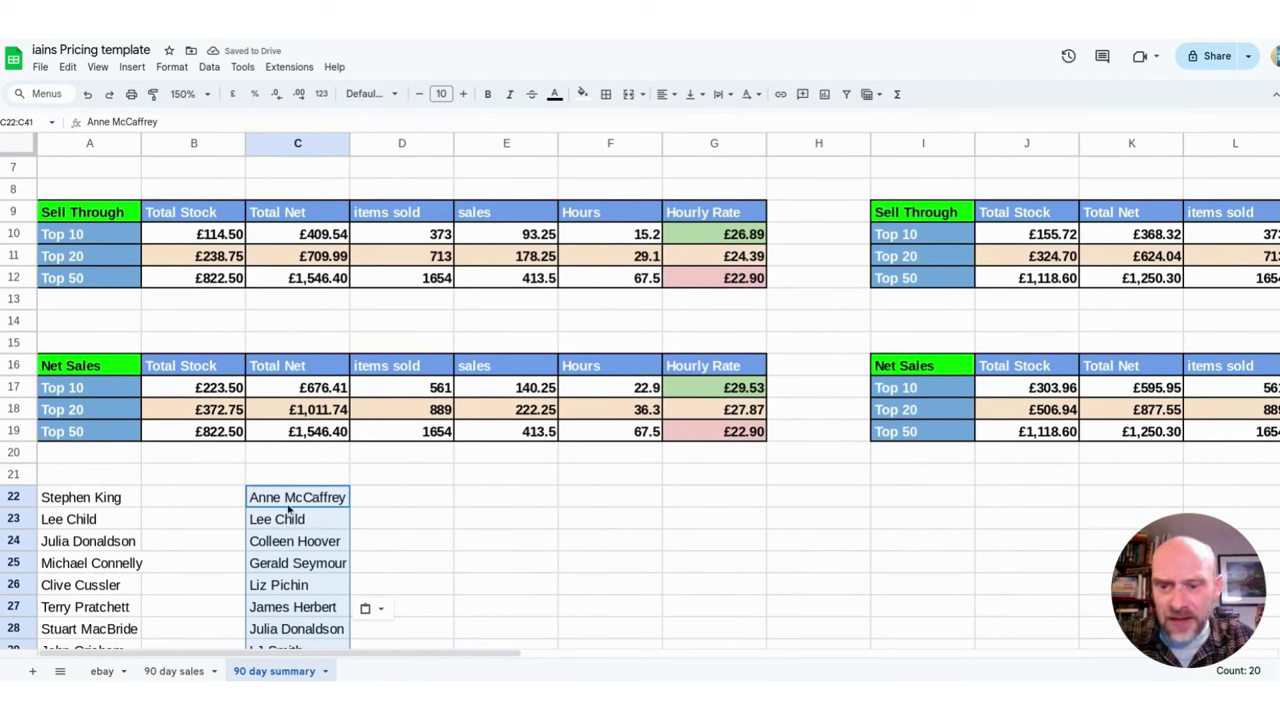
Step: Compare the top 20 authors by score in column A with the top 20 by sell-through in column C, rows 22 to 41
click(115, 523)
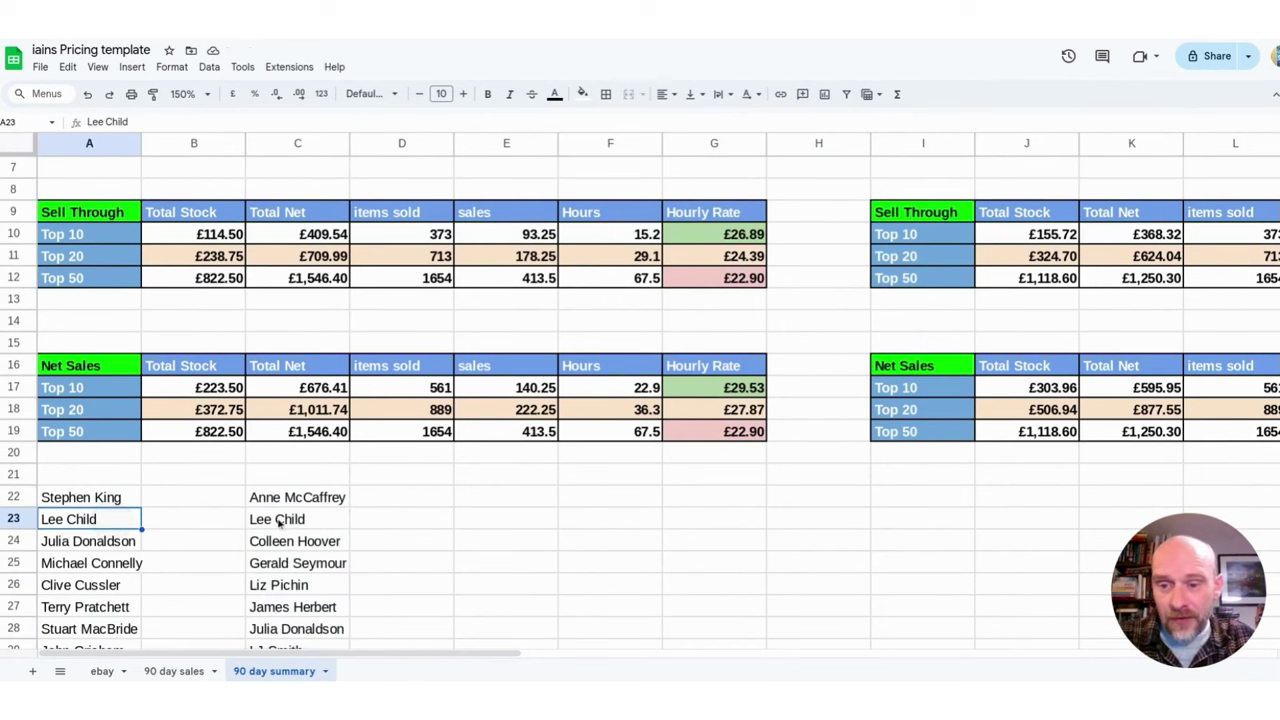
click(280, 522)
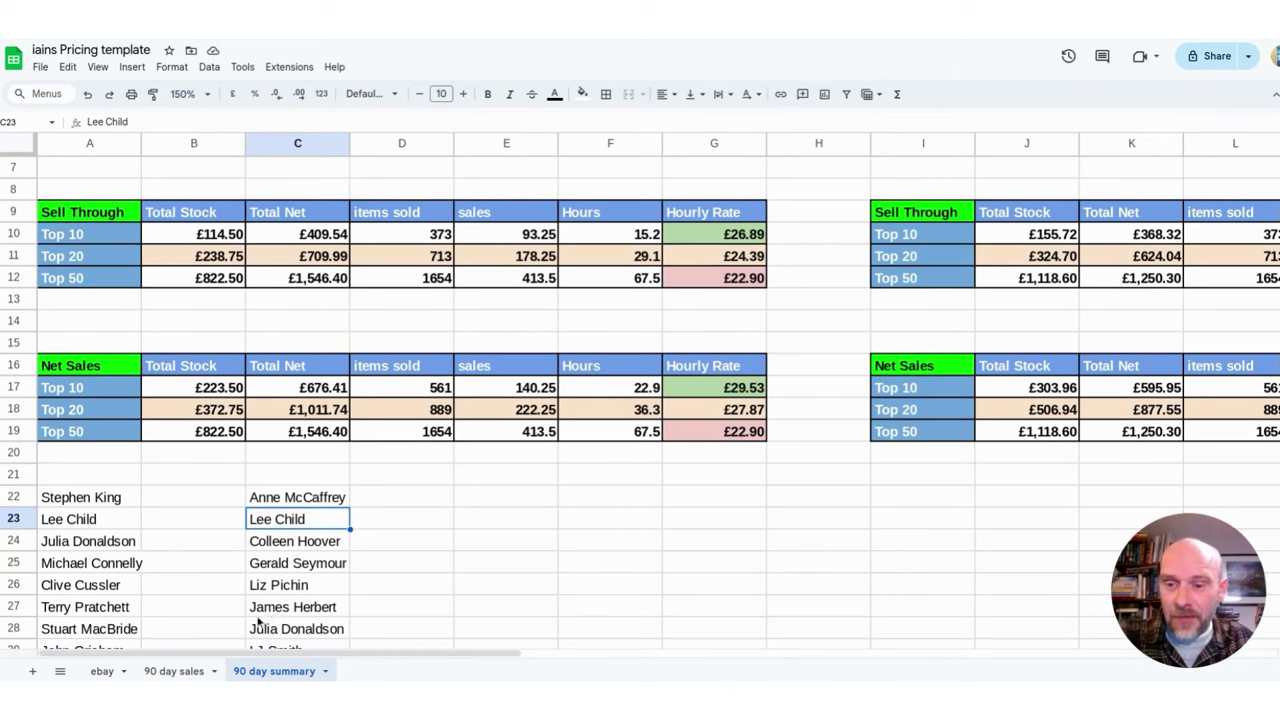
scroll(183, 497, down, 4)
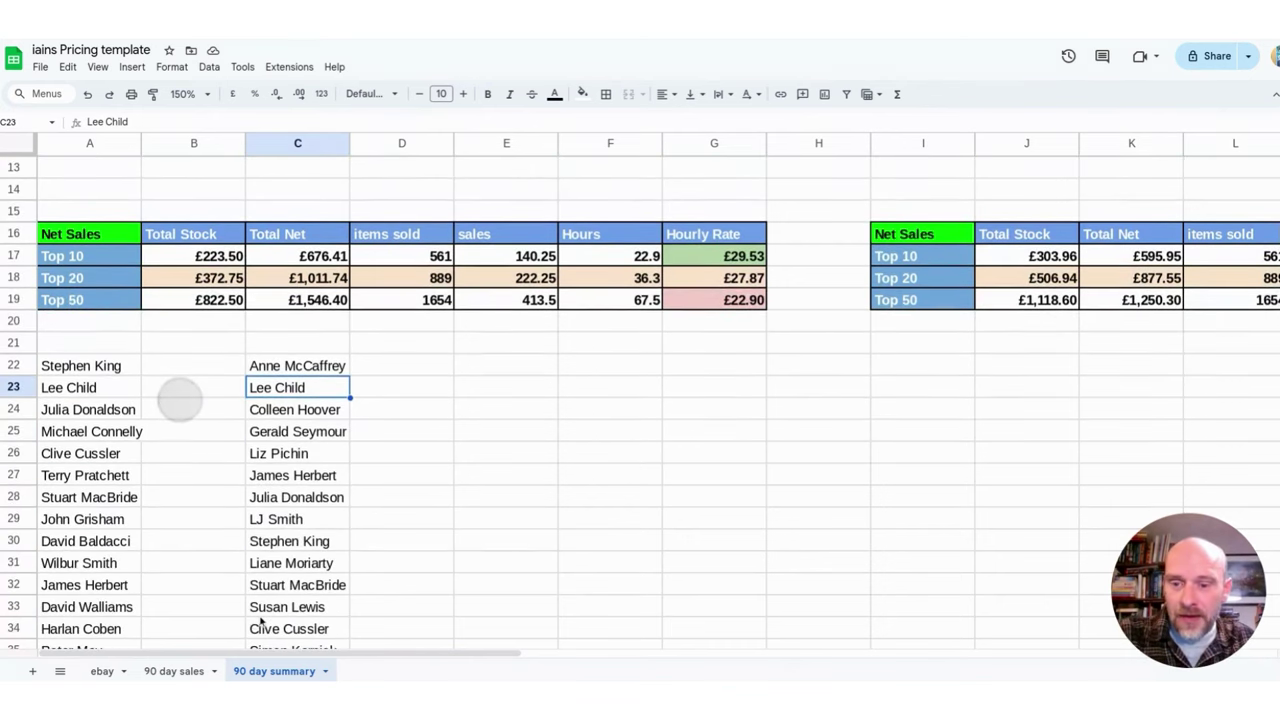
scroll(190, 461, down, 3)
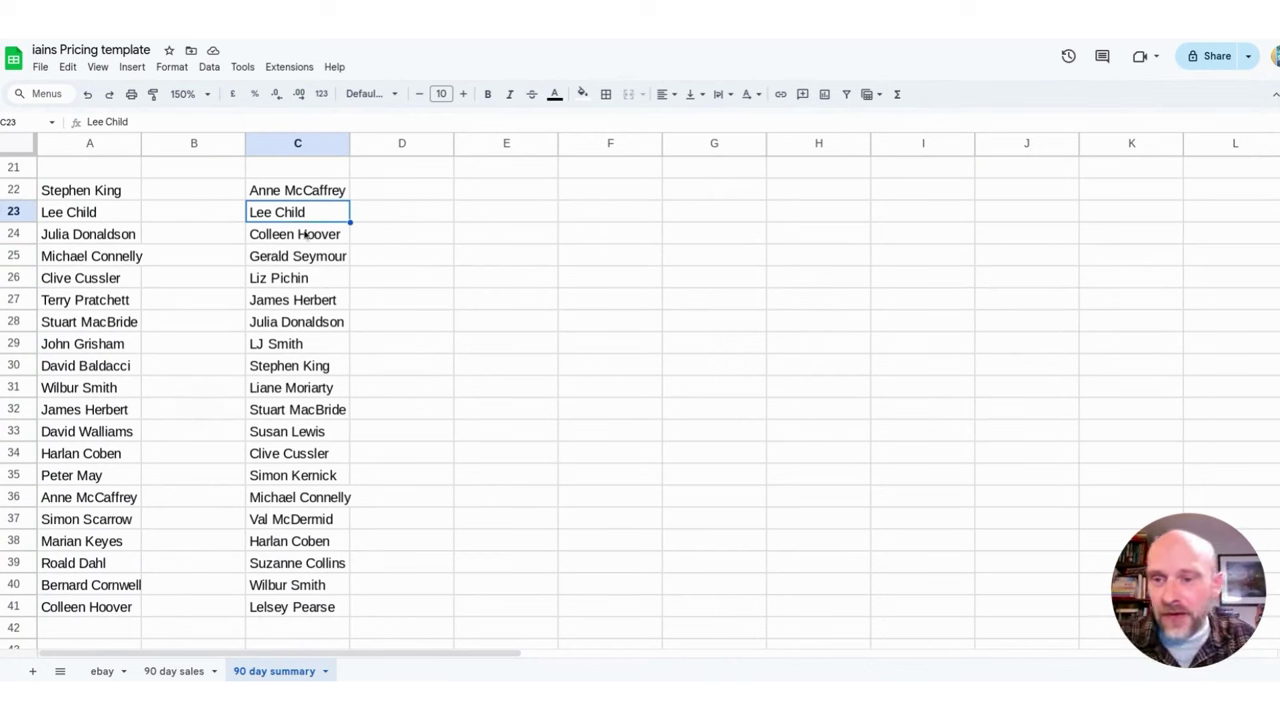
click(100, 302)
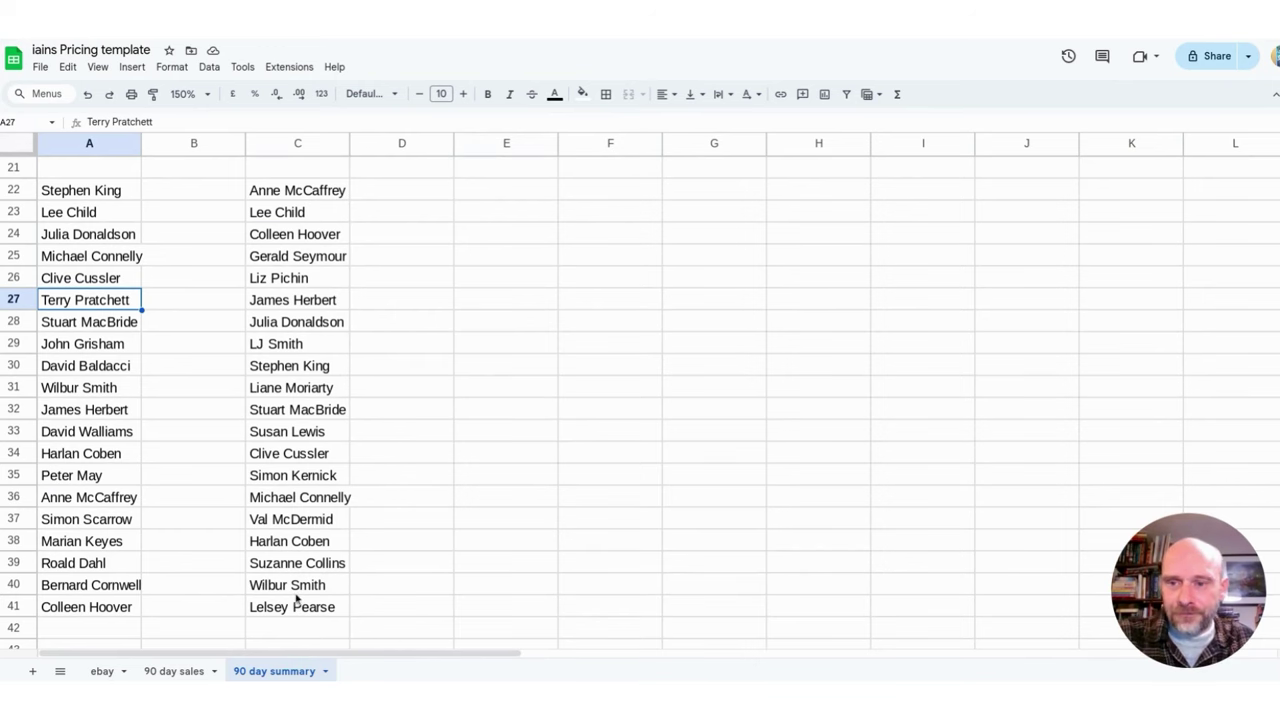
scroll(300, 592, up, 5)
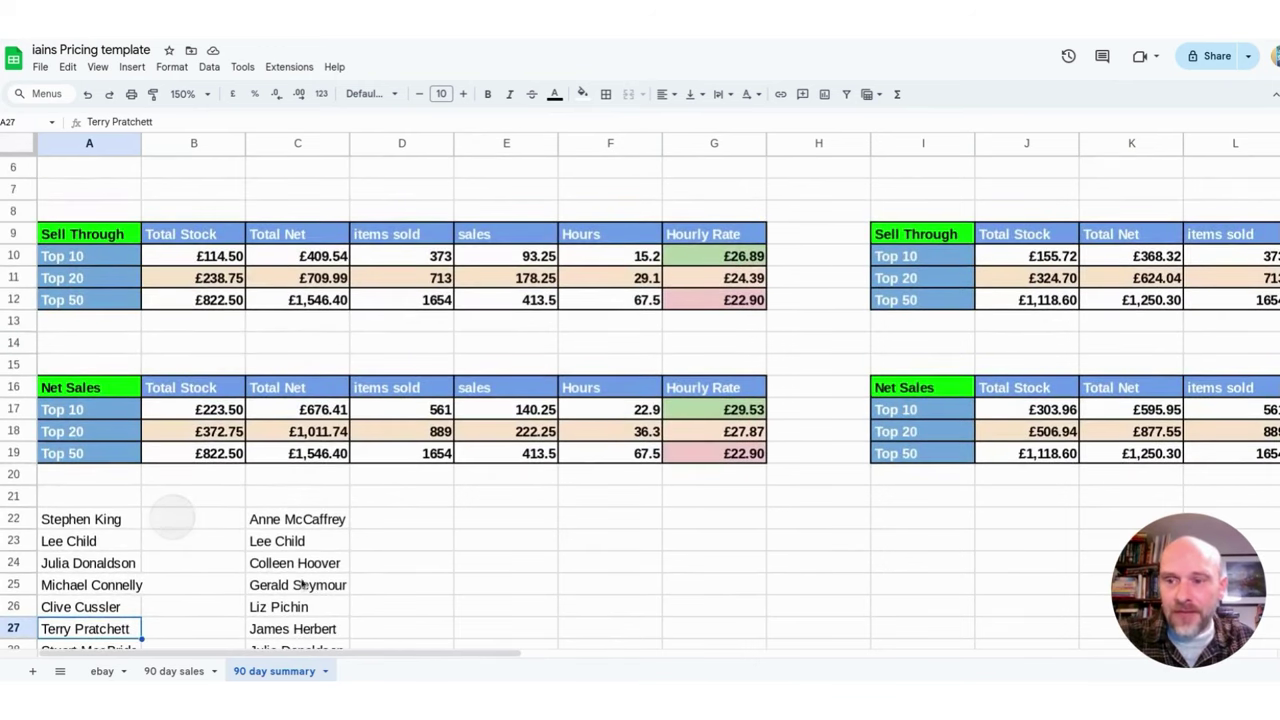
scroll(304, 590, down, 2)
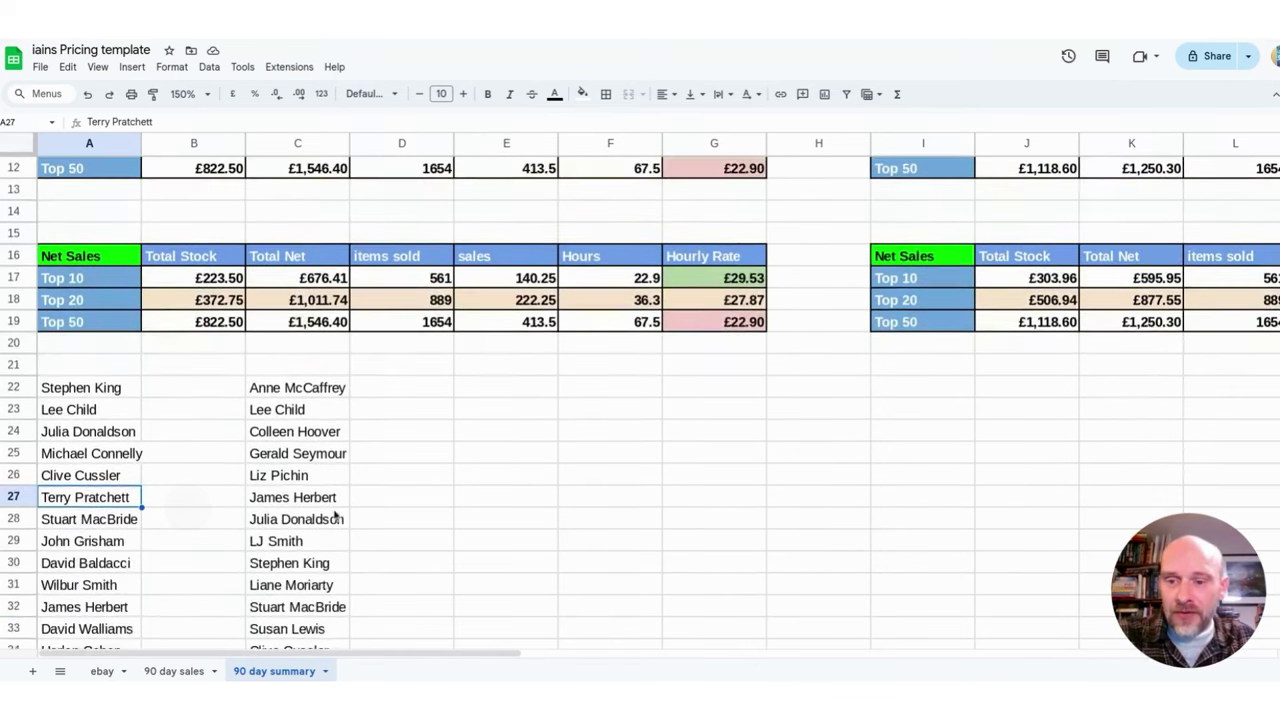
scroll(300, 578, down, 3)
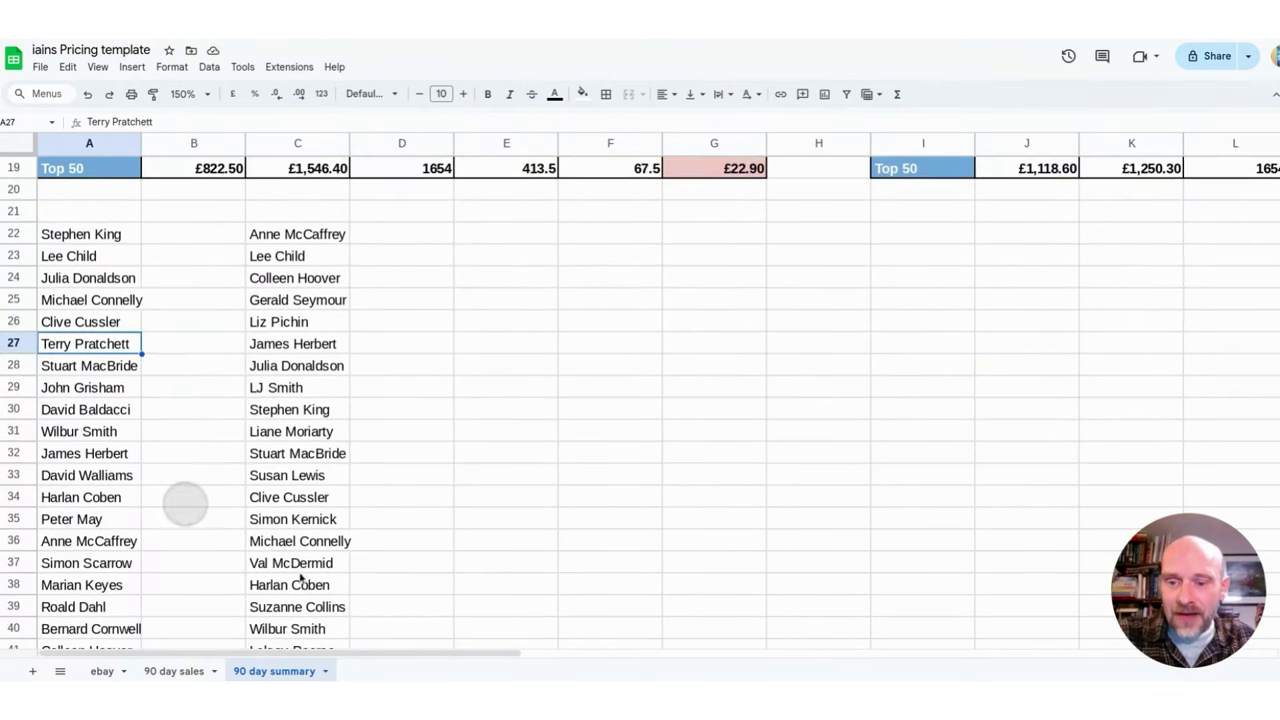
scroll(300, 578, down, 2)
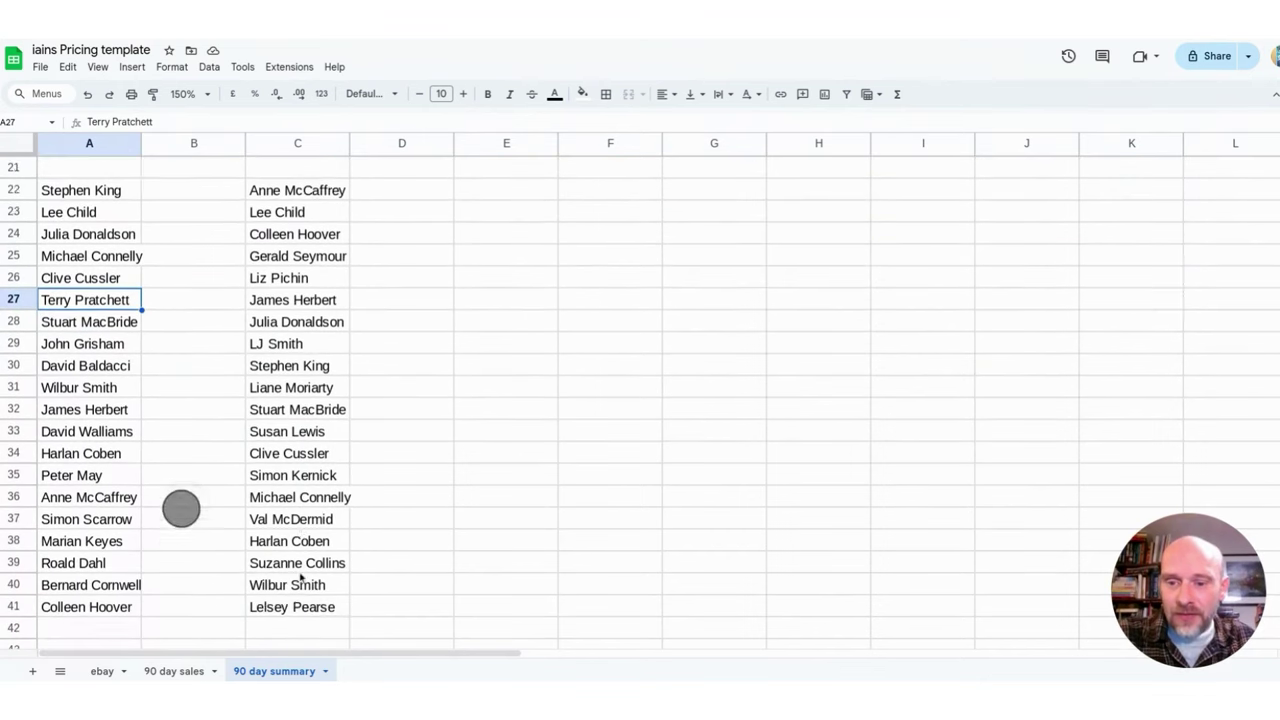
Step: Look up Terry Pratchett on the 90 day sales sheet and check his Total Available and Total Sold figures
click(176, 671)
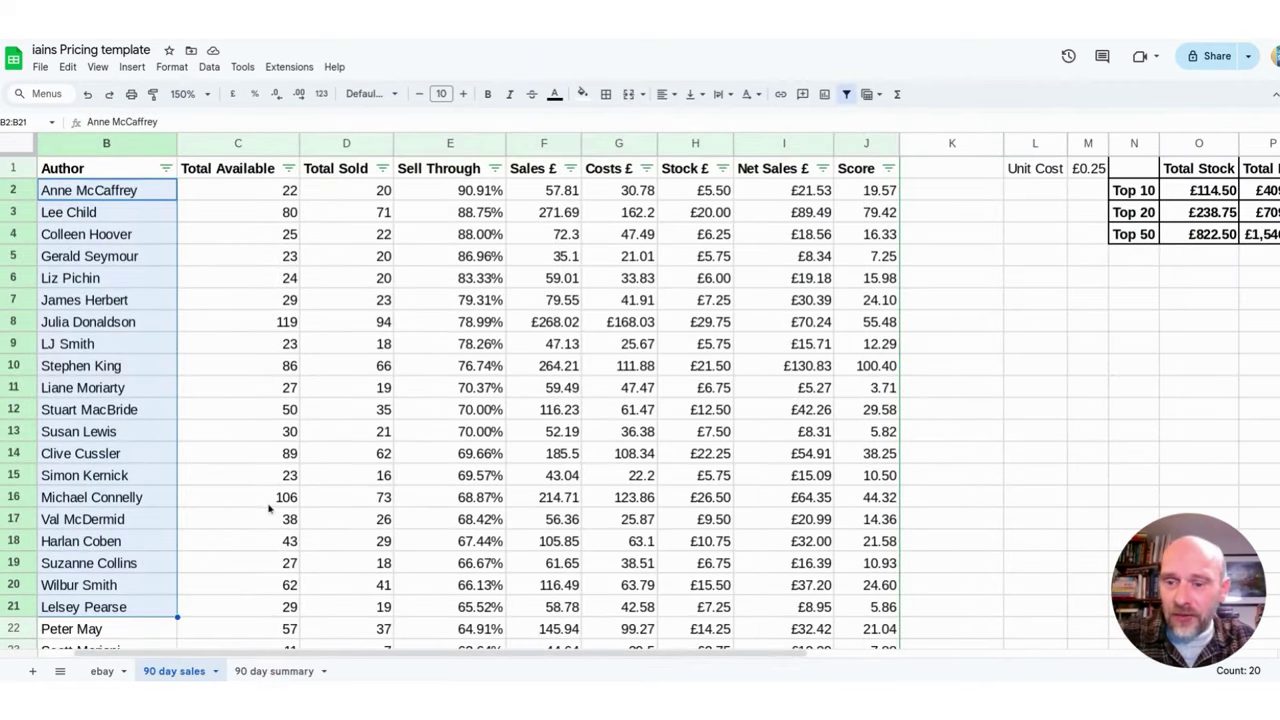
scroll(268, 507, down, 3)
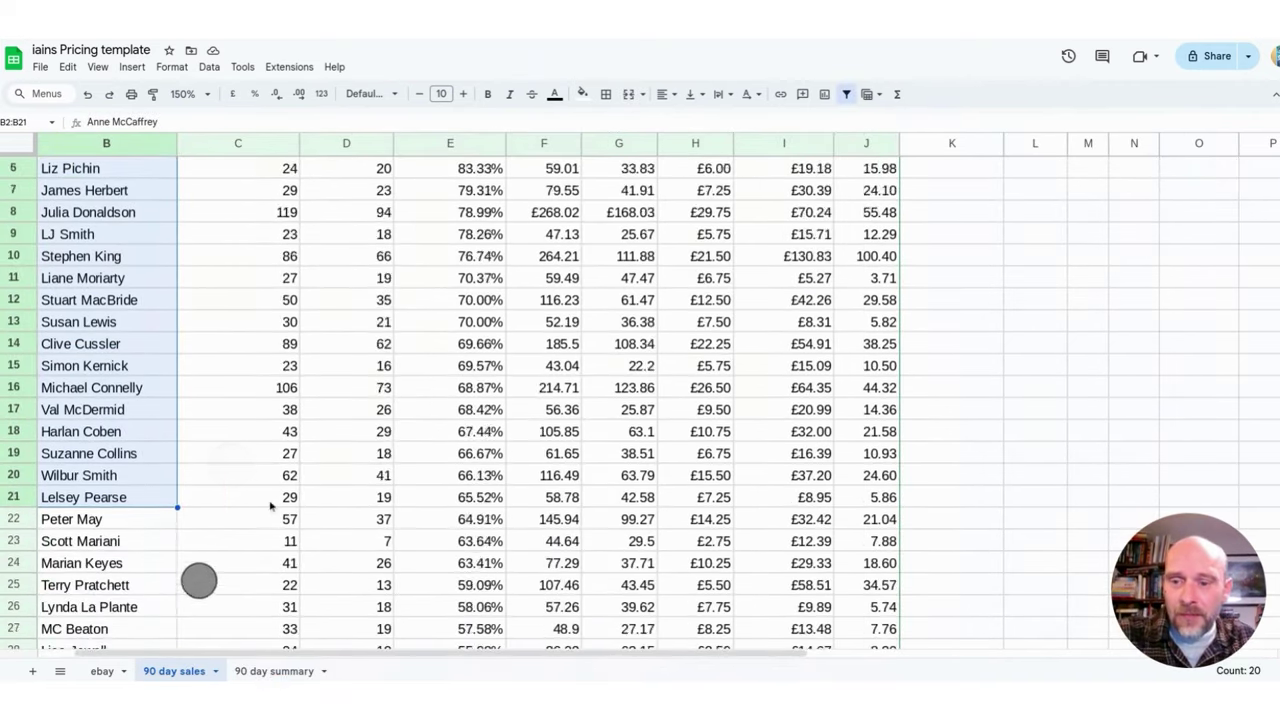
click(171, 541)
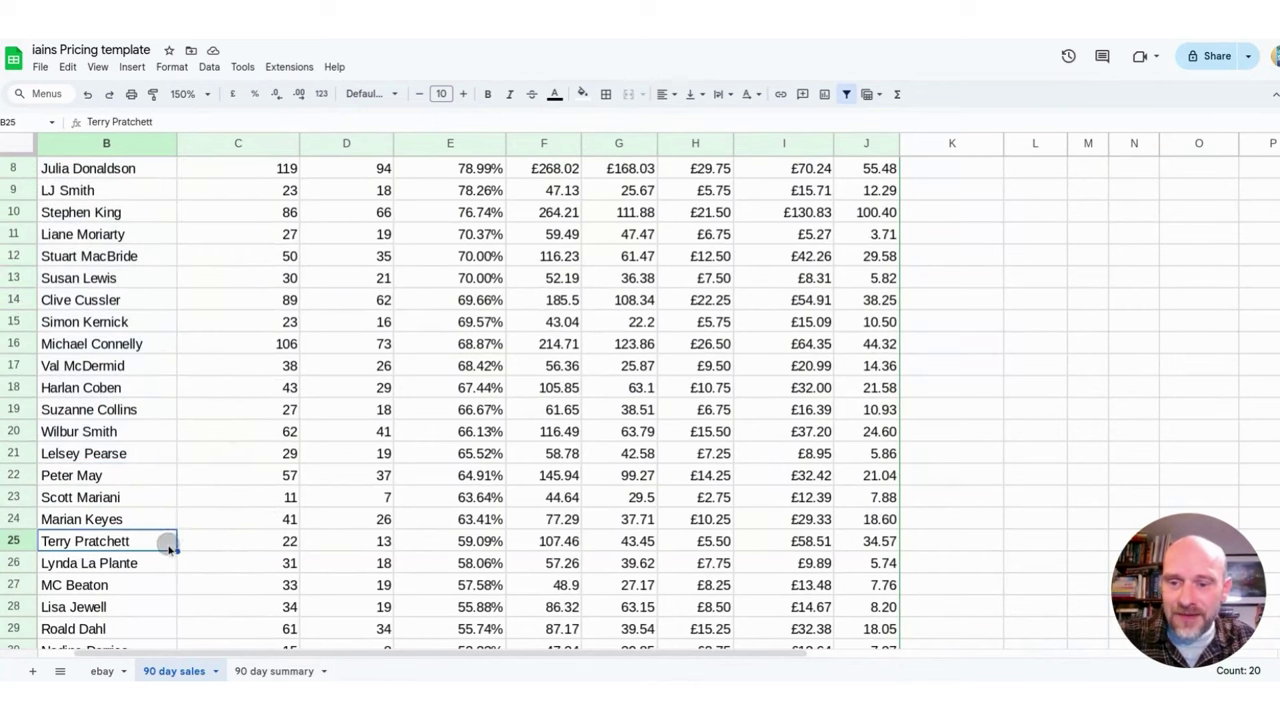
click(241, 546)
click(355, 549)
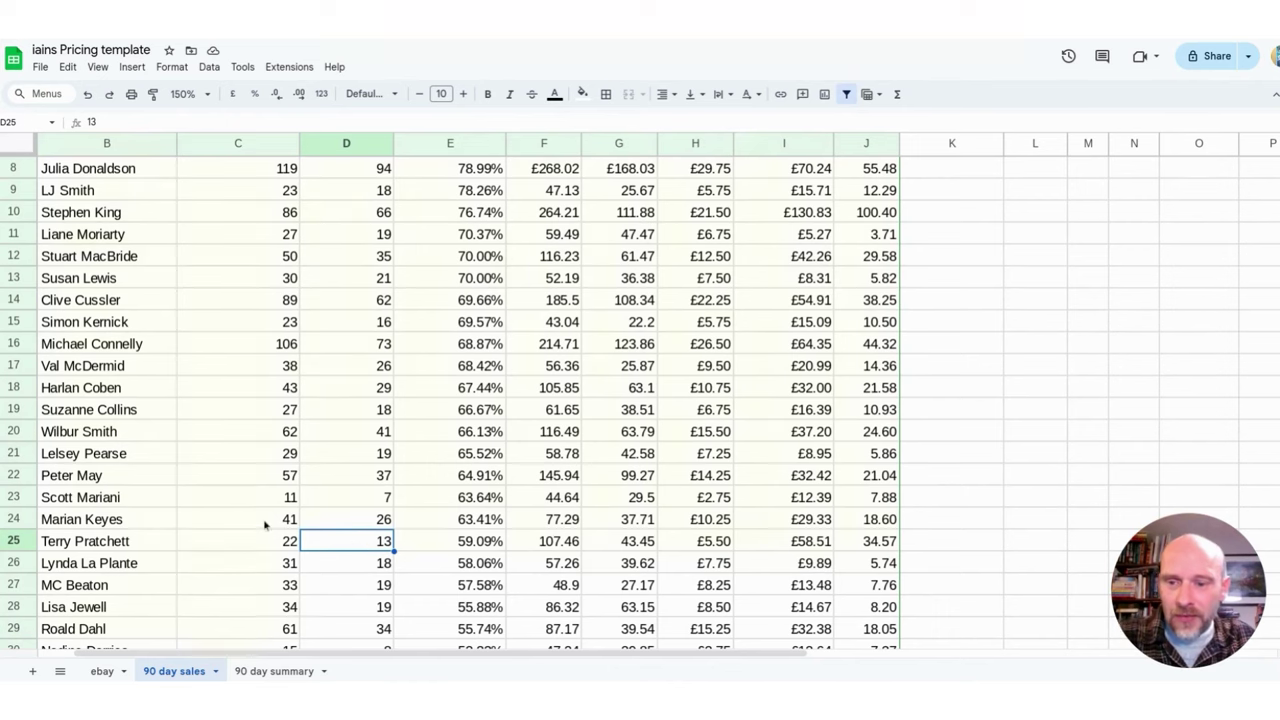
scroll(270, 495, up, 3)
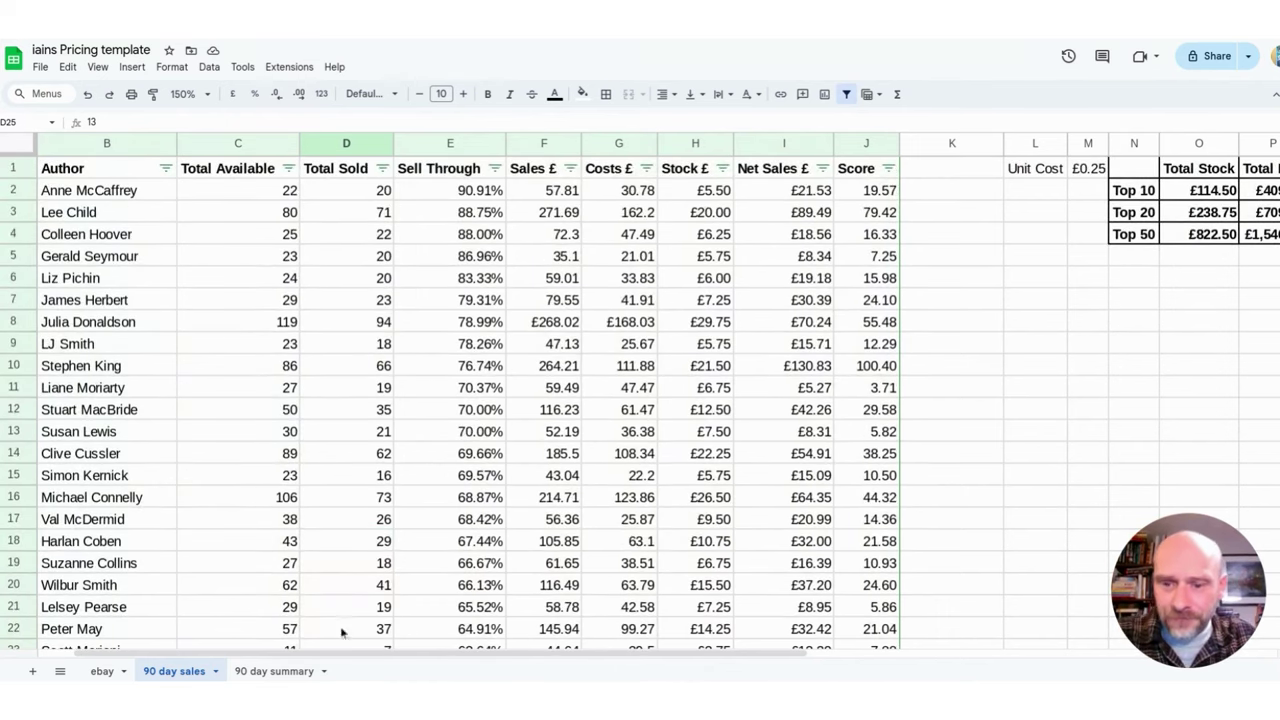
Step: Compare the Top 50 Hourly Rate in the £0.25 per unit Net Sales, Sell Through and Top Score tables on 90 day summary
click(272, 671)
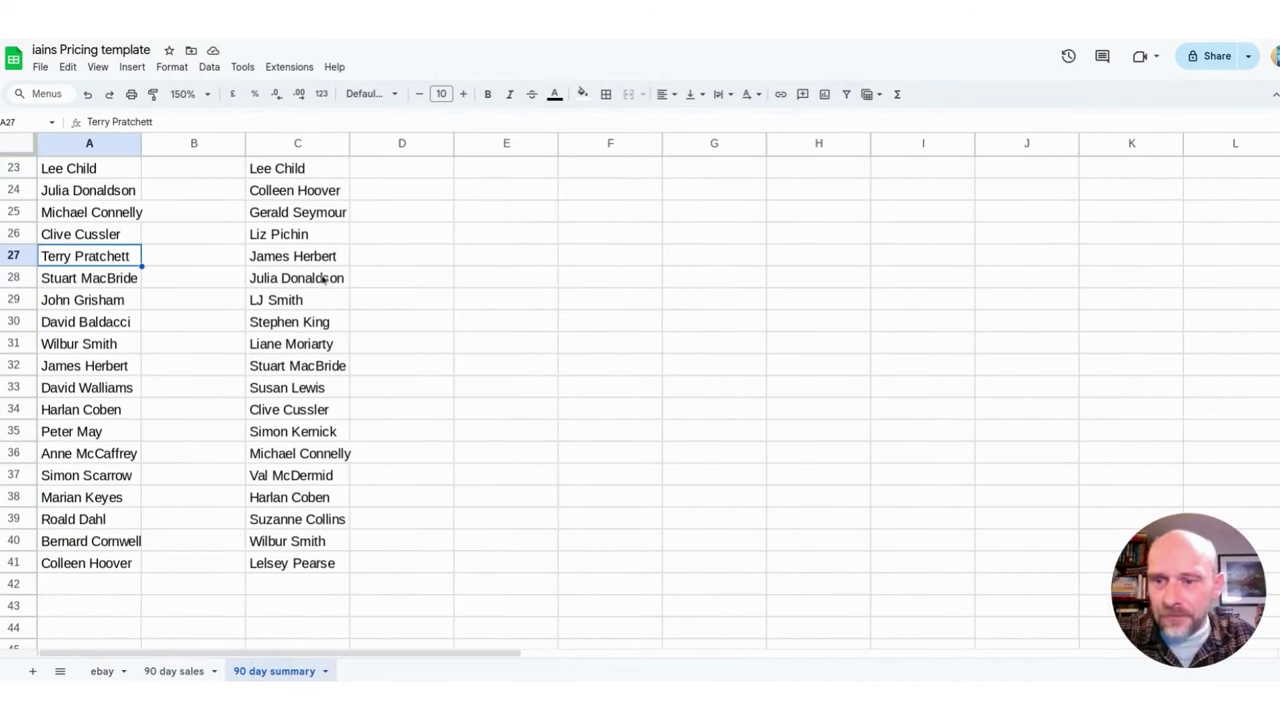
scroll(295, 328, up, 3)
scroll(300, 327, up, 3)
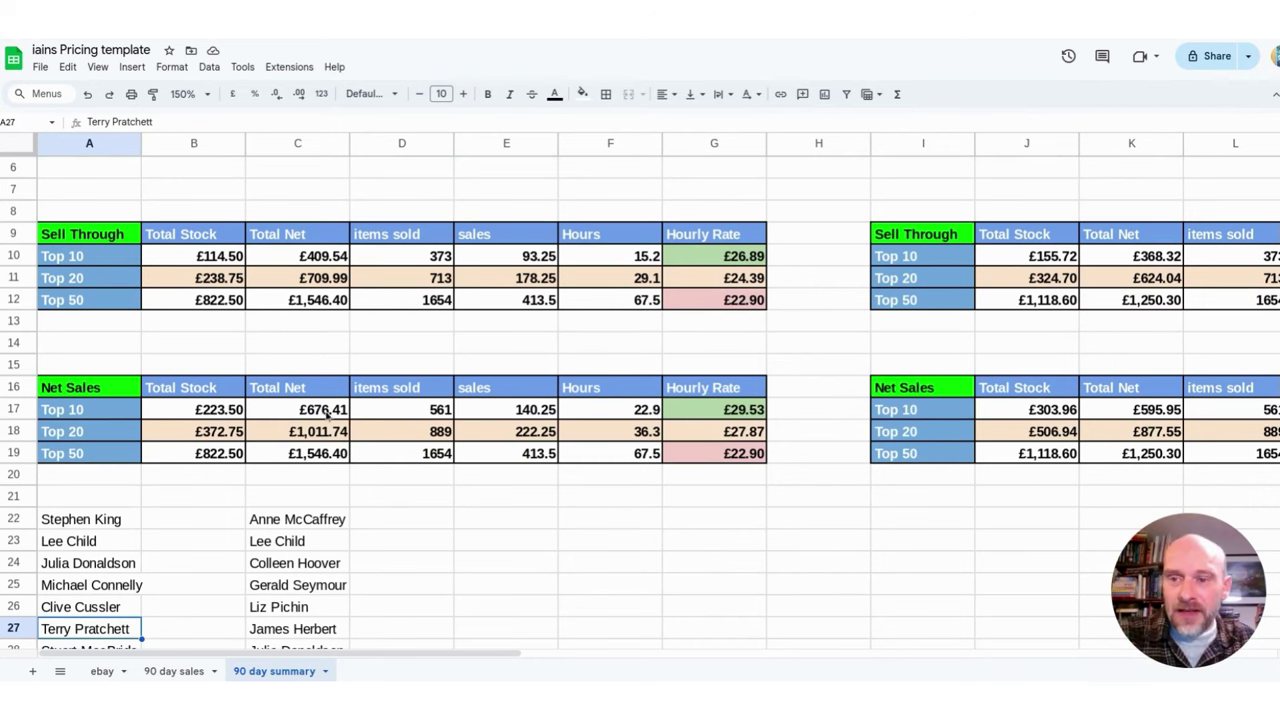
scroll(325, 415, up, 3)
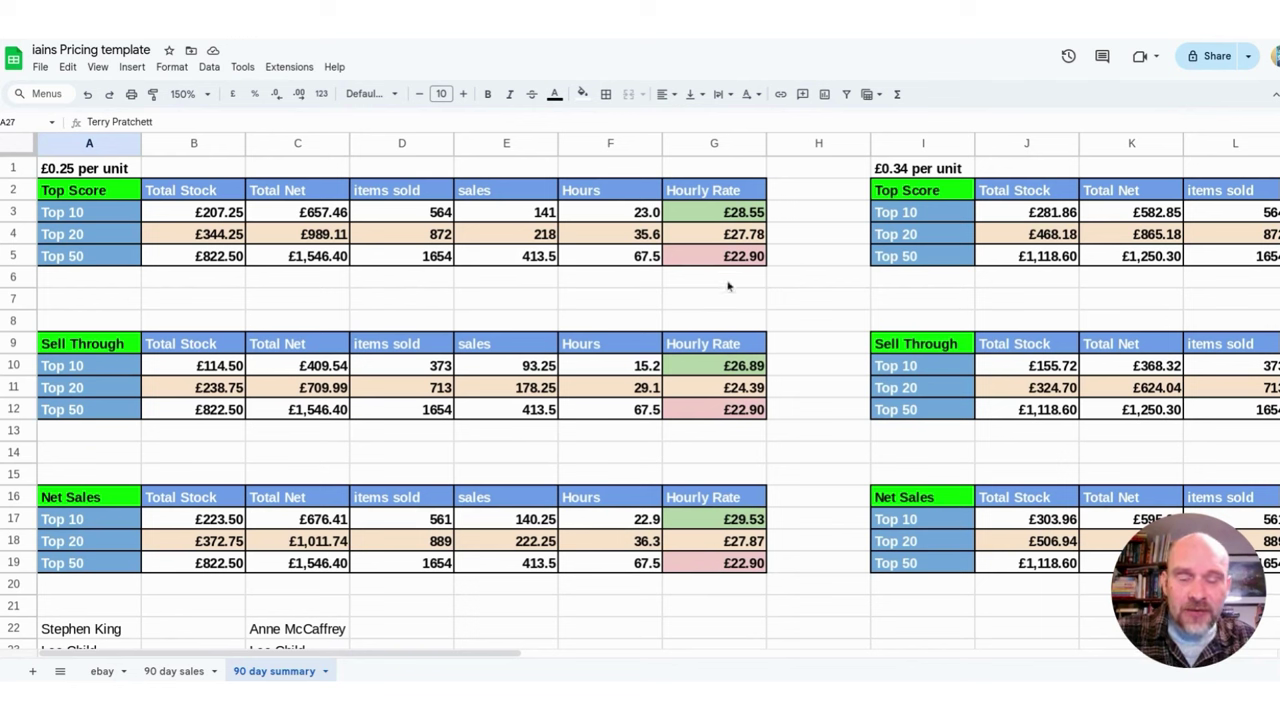
click(731, 566)
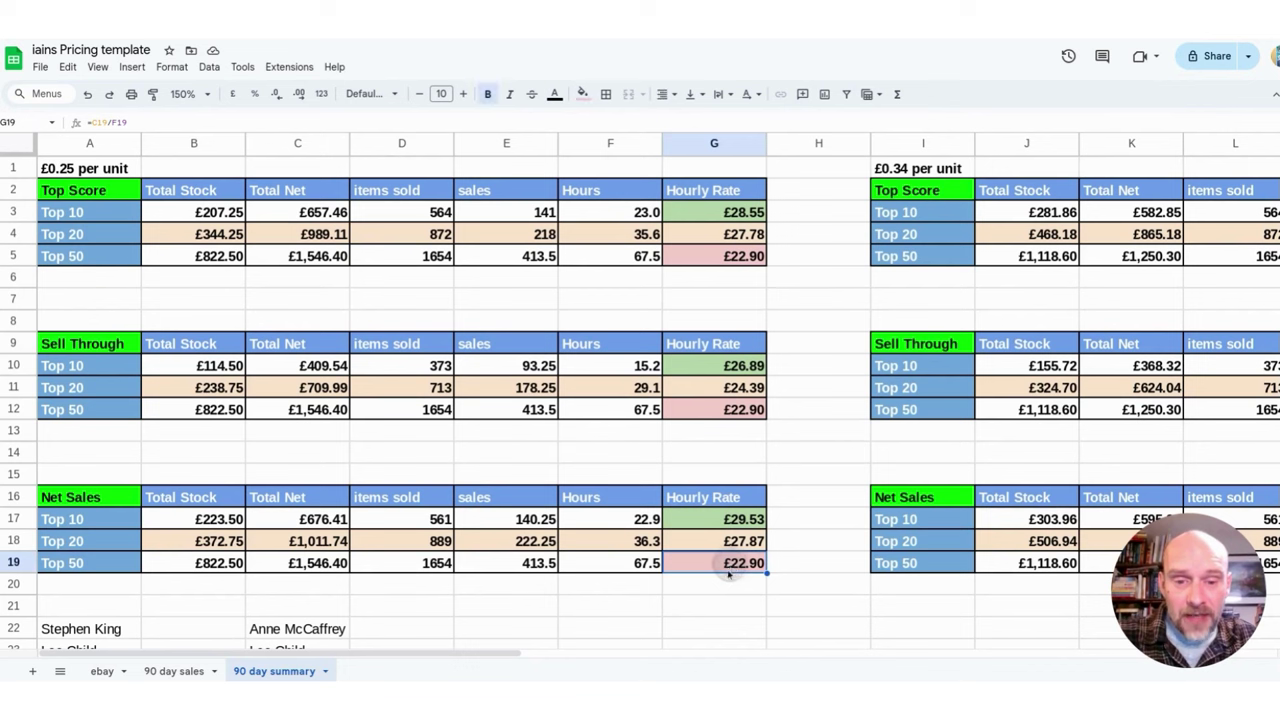
click(708, 410)
click(712, 258)
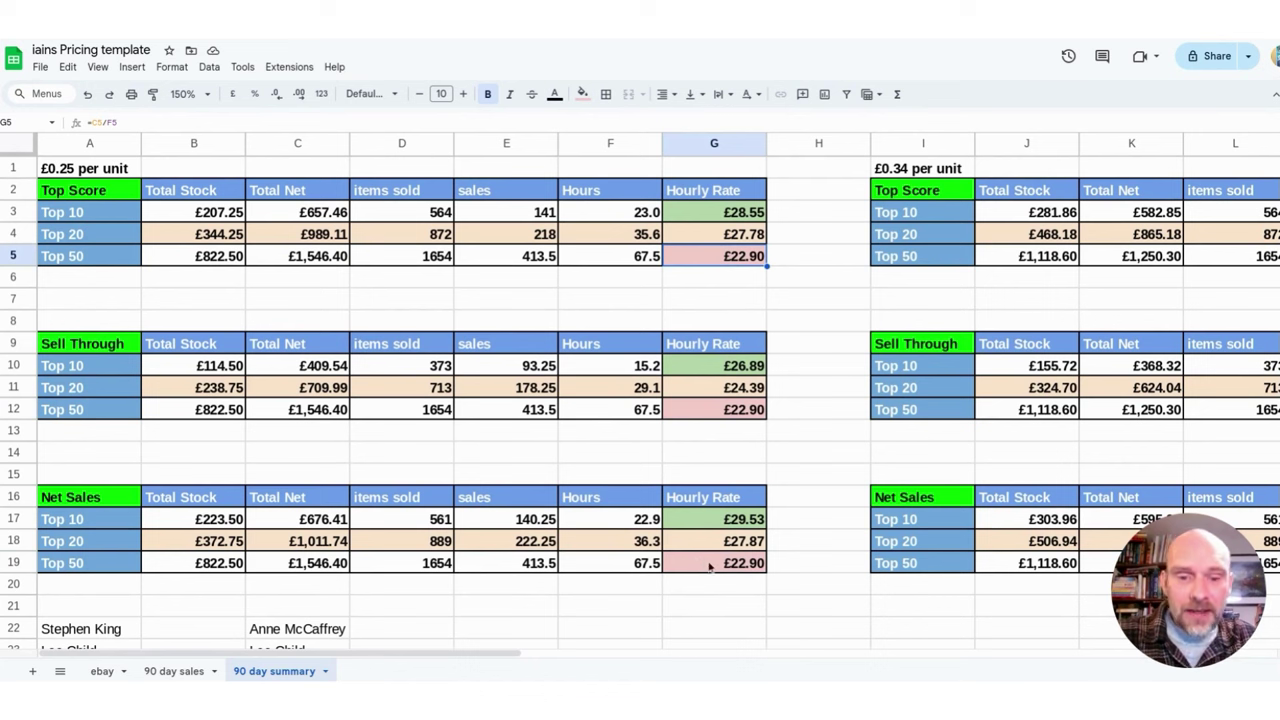
Step: Compare the Top 10 Hourly Rate across the £0.25 per unit Top Score, Sell Through and Net Sales tables
click(735, 212)
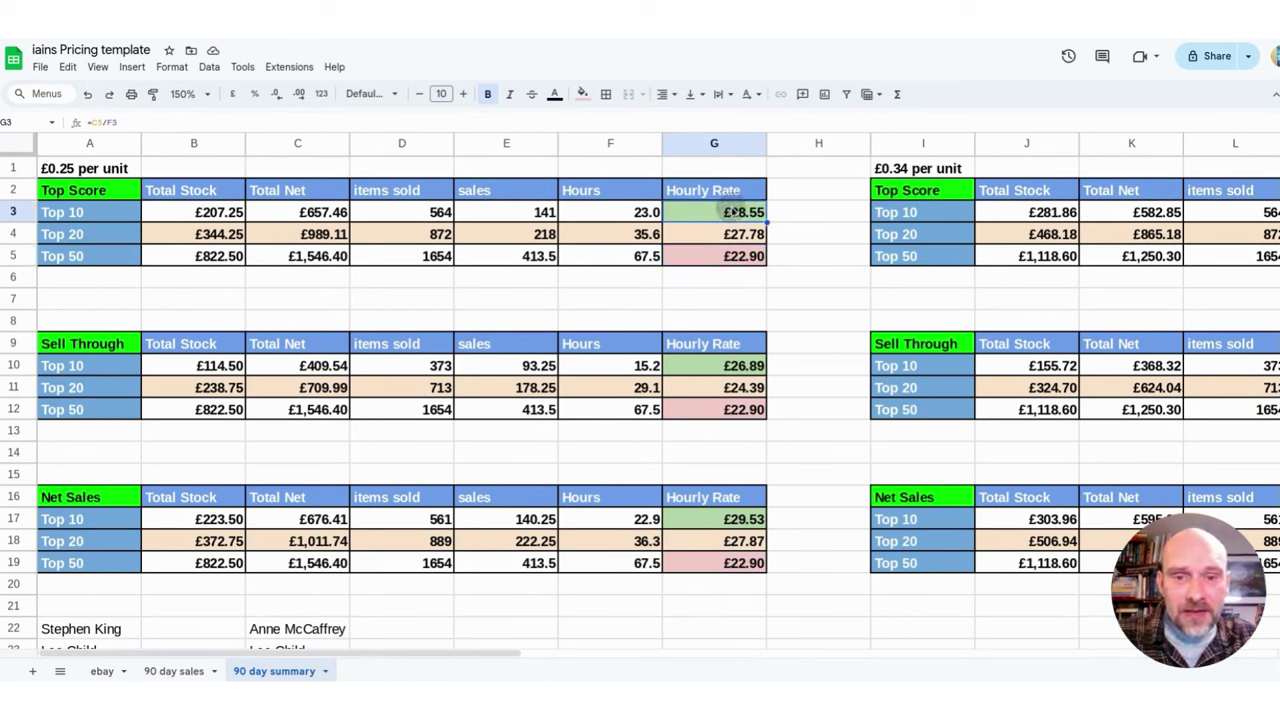
click(745, 368)
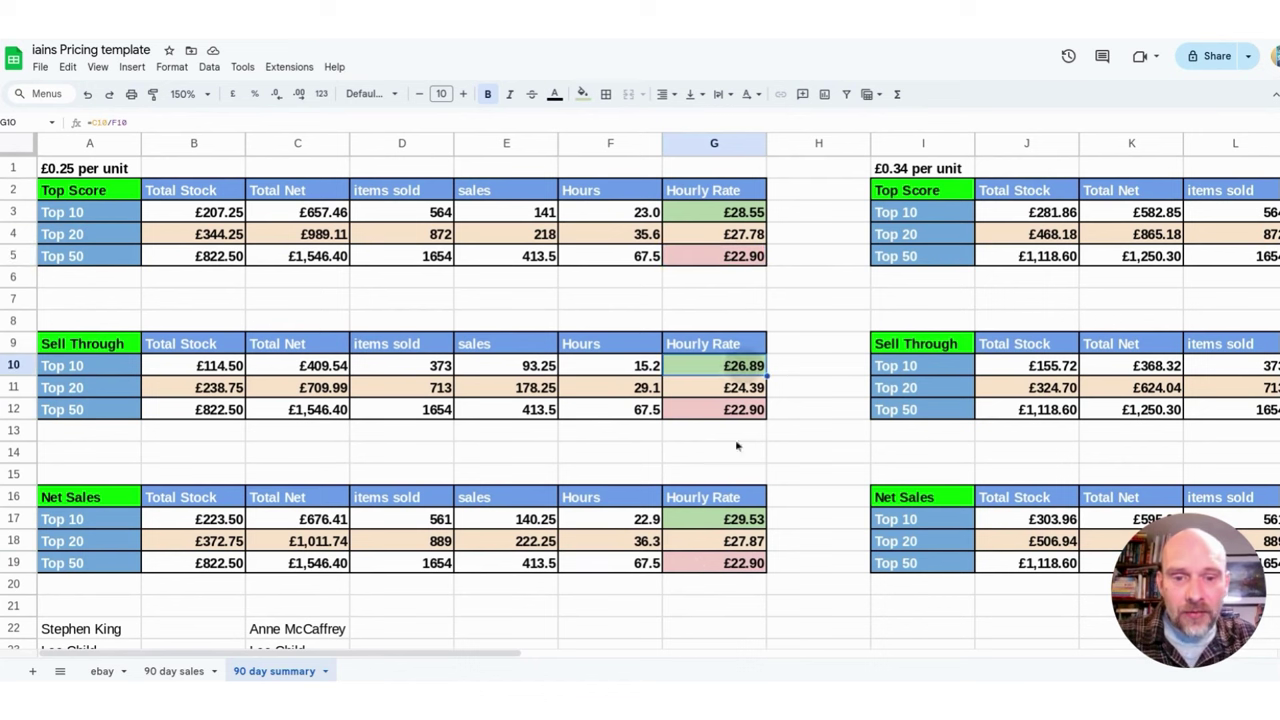
click(729, 527)
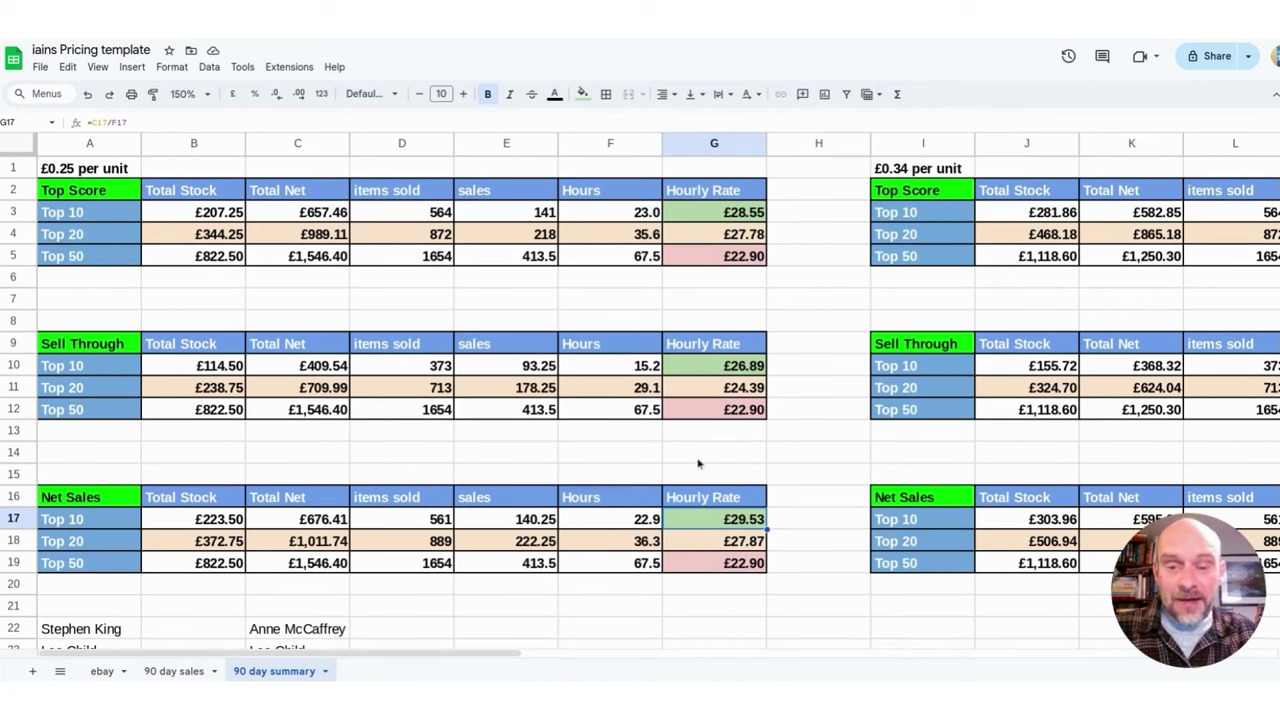
Step: Compare the Top 10, Top 20 and Top 50 Hourly Rates in the £0.34 per unit Top Score table and check the Top 50 Hours
scroll(698, 453, right, 6)
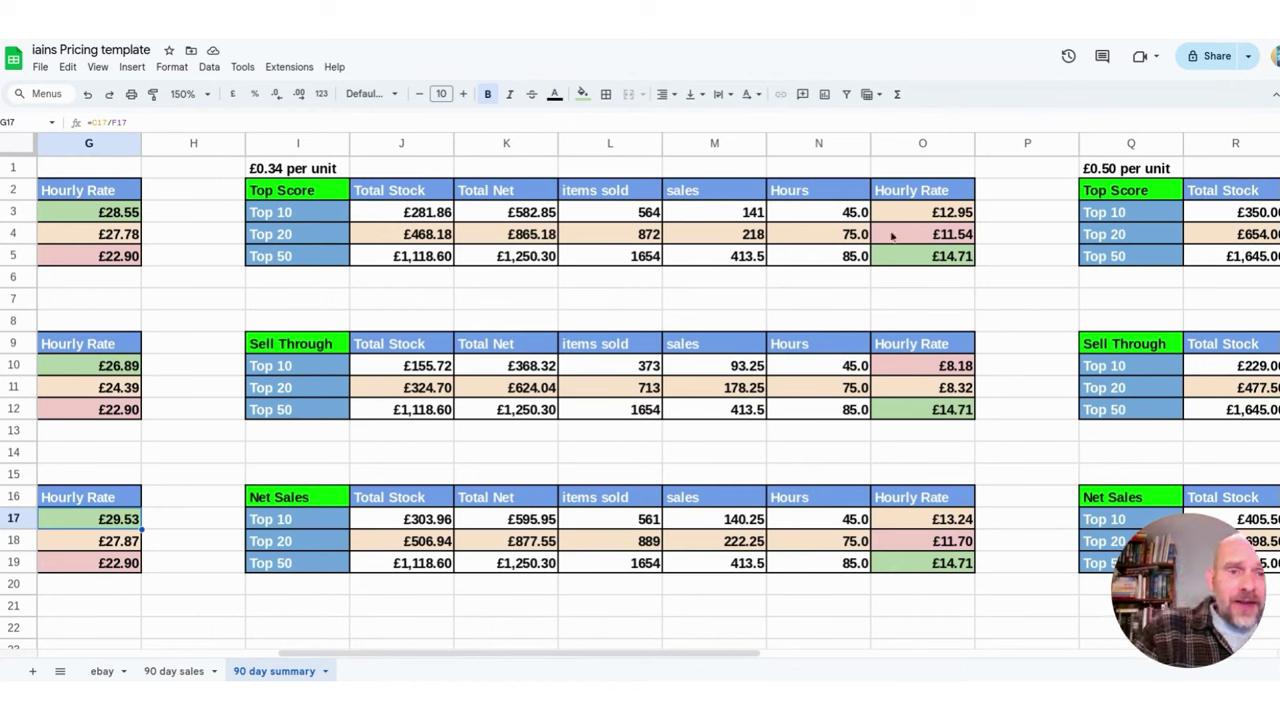
click(956, 214)
click(955, 238)
click(955, 258)
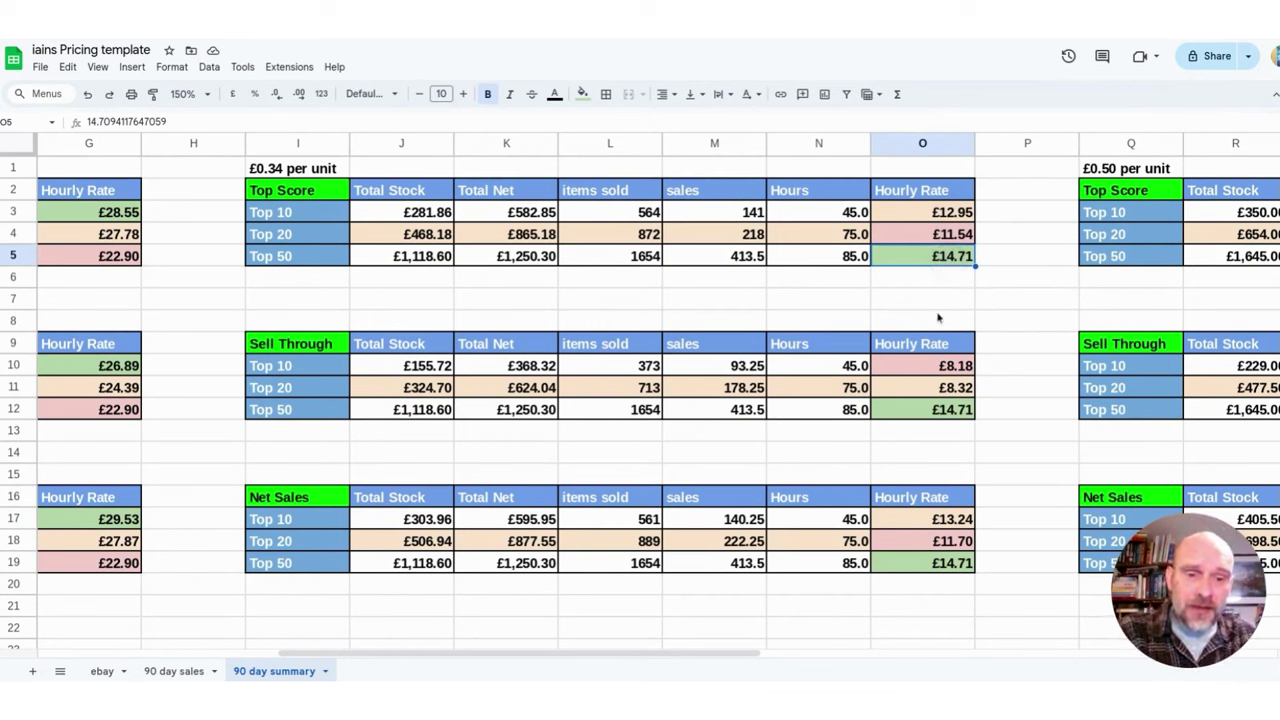
click(925, 208)
click(918, 236)
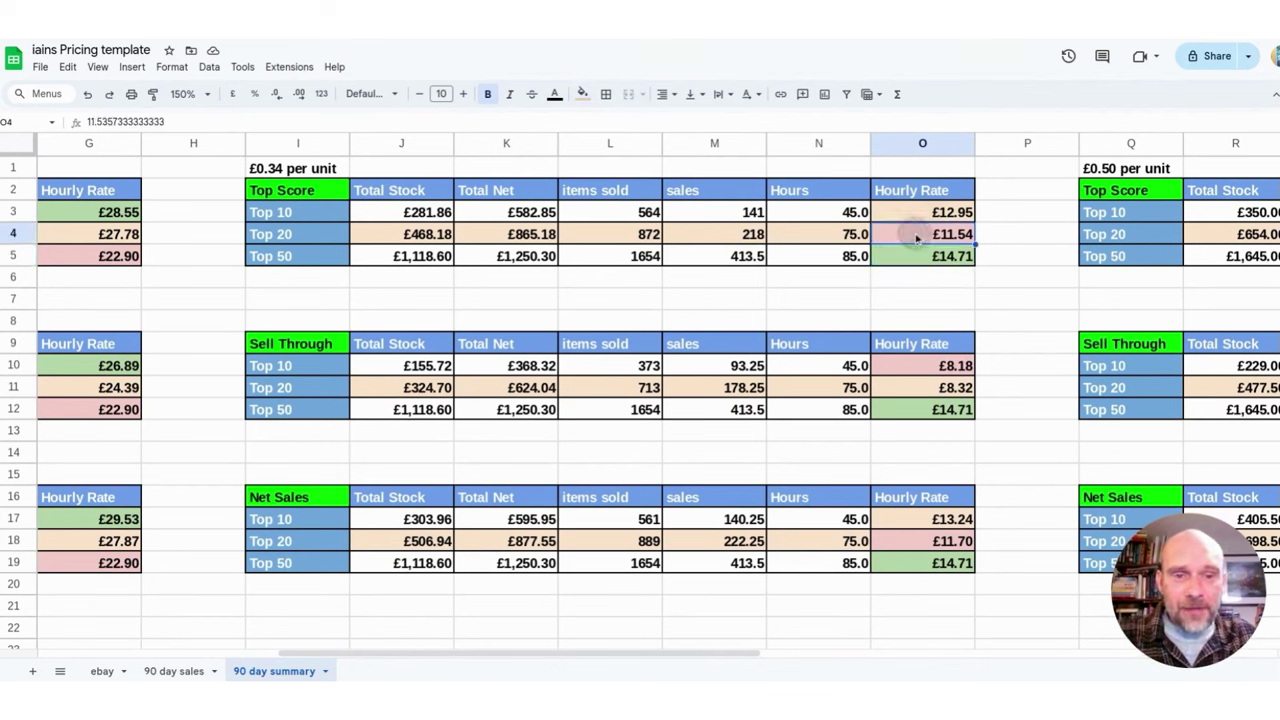
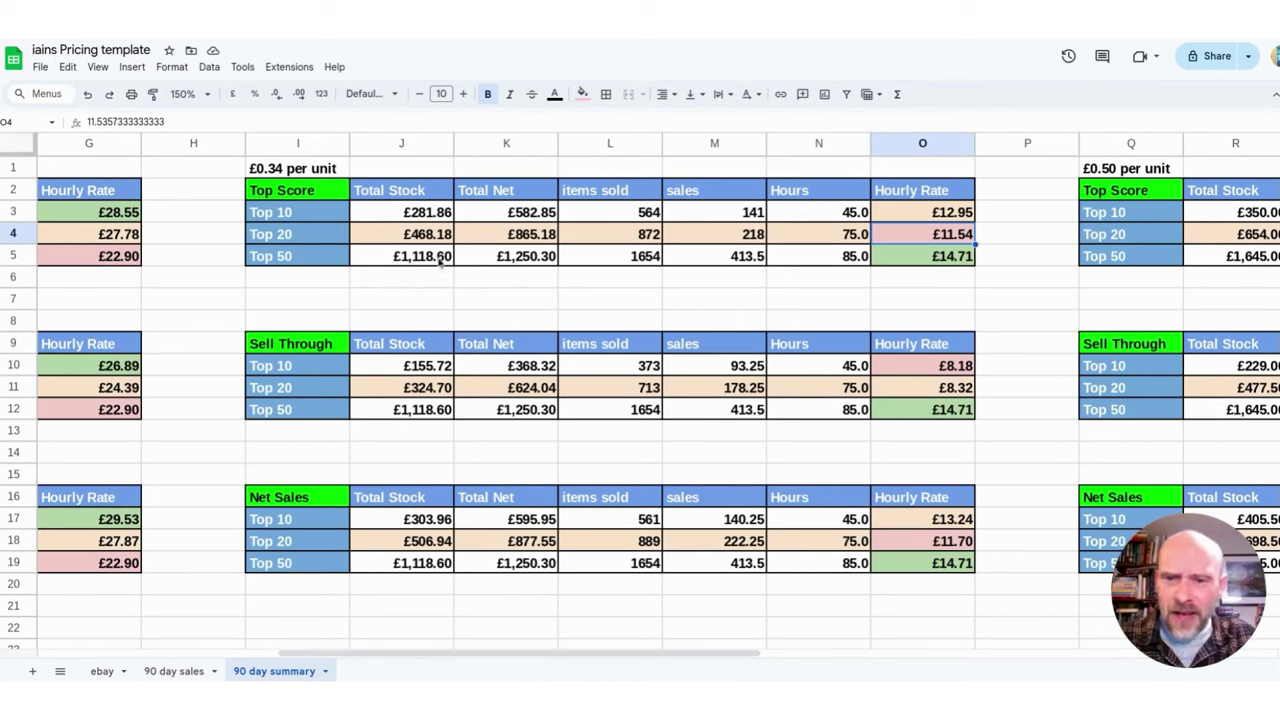
click(934, 262)
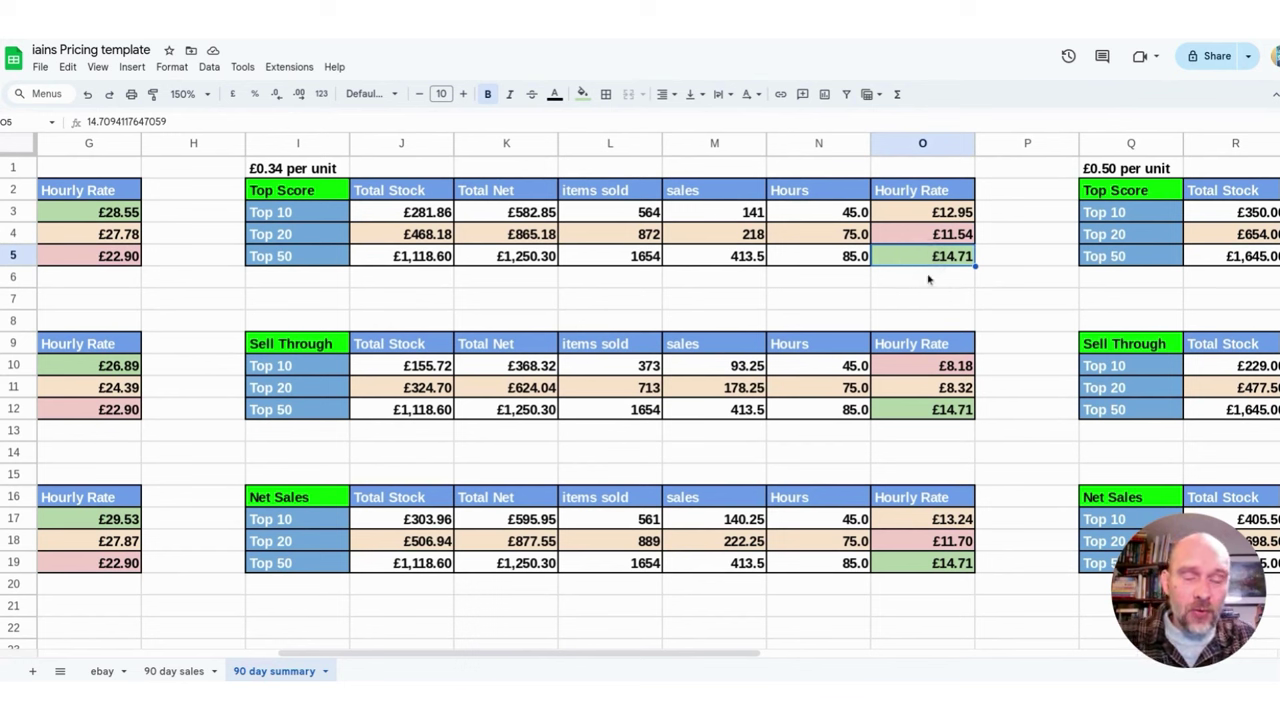
click(815, 257)
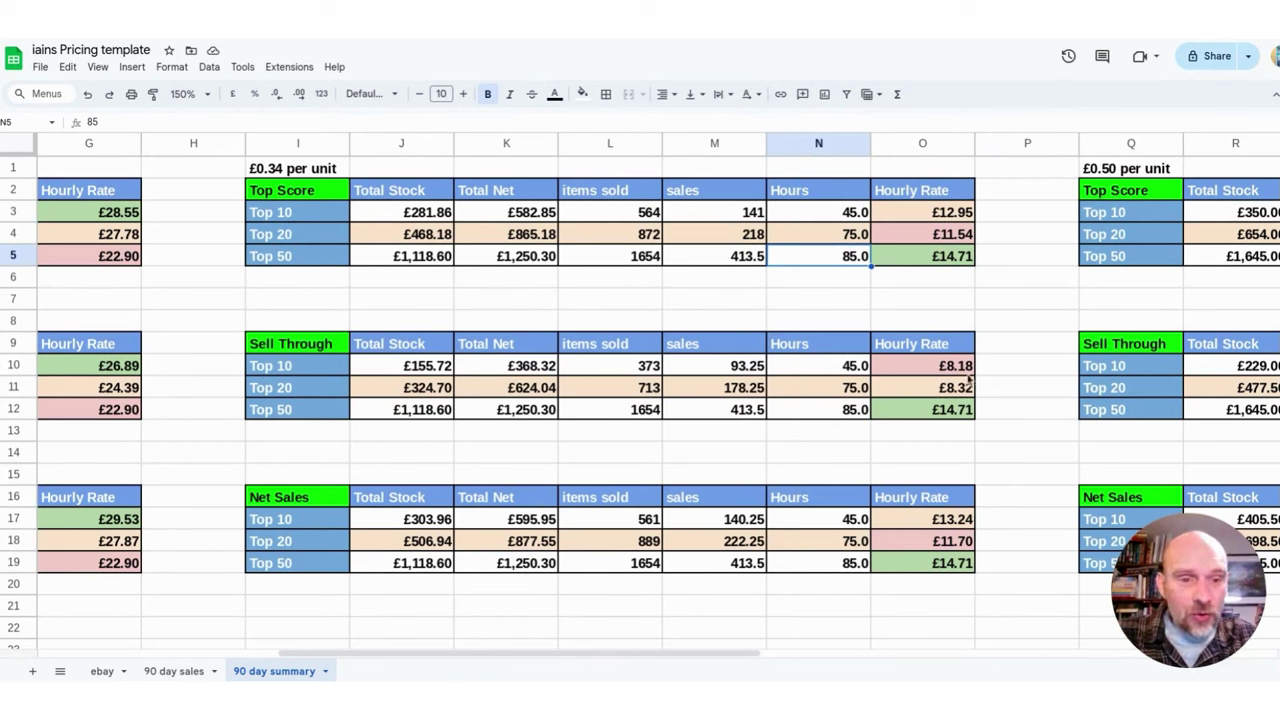
Step: Check the £0.34 per unit Sell Through Hourly Rates for Top 10 and Top 20, and compare Top 10 Hours in Net Sales and Top Score
drag(966, 368, 963, 388)
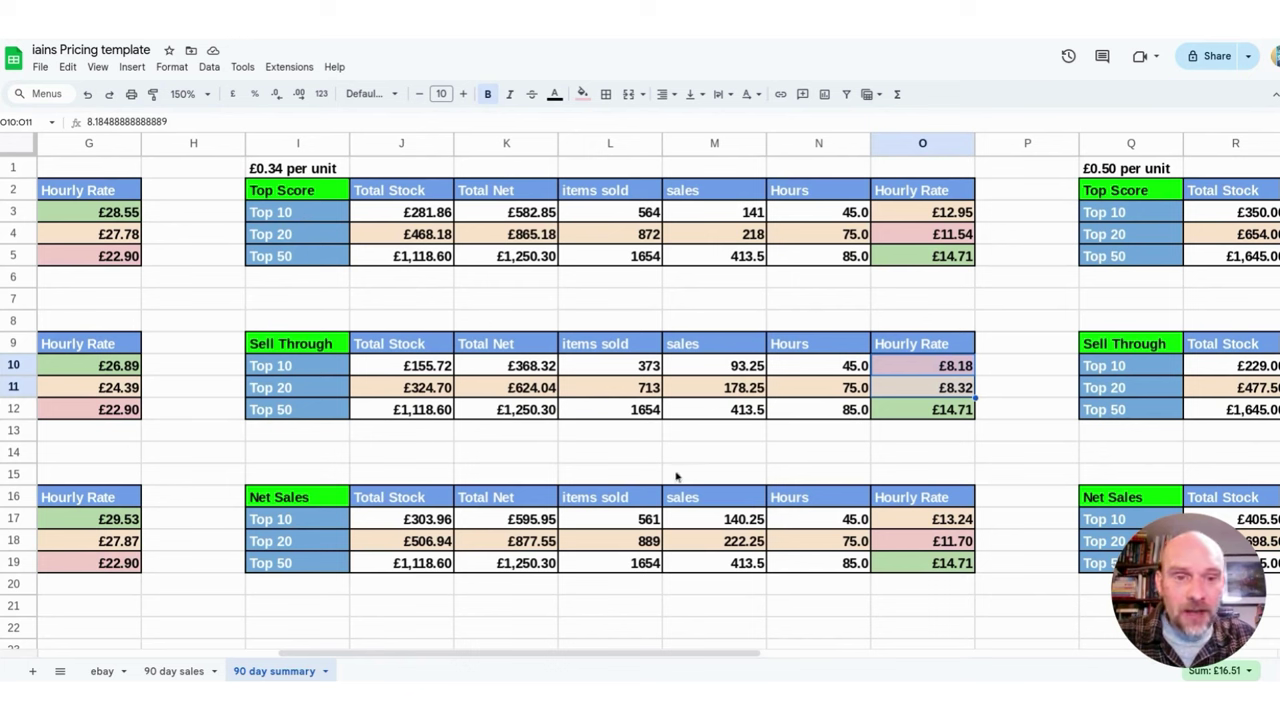
click(421, 525)
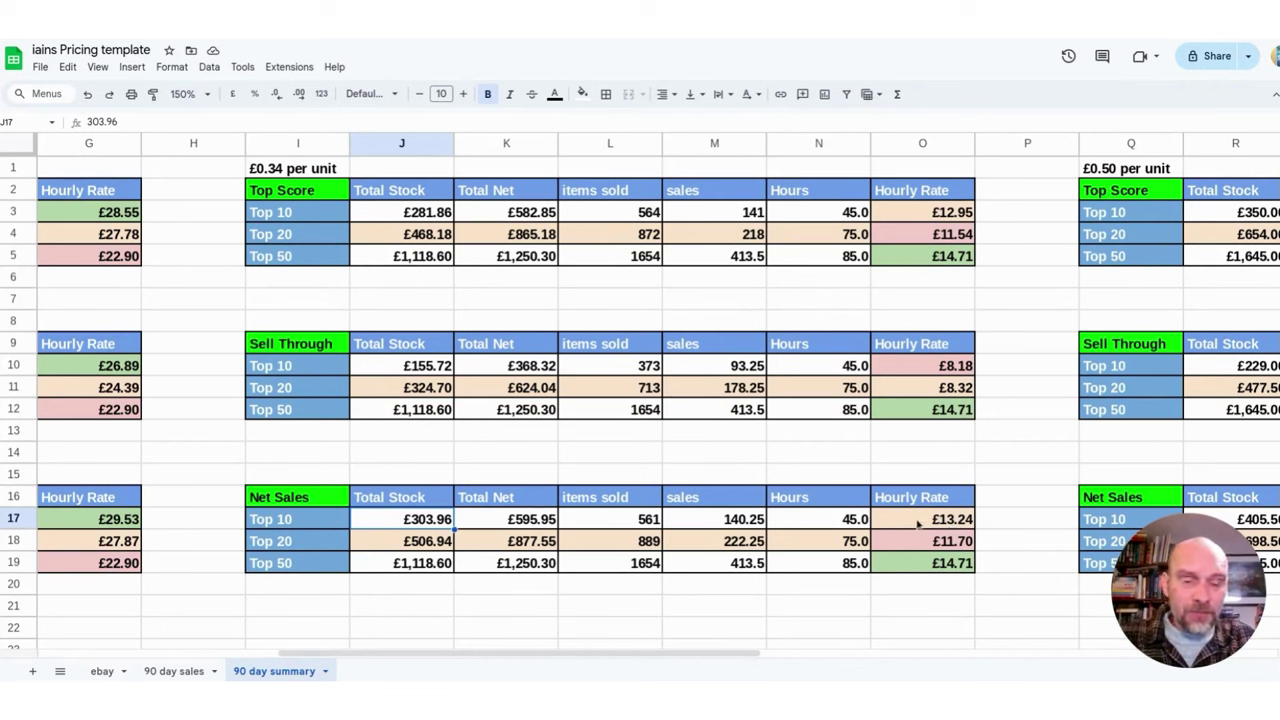
click(837, 524)
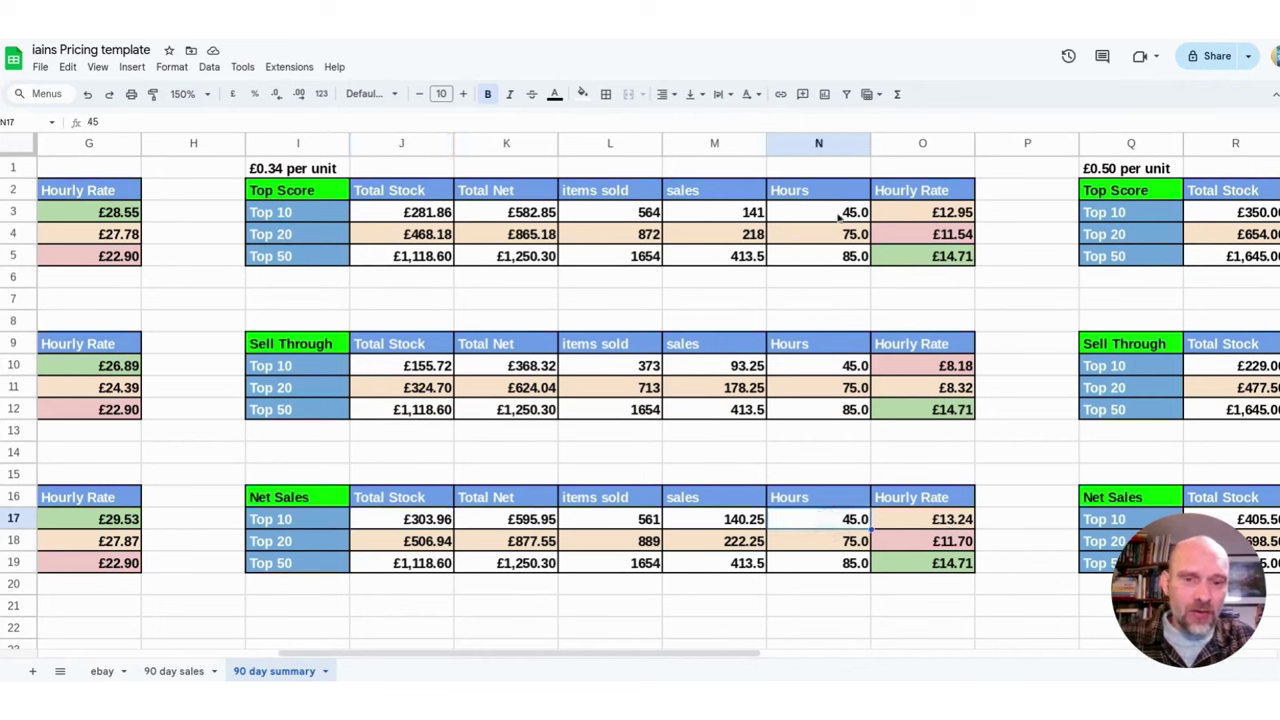
click(840, 219)
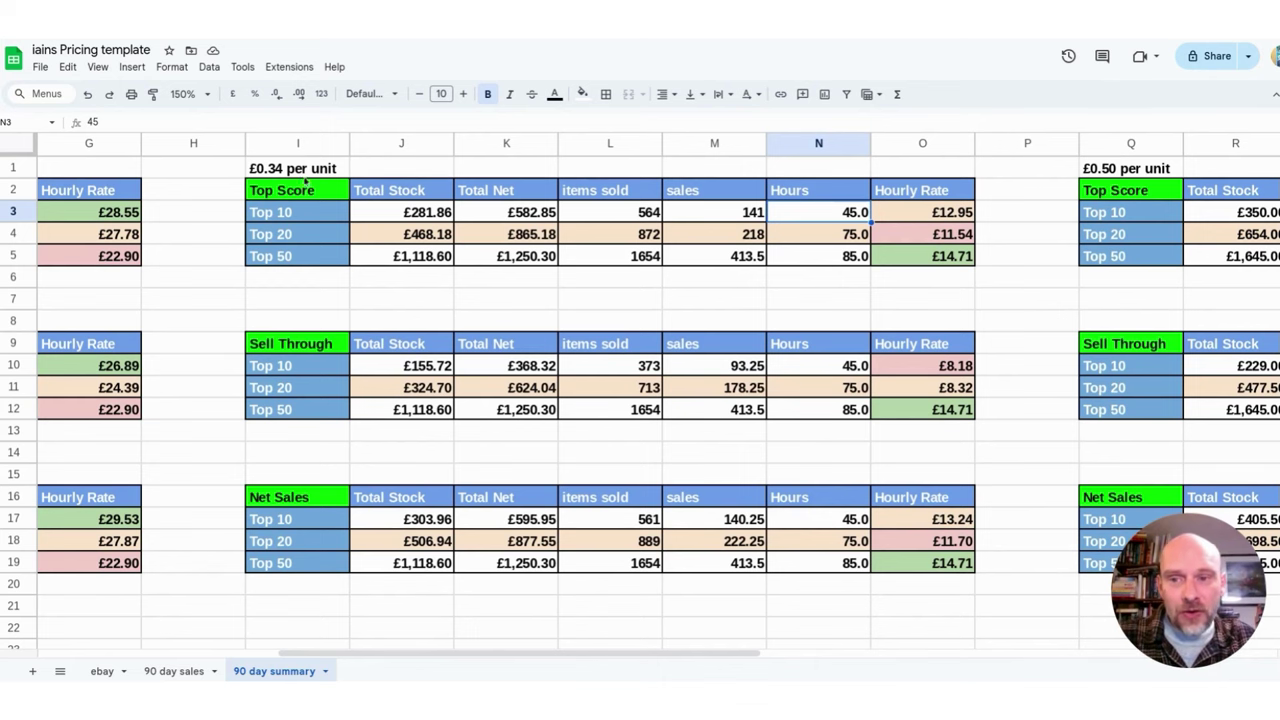
Step: Review Total Stock, Total Net, Hours and Hourly Rate in the Top 50 row of the £0.50 per unit Top Score table
drag(705, 656, 990, 660)
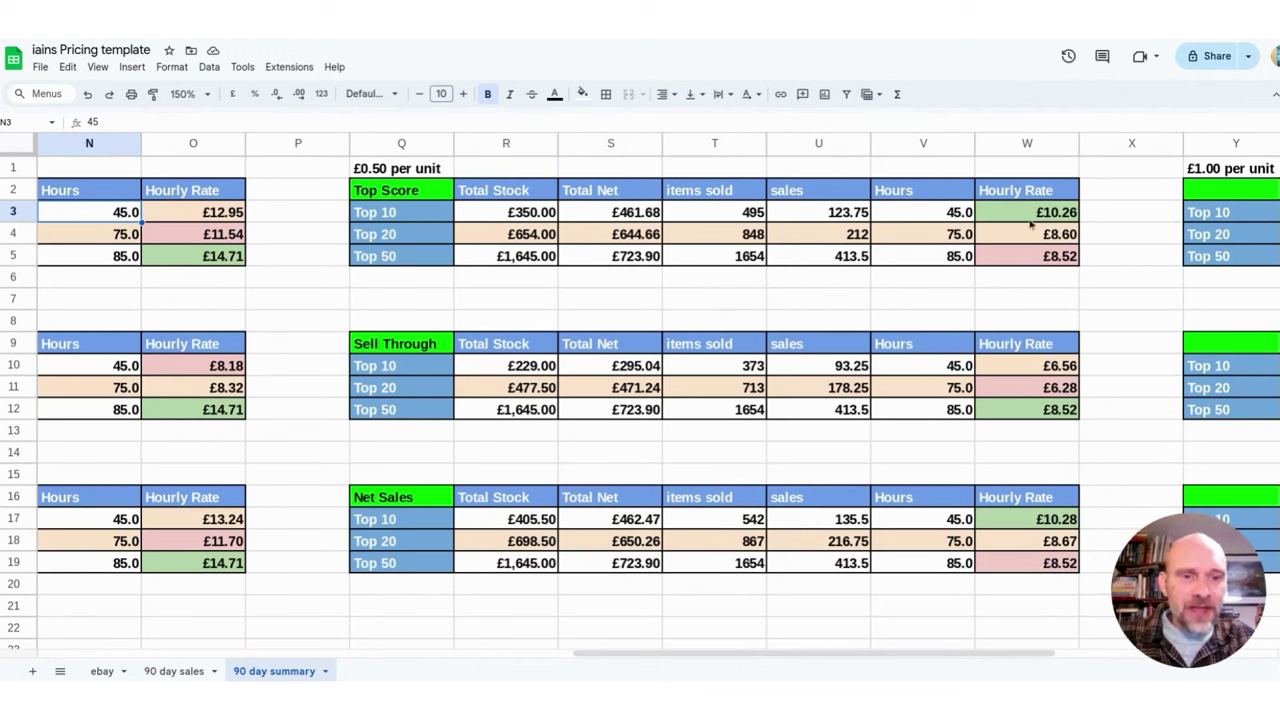
click(398, 170)
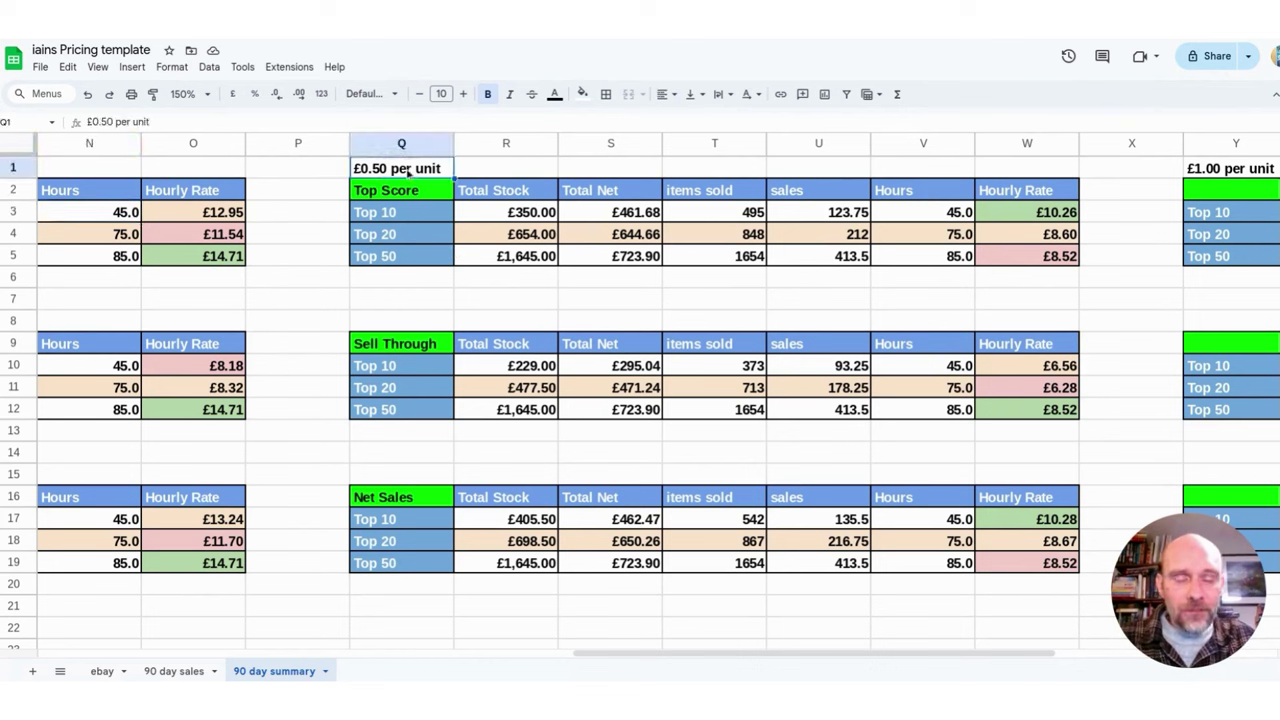
click(421, 264)
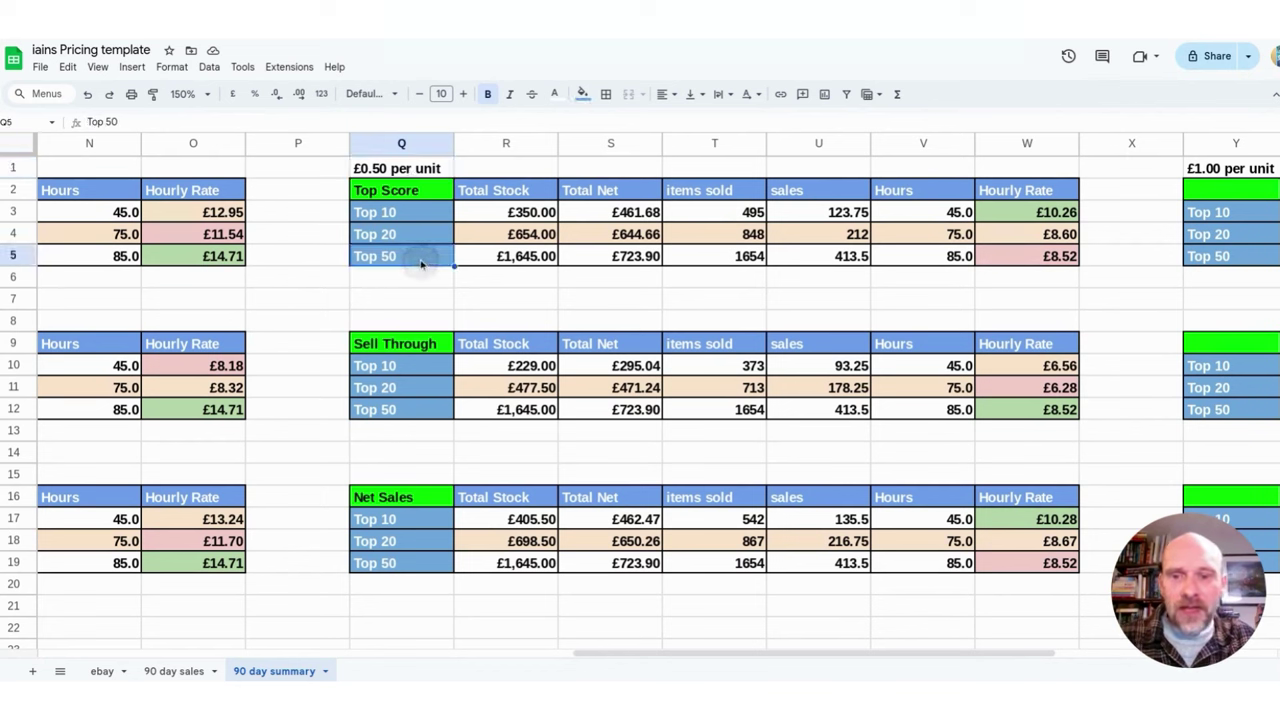
click(538, 262)
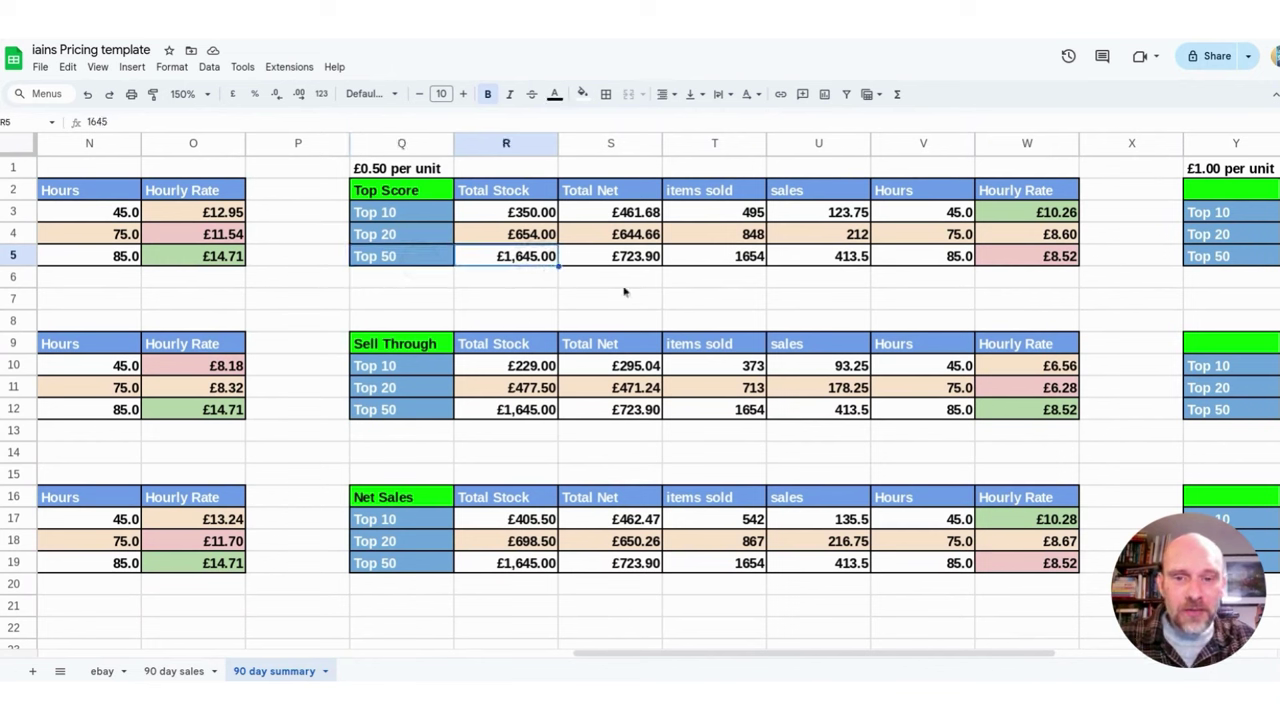
click(635, 255)
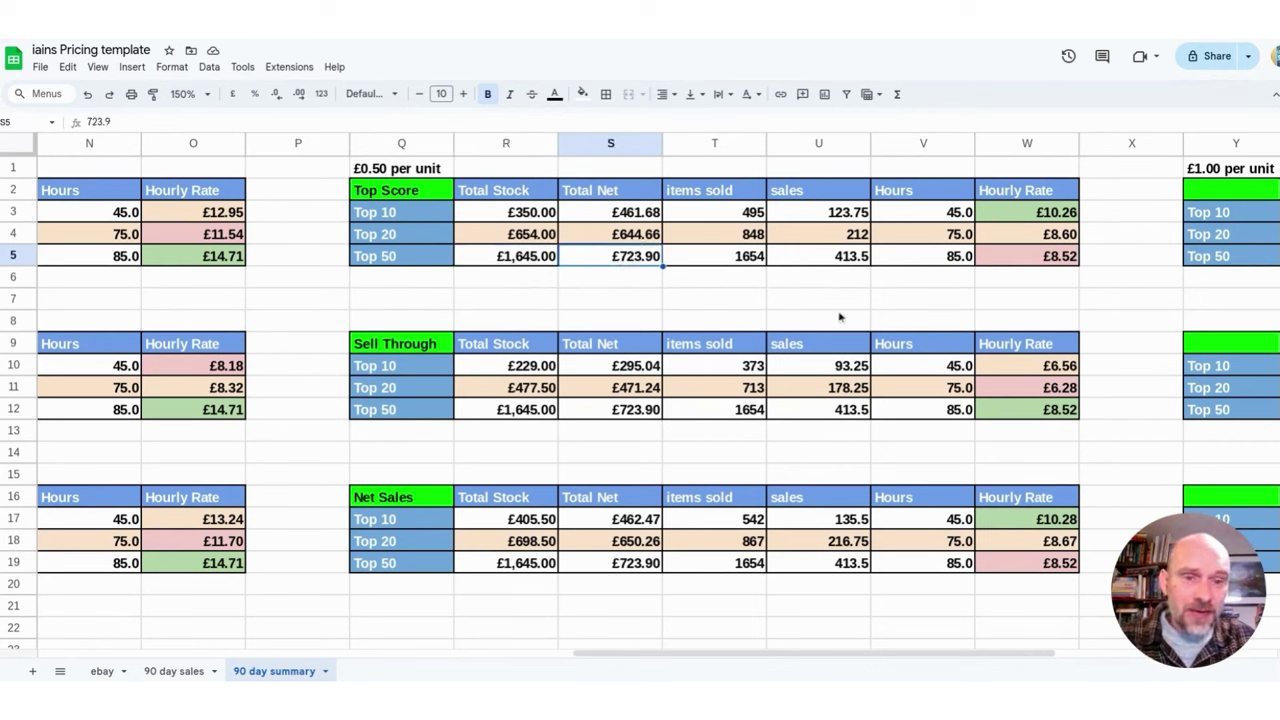
click(950, 257)
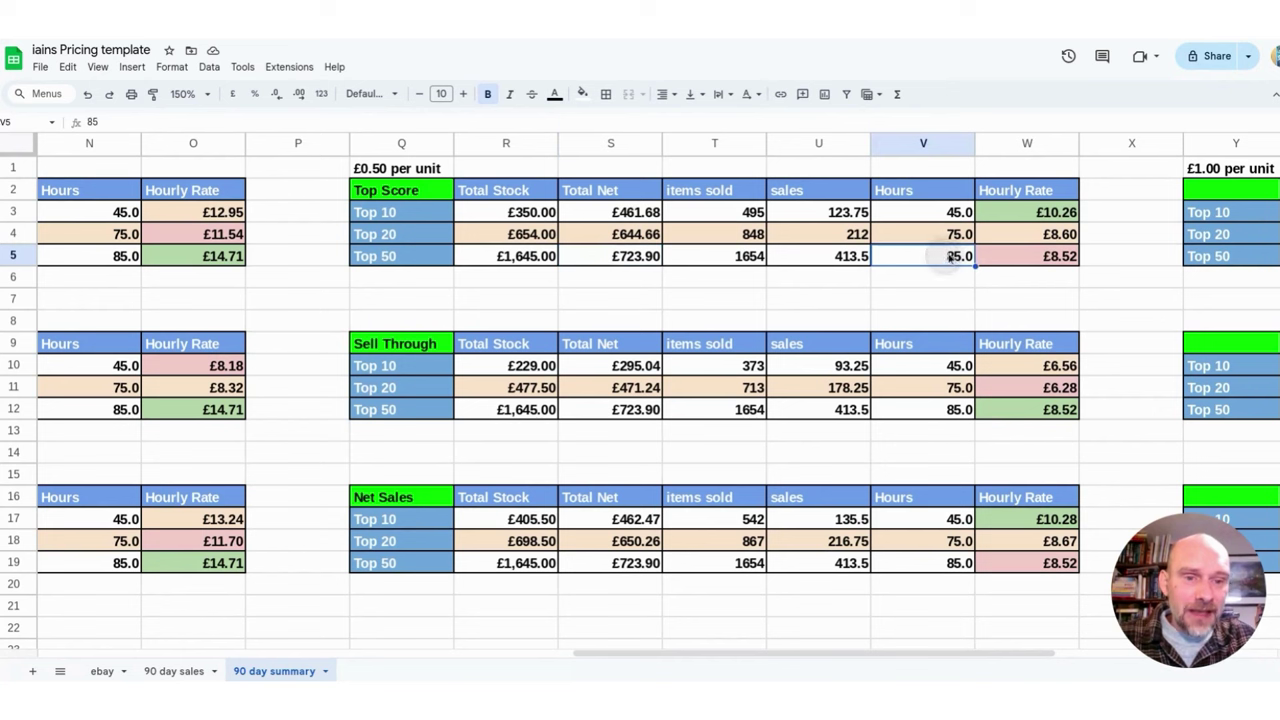
click(1048, 264)
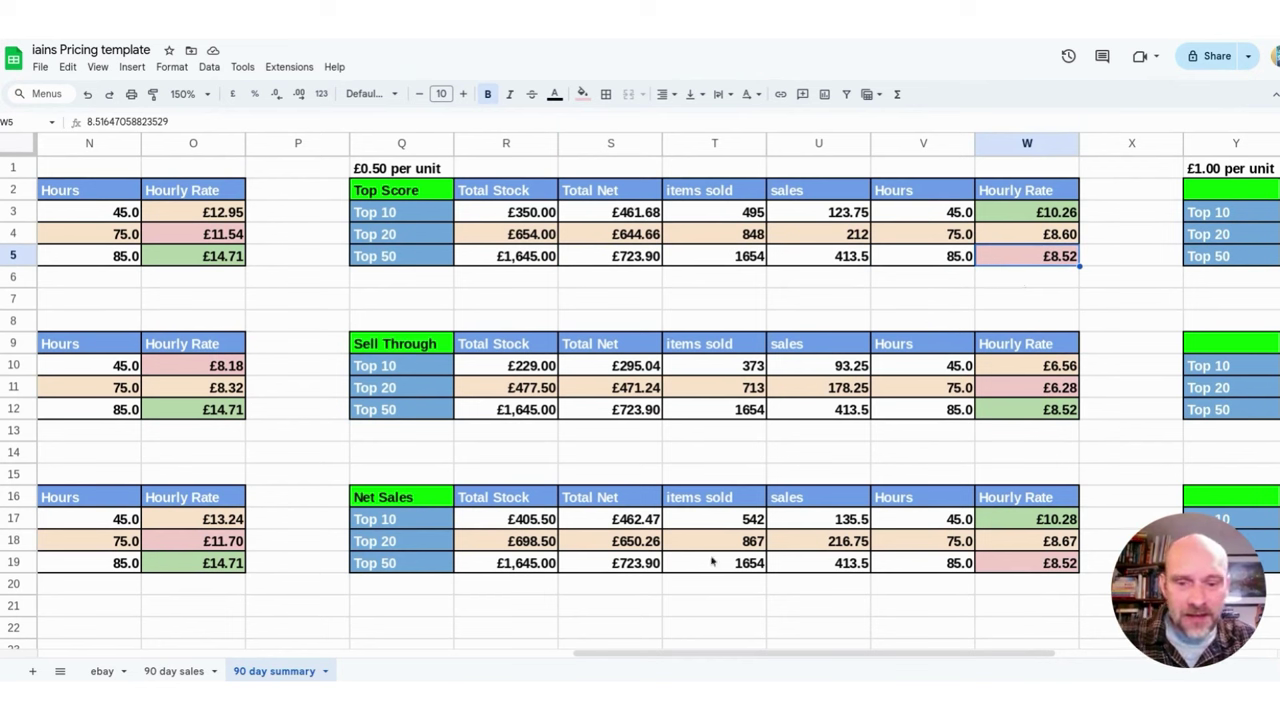
Step: Compare the £1.00 per unit summary tables with the £0.50 per unit tables
drag(707, 660, 938, 653)
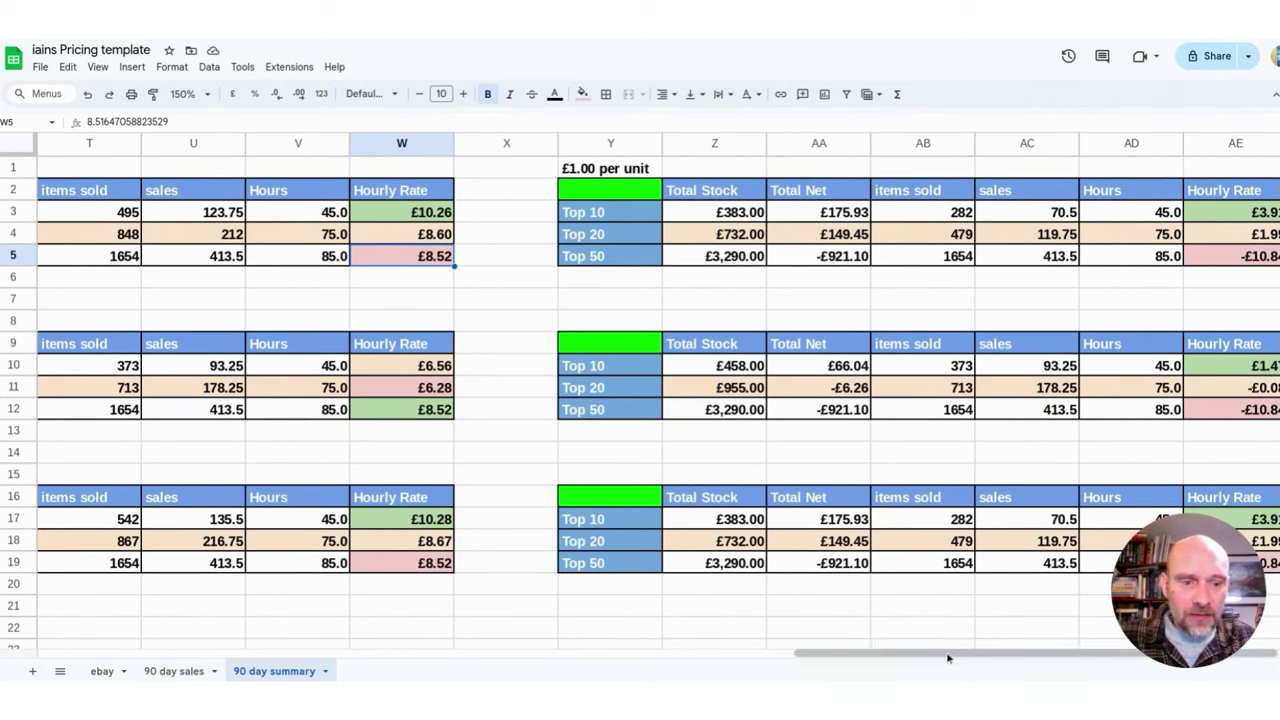
click(1234, 168)
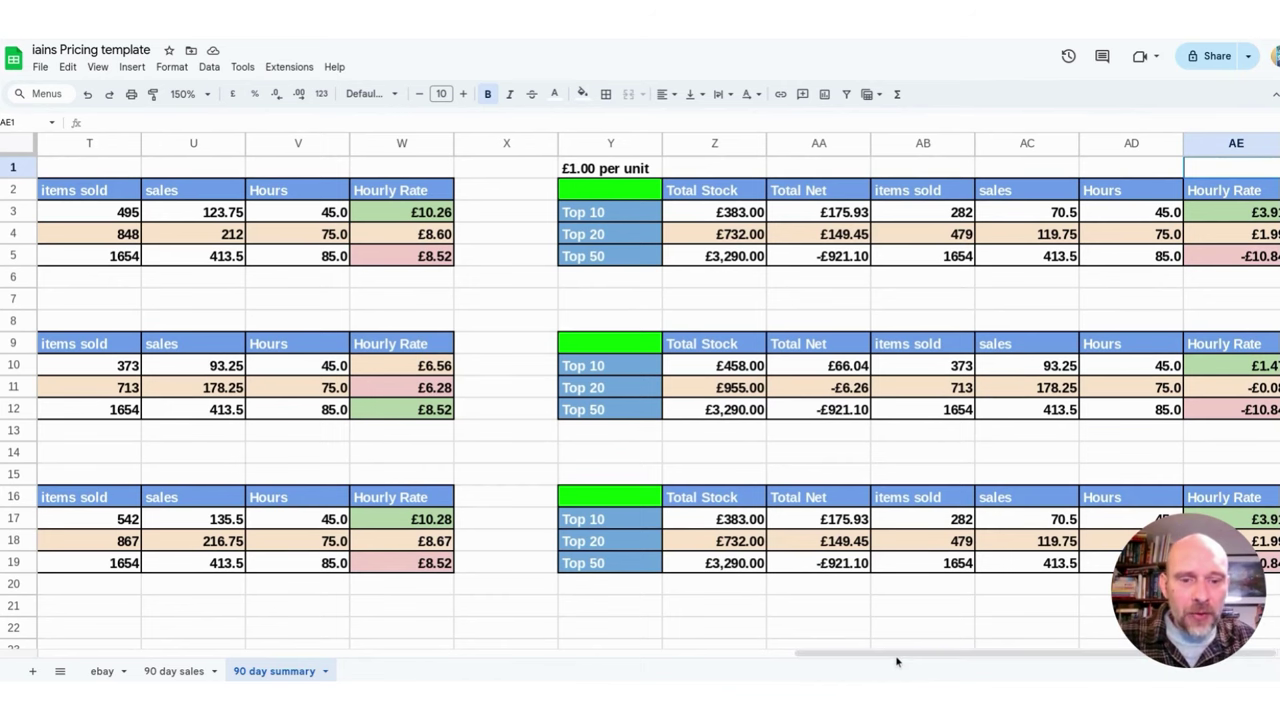
drag(898, 660, 760, 680)
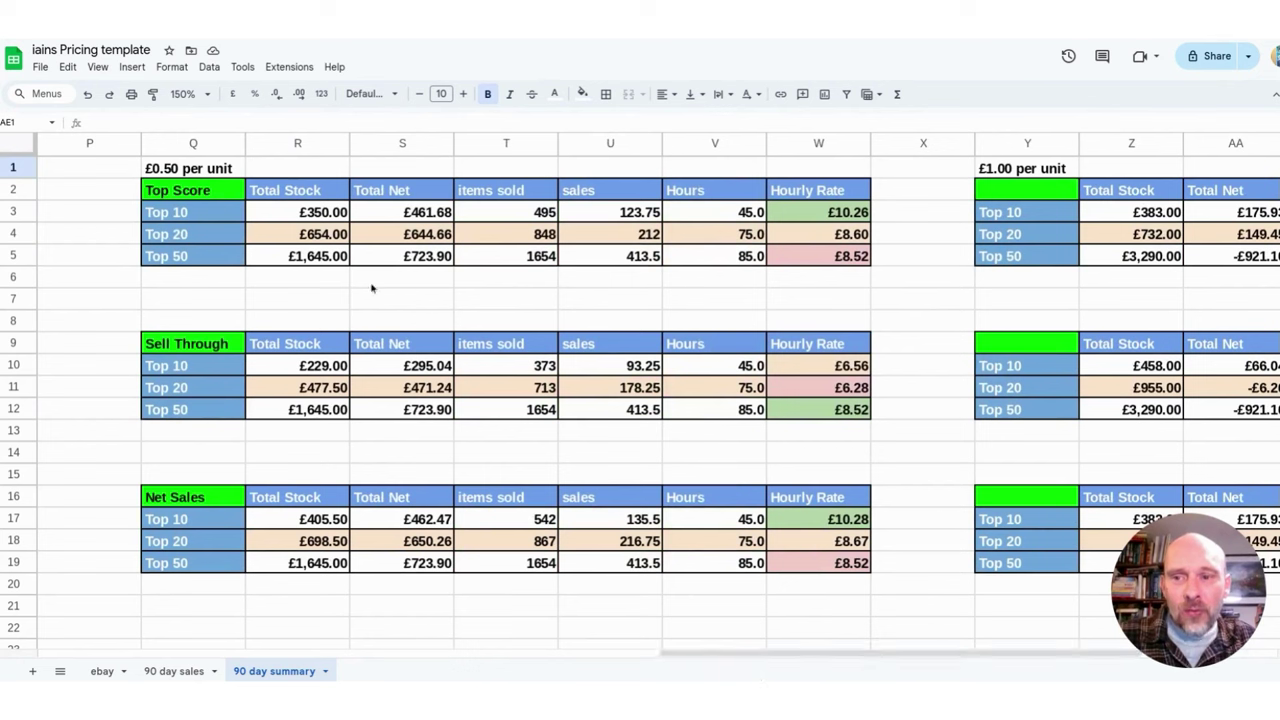
click(213, 170)
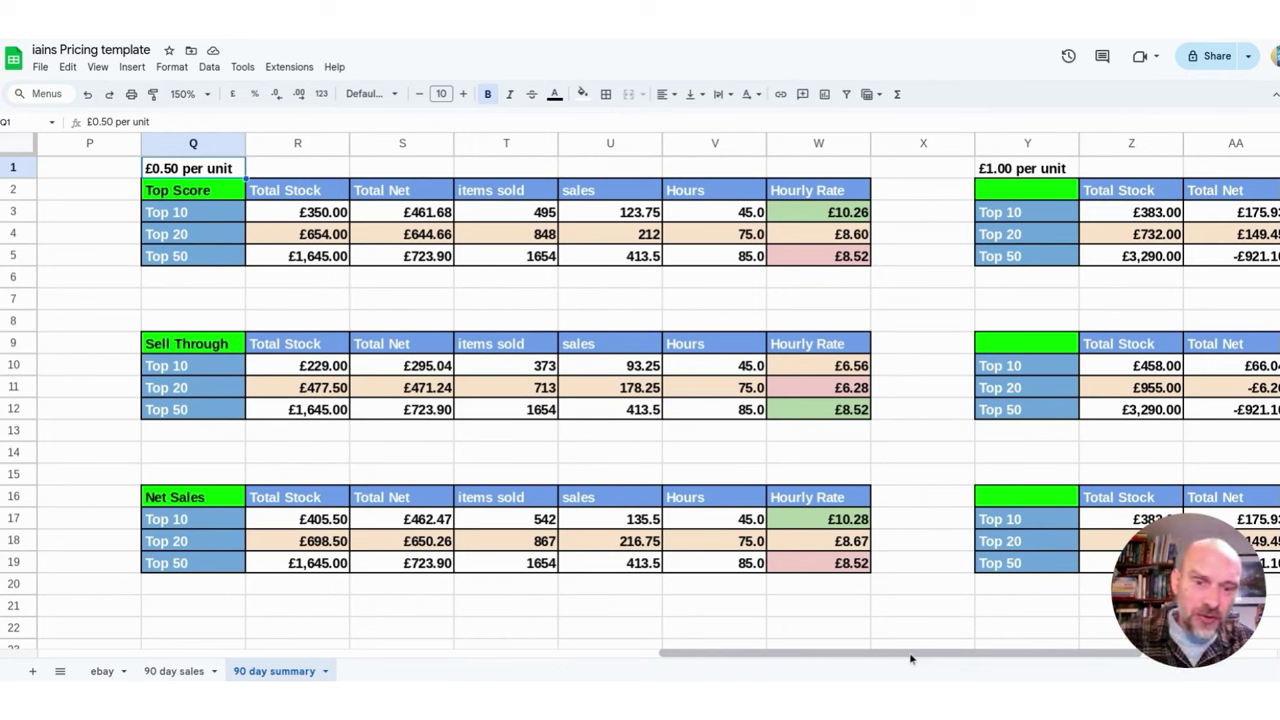
drag(910, 658, 1102, 658)
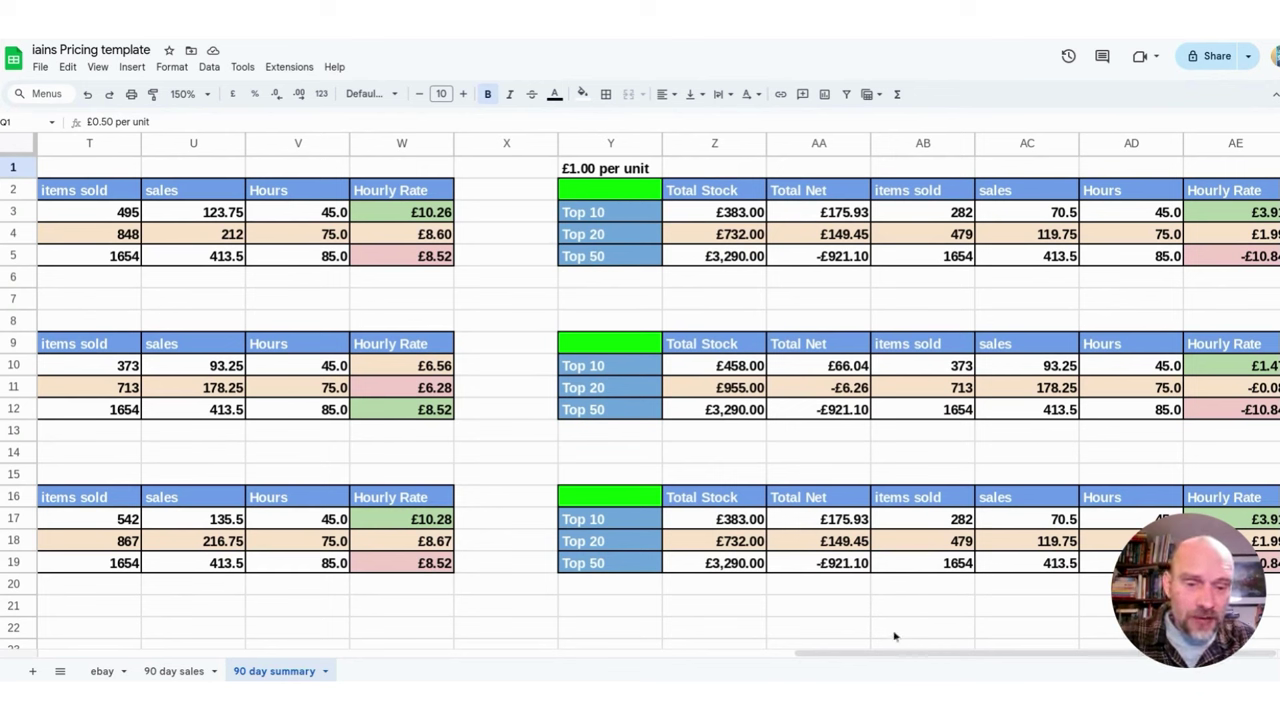
Step: Compare the £0.25 per unit tables with the £0.34 per unit tables, checking the £0.34 Top Score Top 50 Hourly Rate
drag(930, 658, 185, 676)
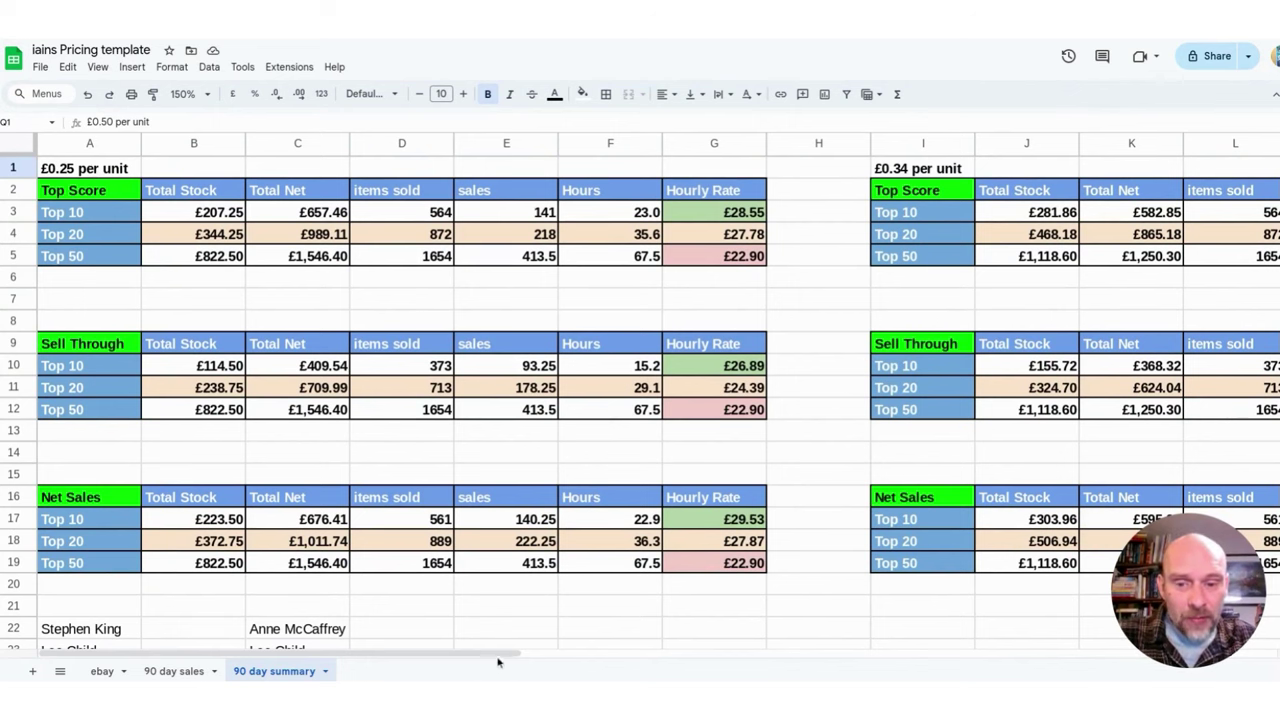
drag(545, 657, 725, 653)
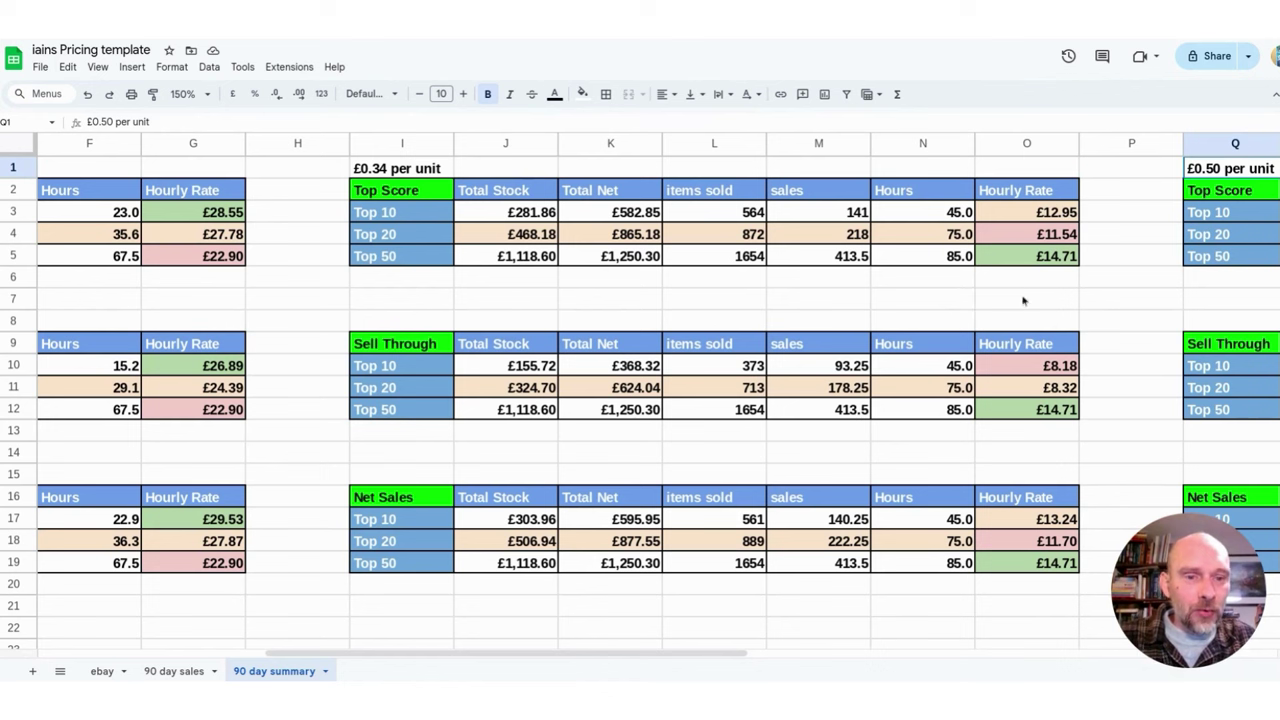
click(1050, 258)
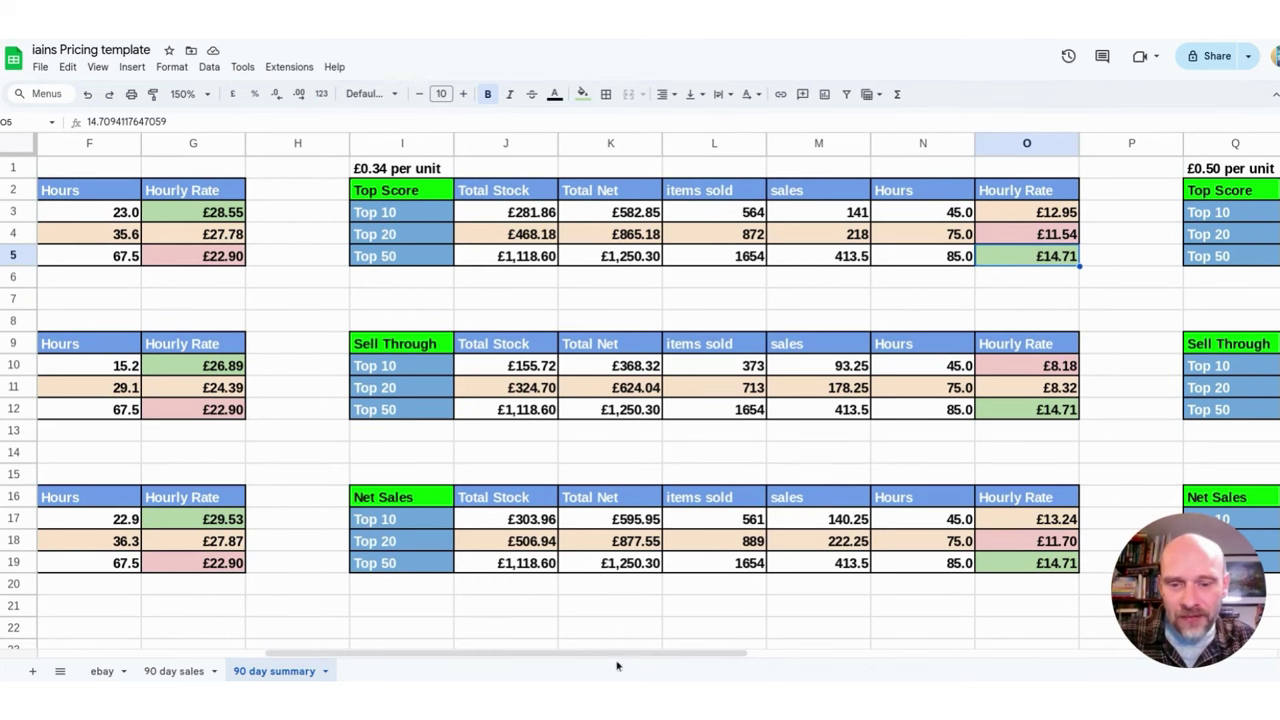
drag(620, 658, 394, 669)
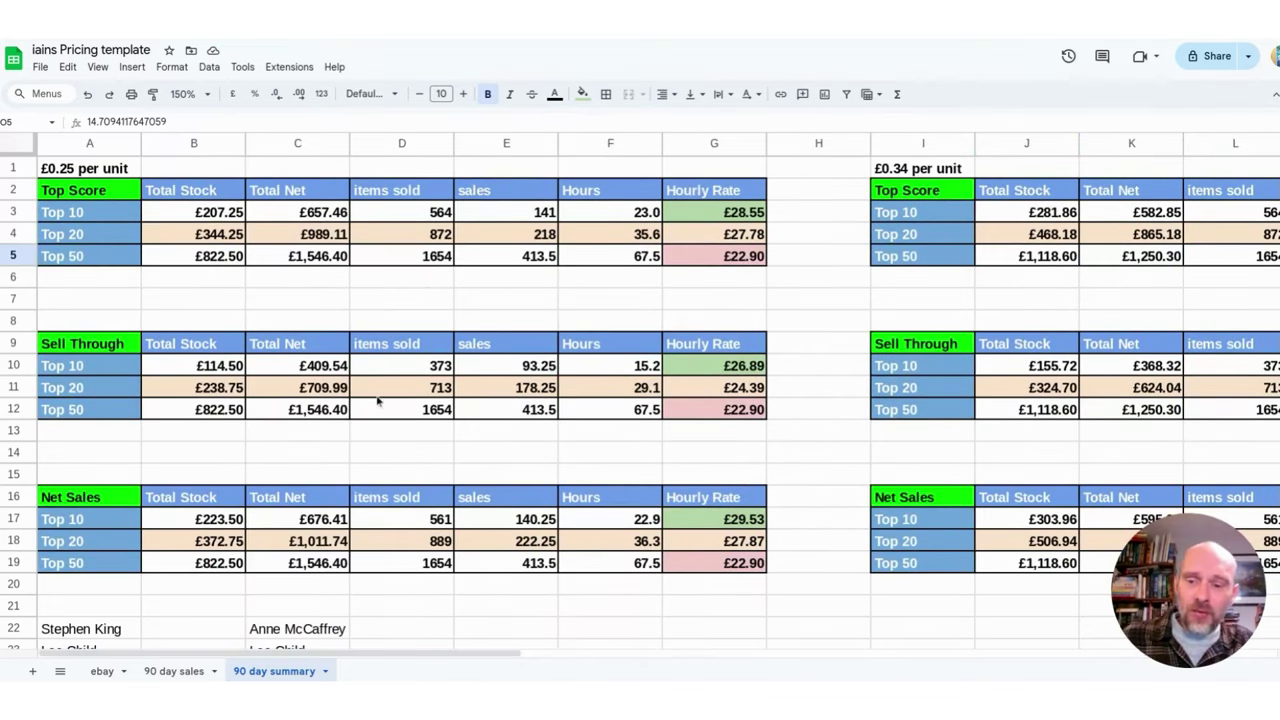
Step: Sort the authors on the 90 day sales sheet by Score in descending order
click(174, 671)
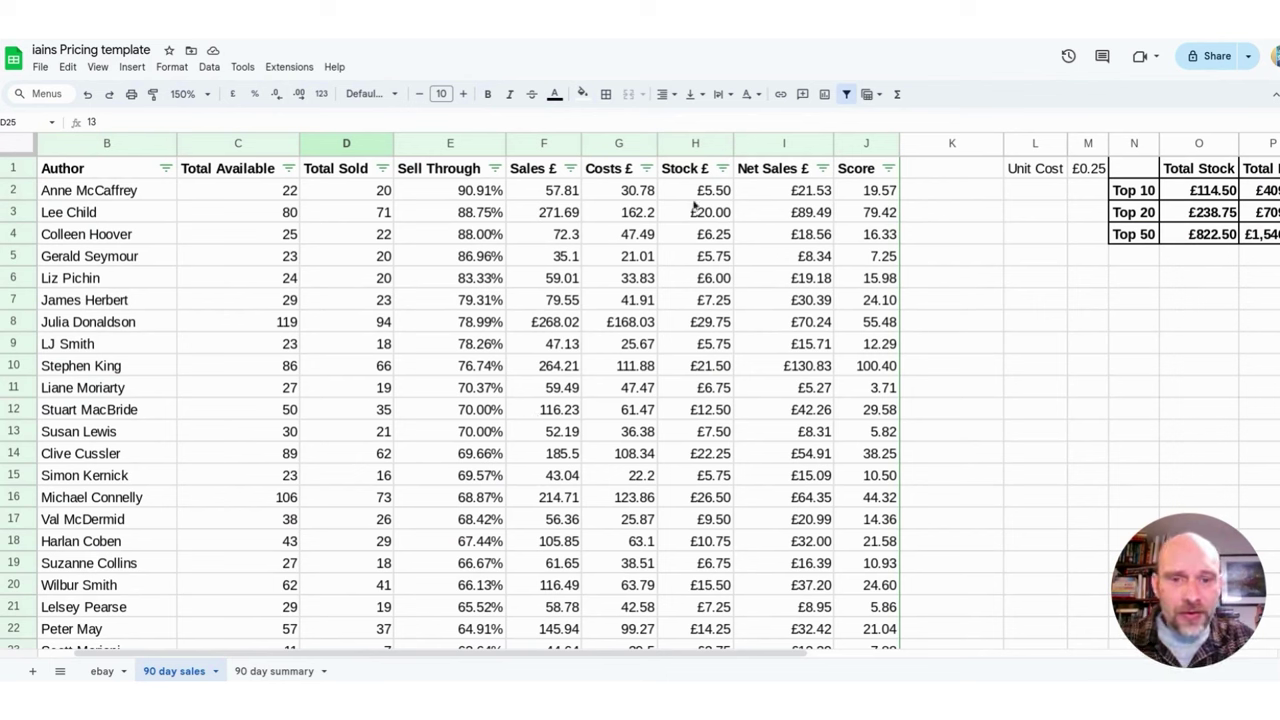
click(888, 170)
click(786, 216)
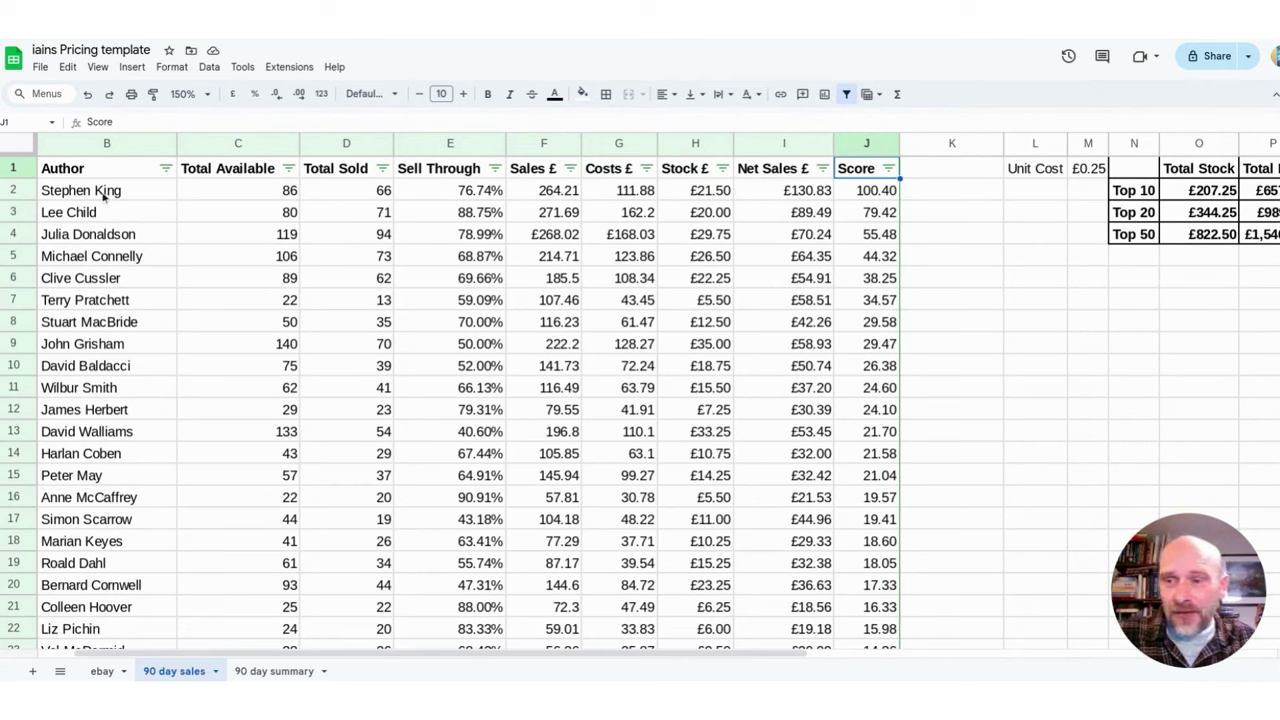
Step: Highlight the ten highest-scoring authors in B2:B11, then set the sheet zoom to 200% and read further down the author list
drag(105, 192, 103, 388)
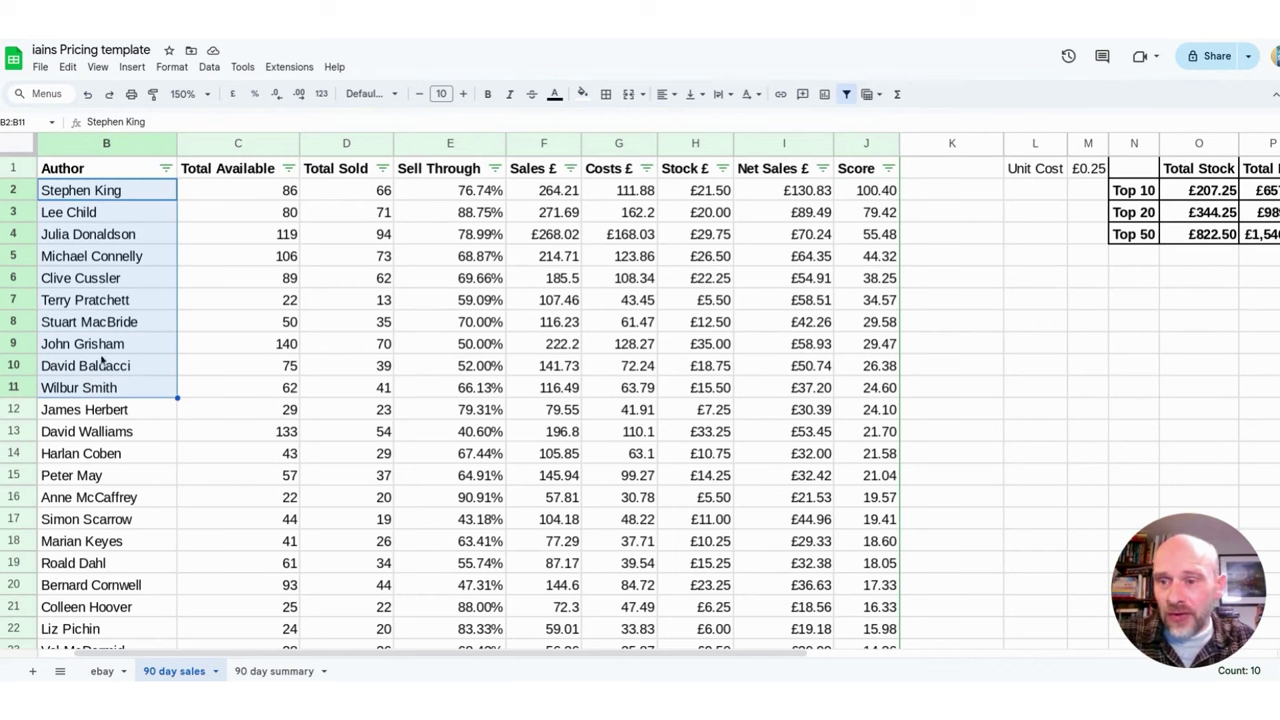
click(127, 416)
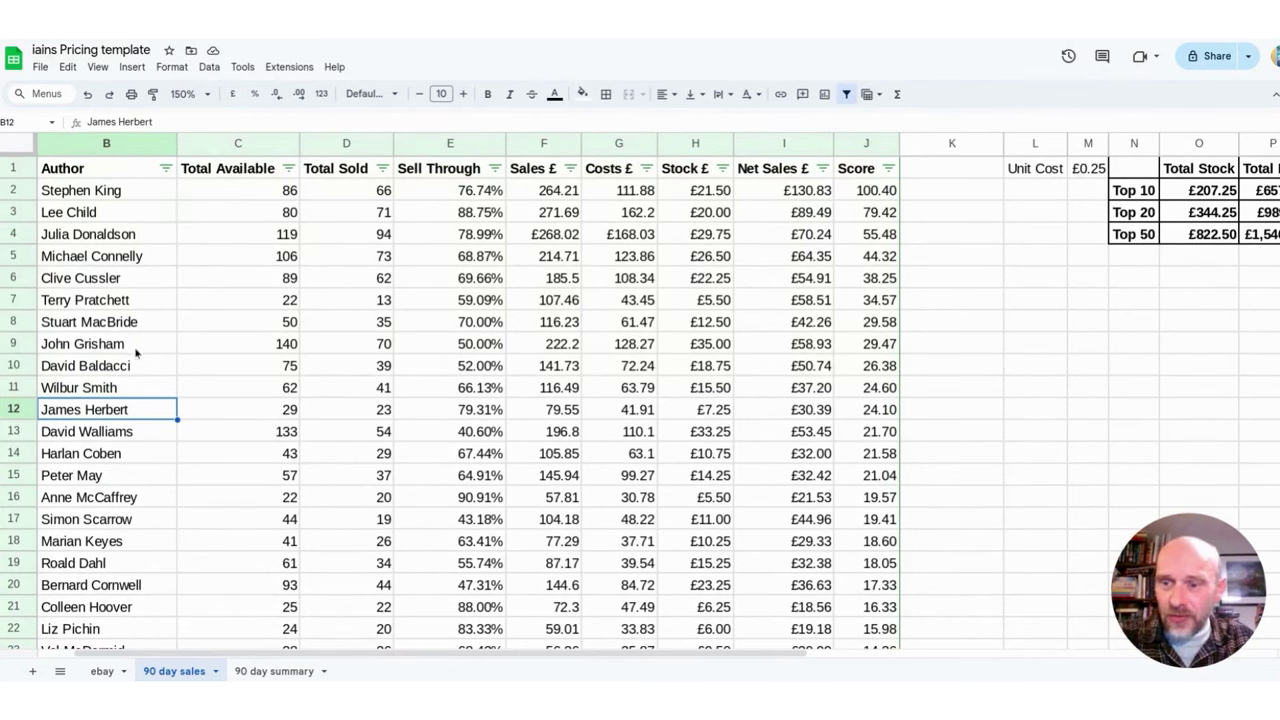
click(185, 94)
click(187, 251)
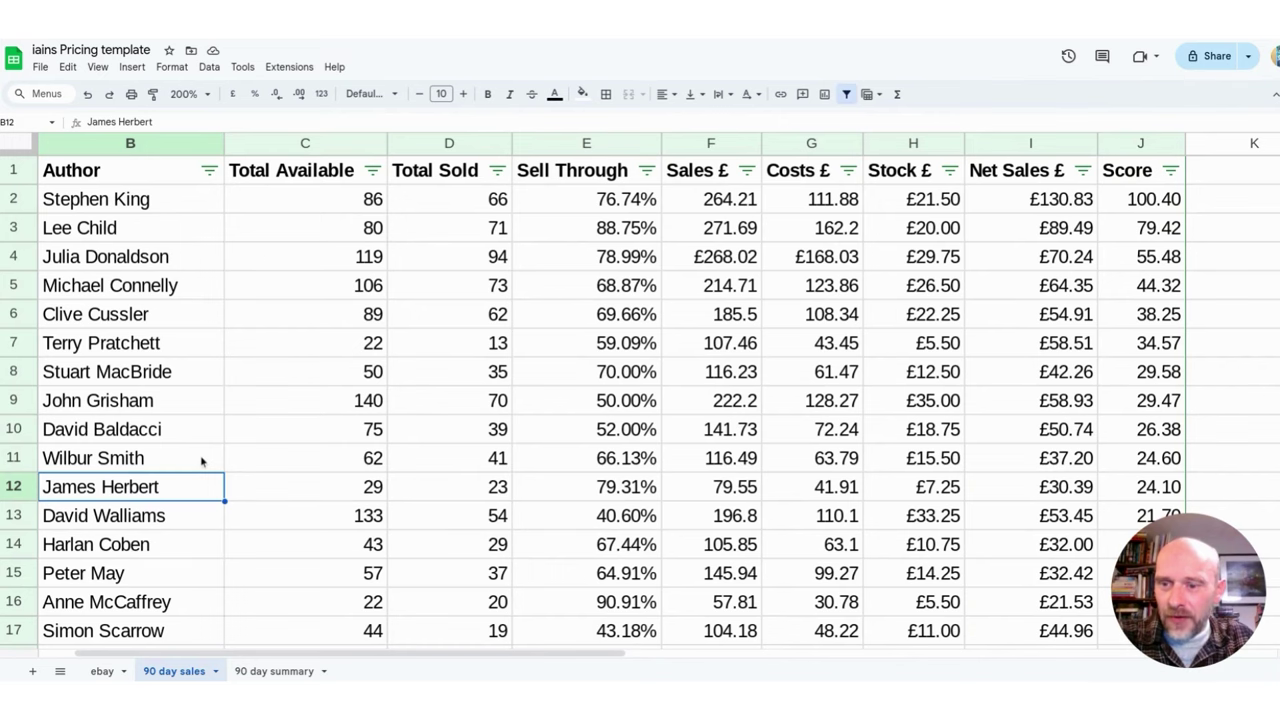
scroll(201, 461, down, 3)
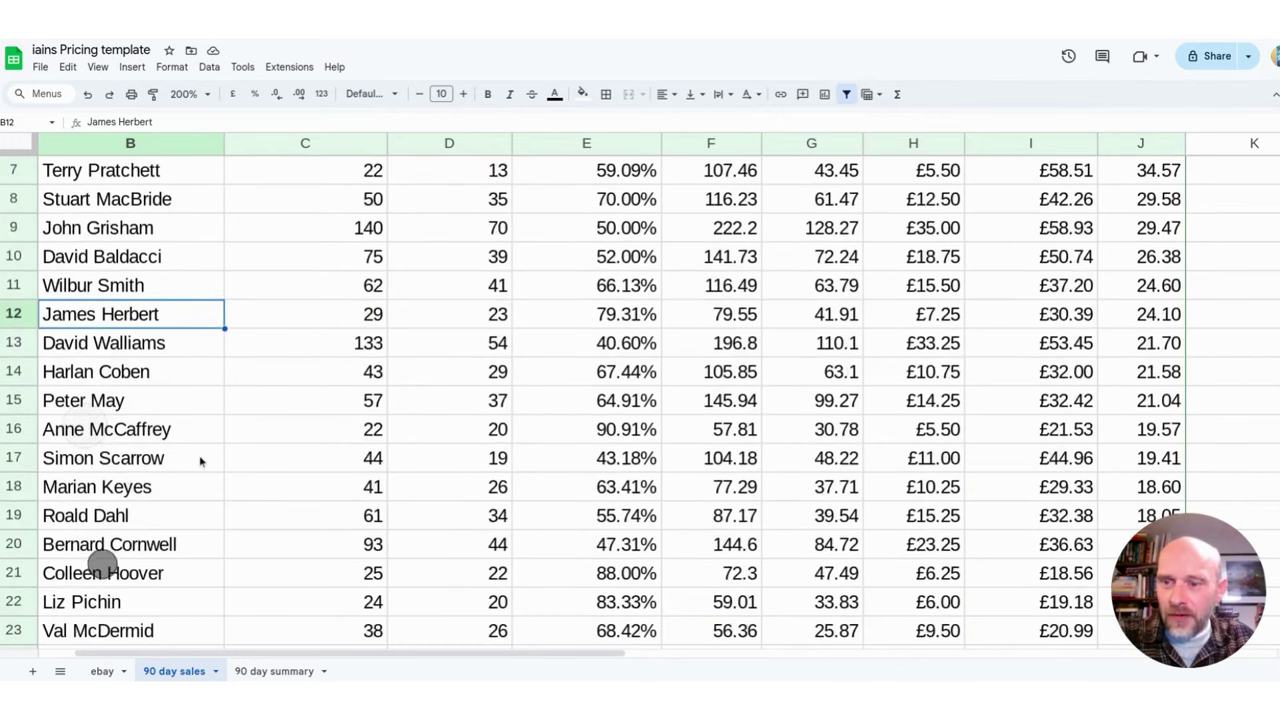
Step: Correct the spelling of the author name in B22 to Liz Pichon
scroll(201, 461, down, 2)
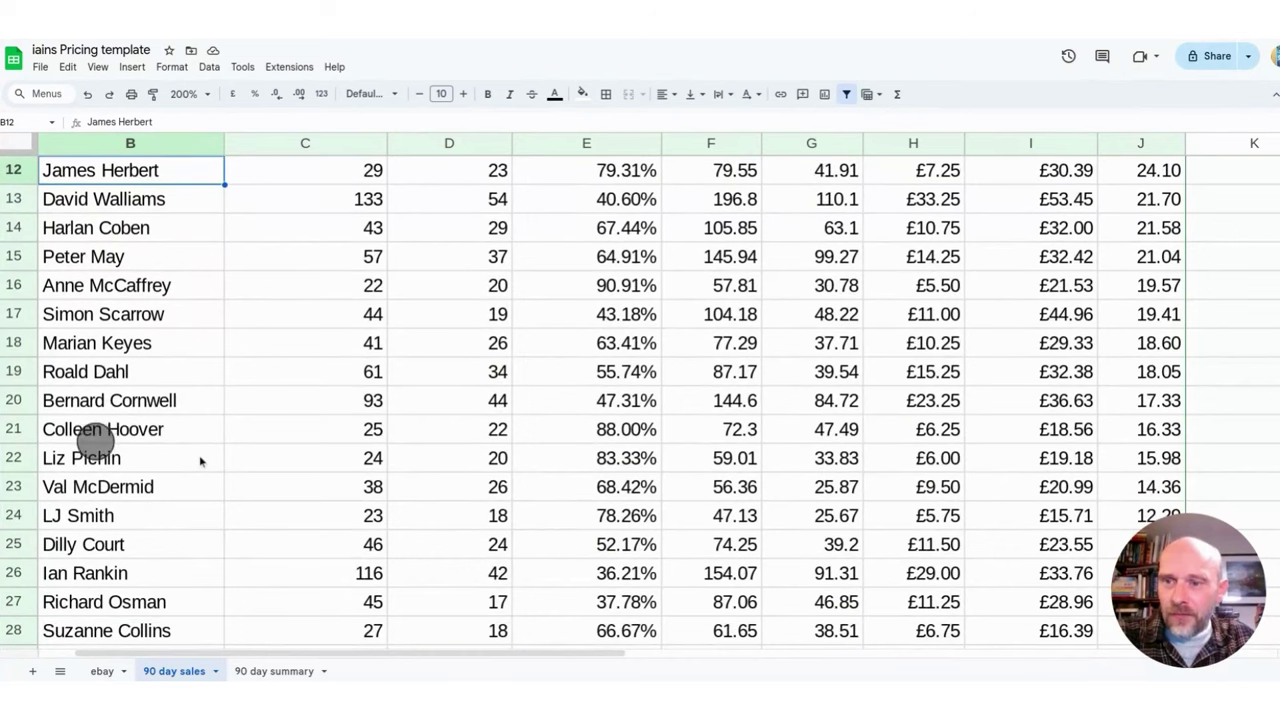
click(176, 631)
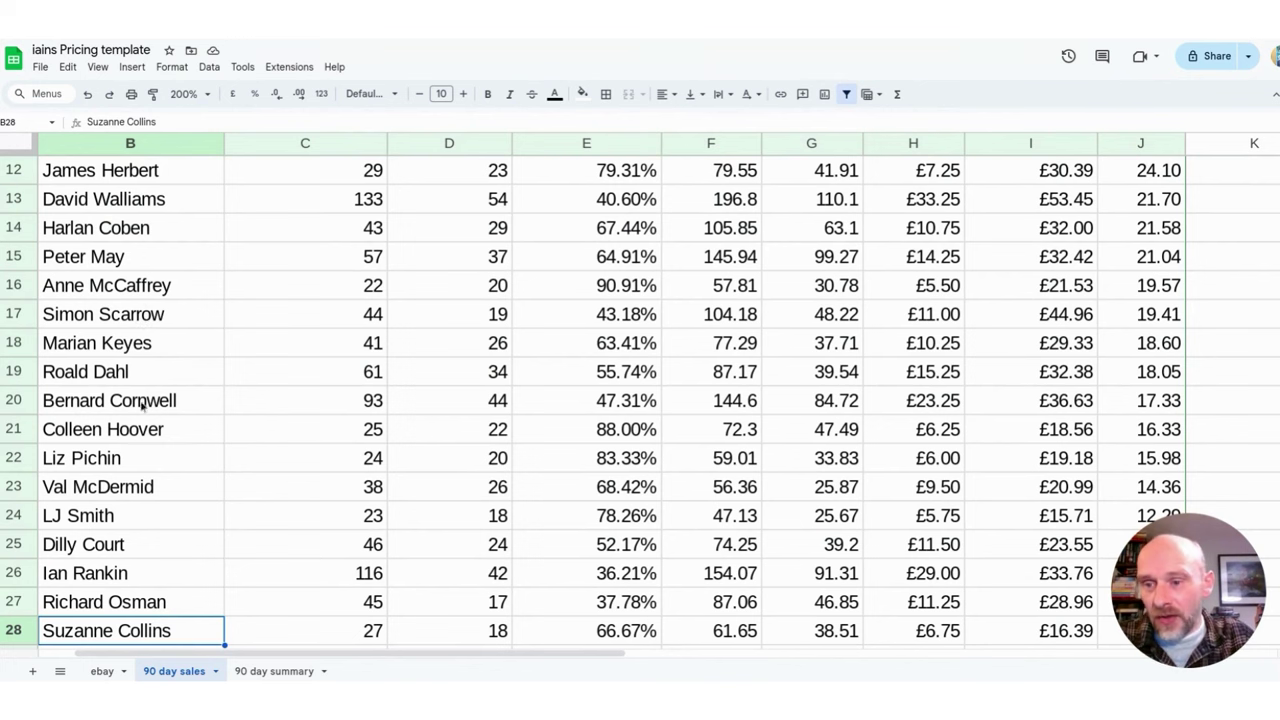
click(116, 462)
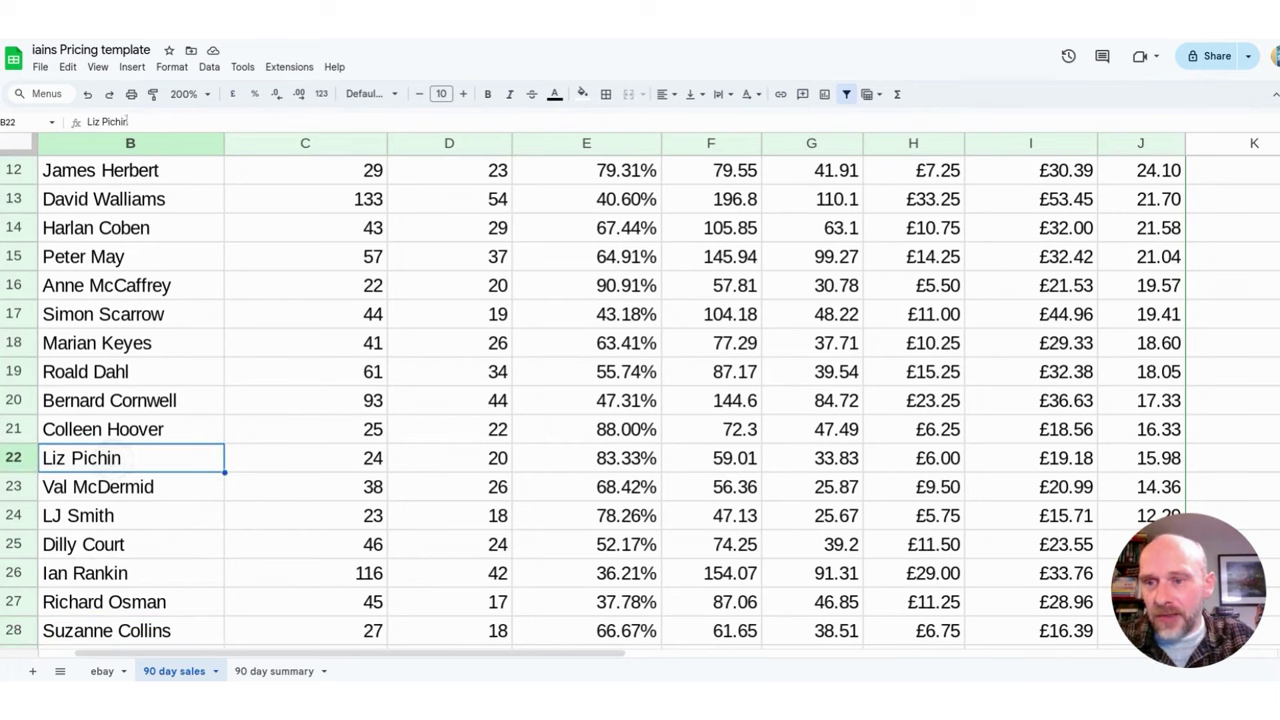
click(123, 121)
key(BackSpace)
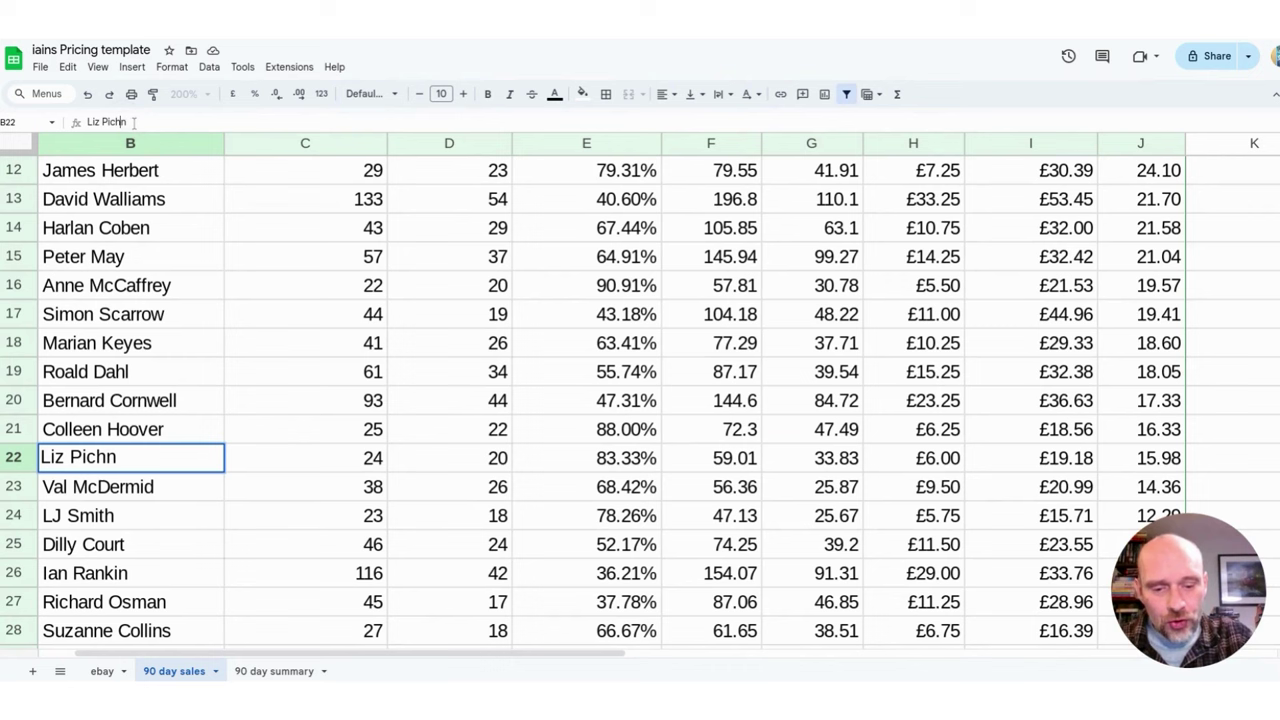
text(o)
key(Return)
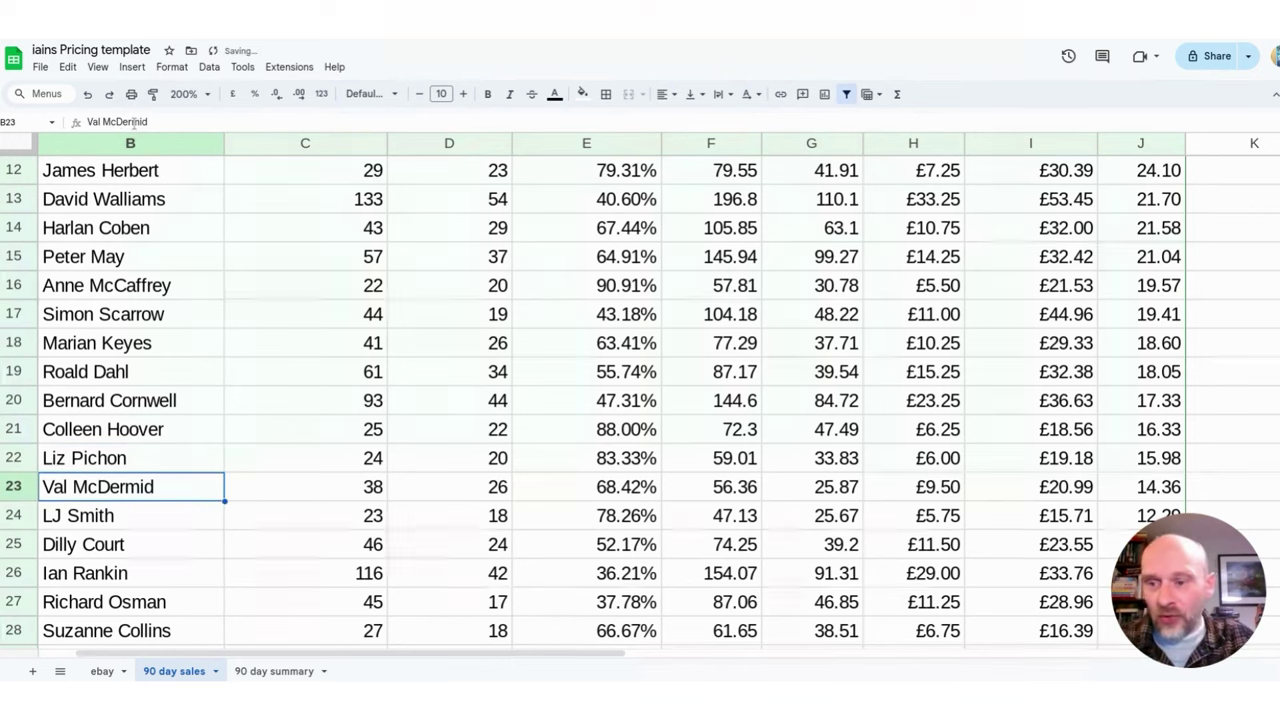
click(148, 460)
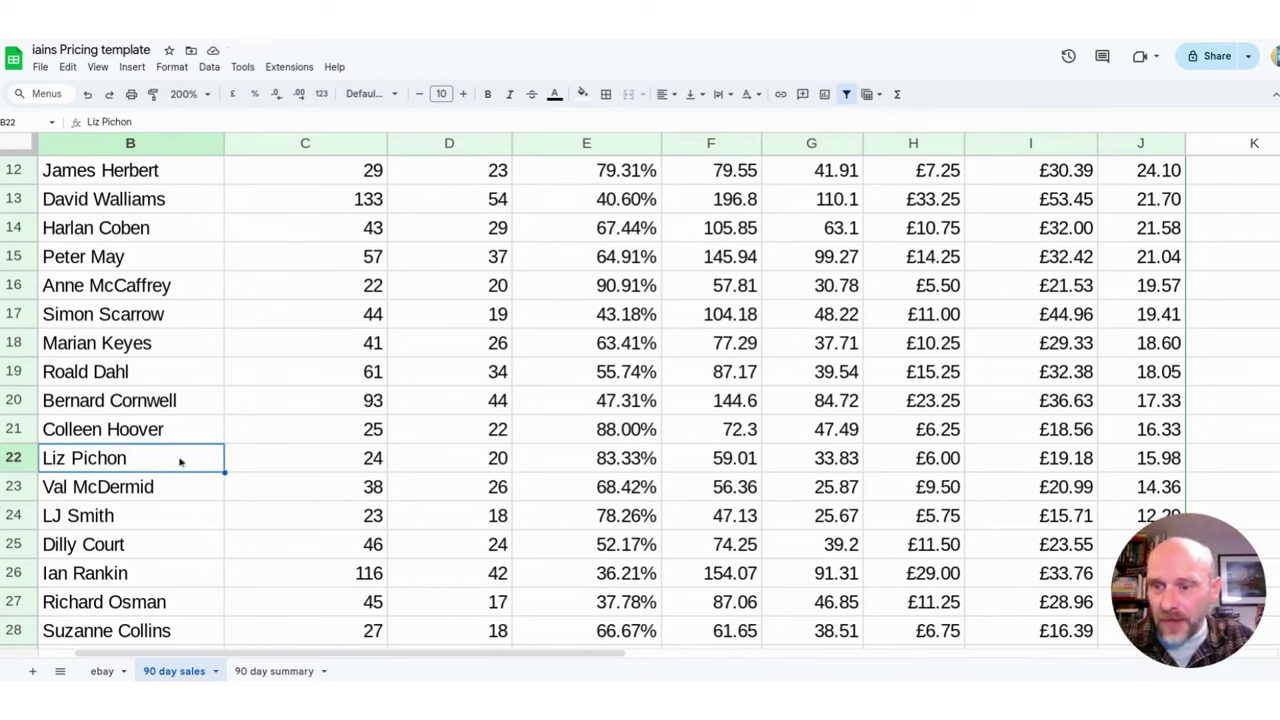
Step: Read through the score-ranked authors from row 28 to row 60 on the 90 day sales sheet
click(145, 625)
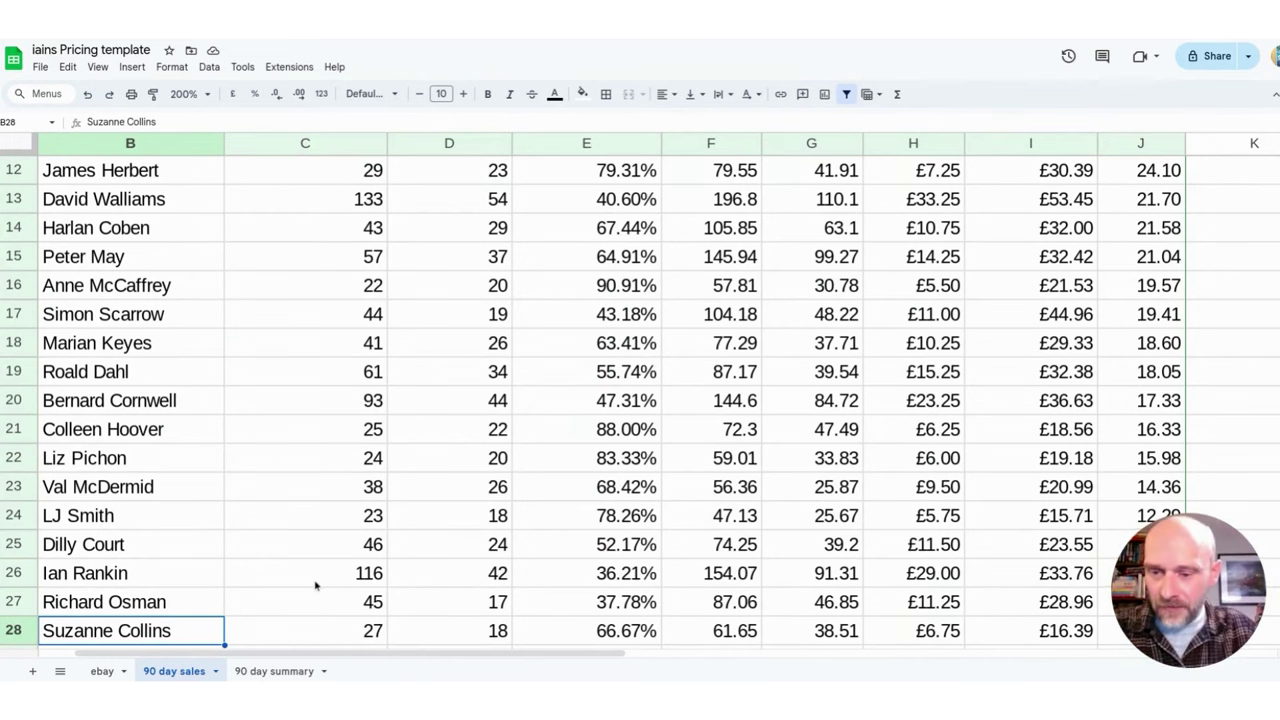
scroll(313, 585, down, 3)
scroll(313, 585, down, 4)
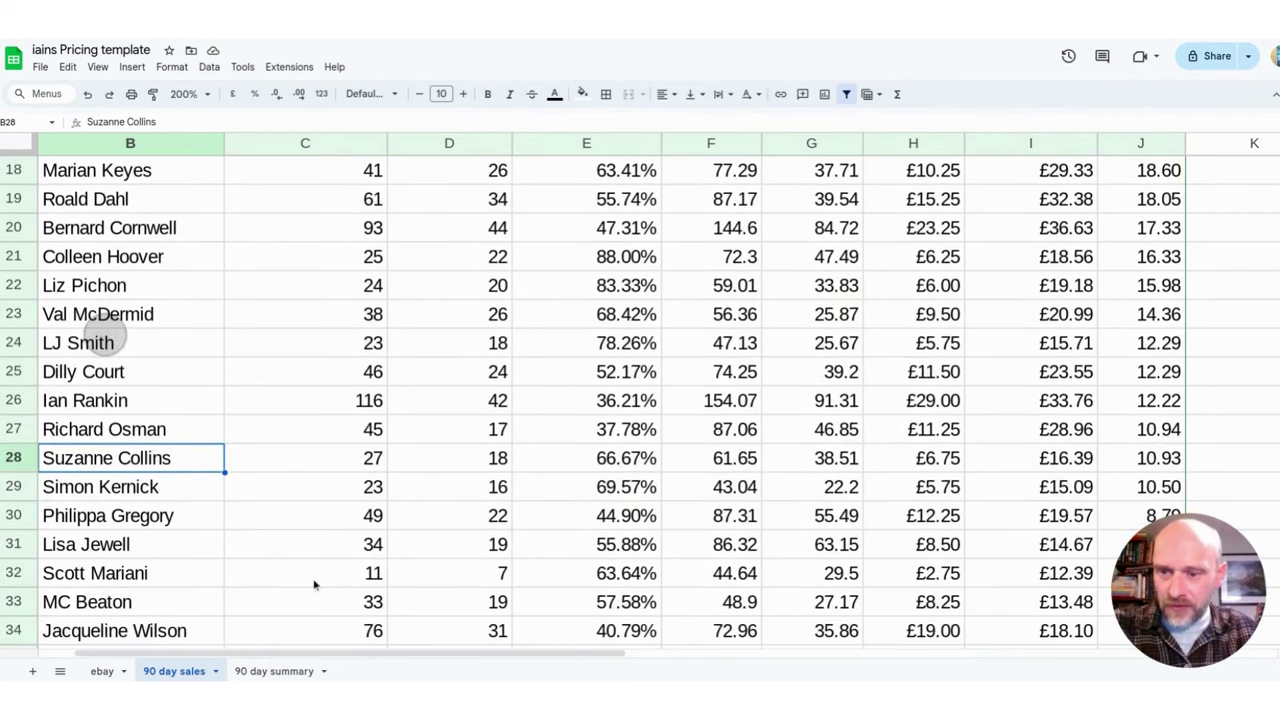
scroll(313, 585, down, 2)
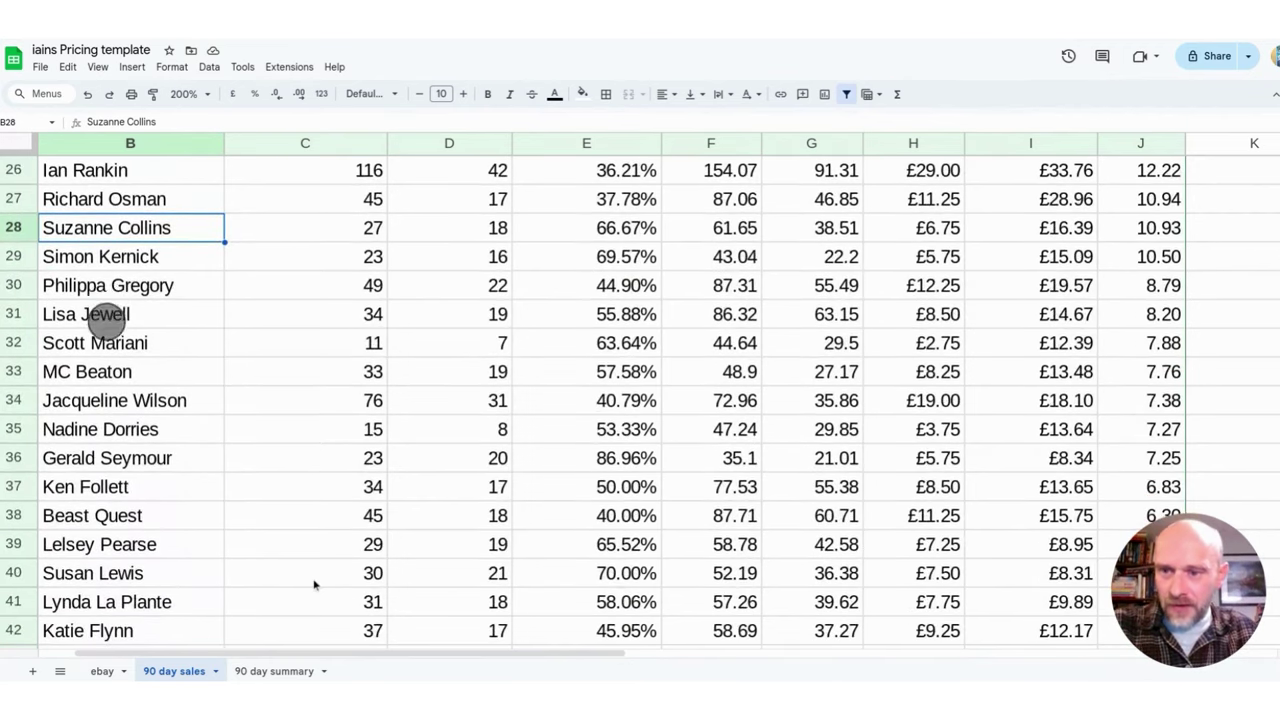
scroll(313, 585, down, 1)
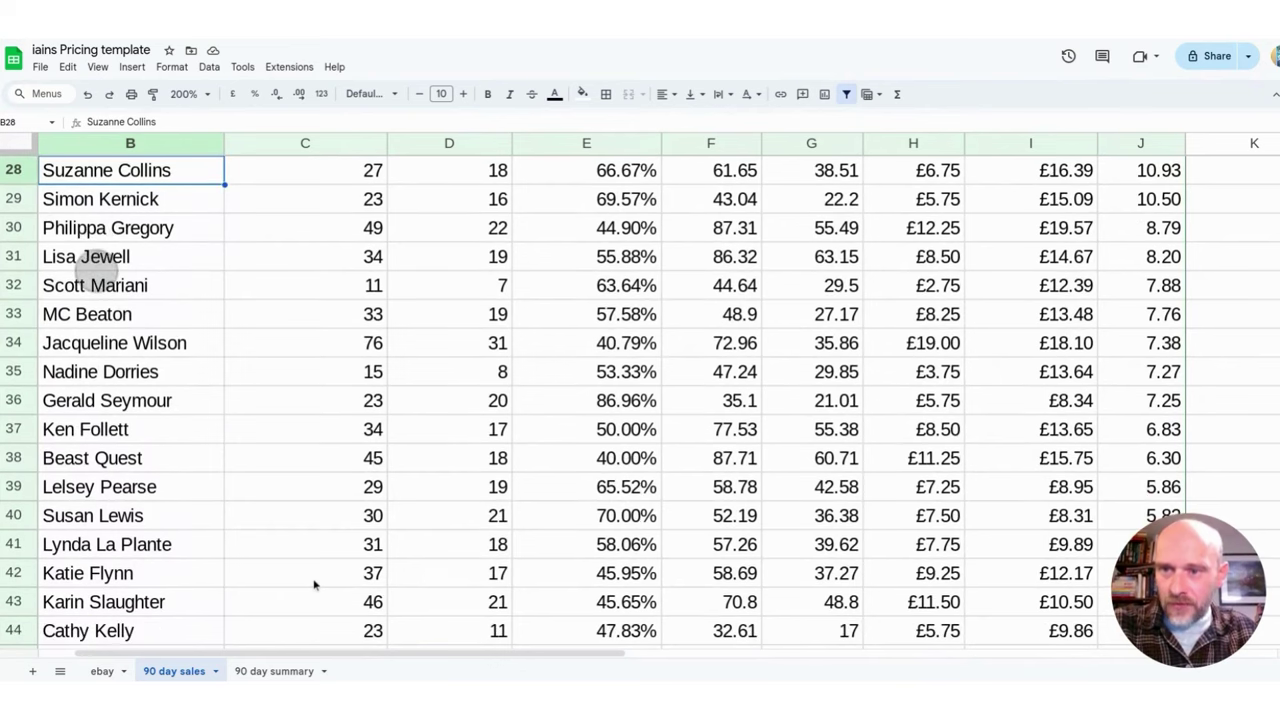
click(140, 628)
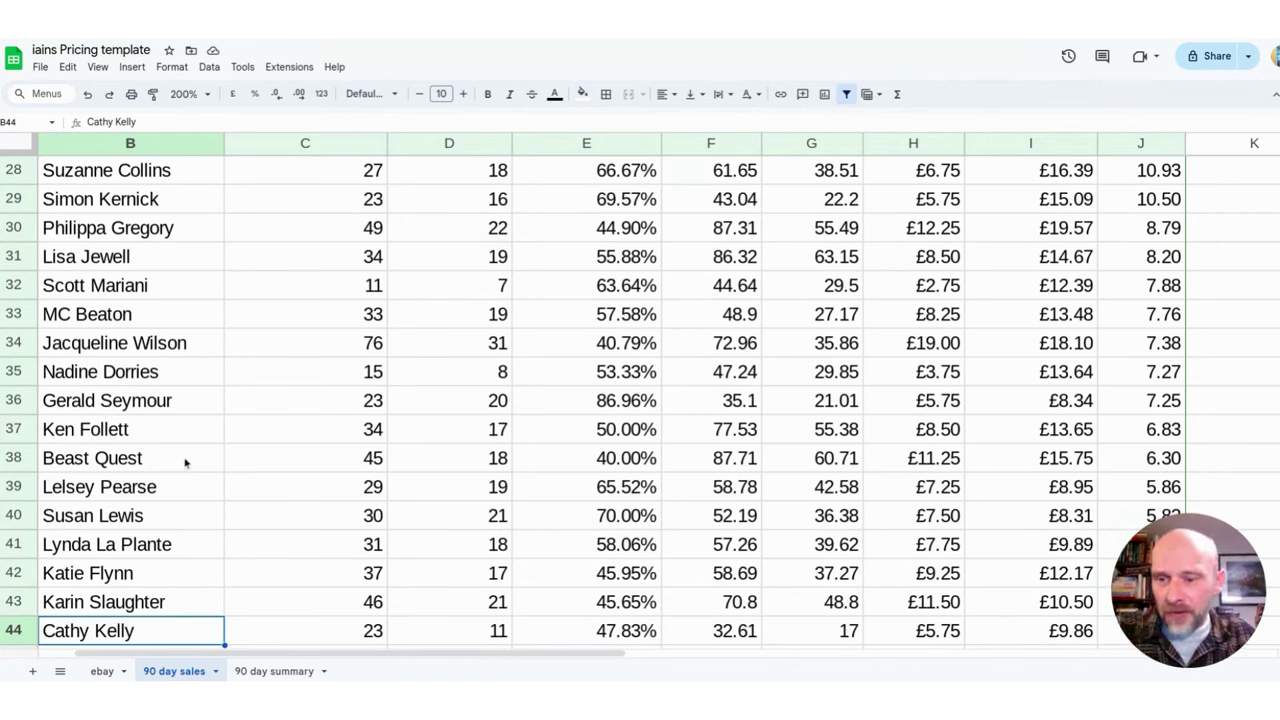
scroll(170, 556, down, 5)
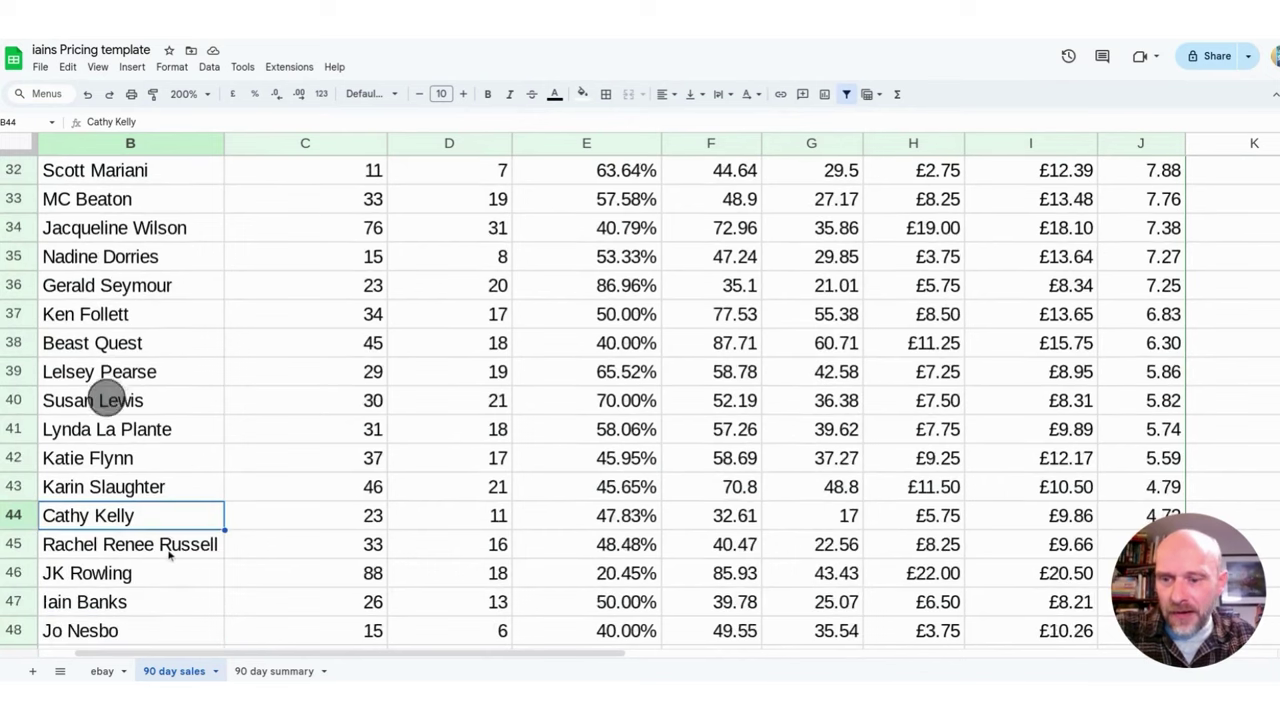
scroll(170, 556, down, 5)
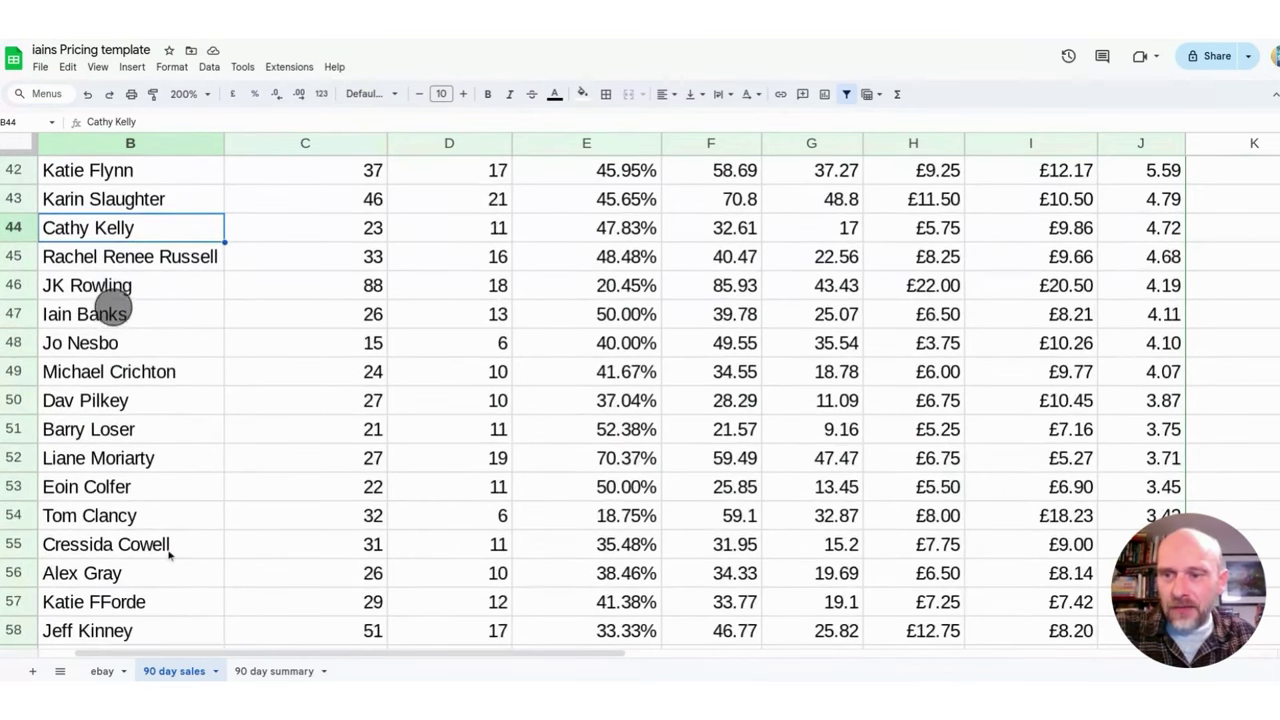
scroll(170, 556, down, 1)
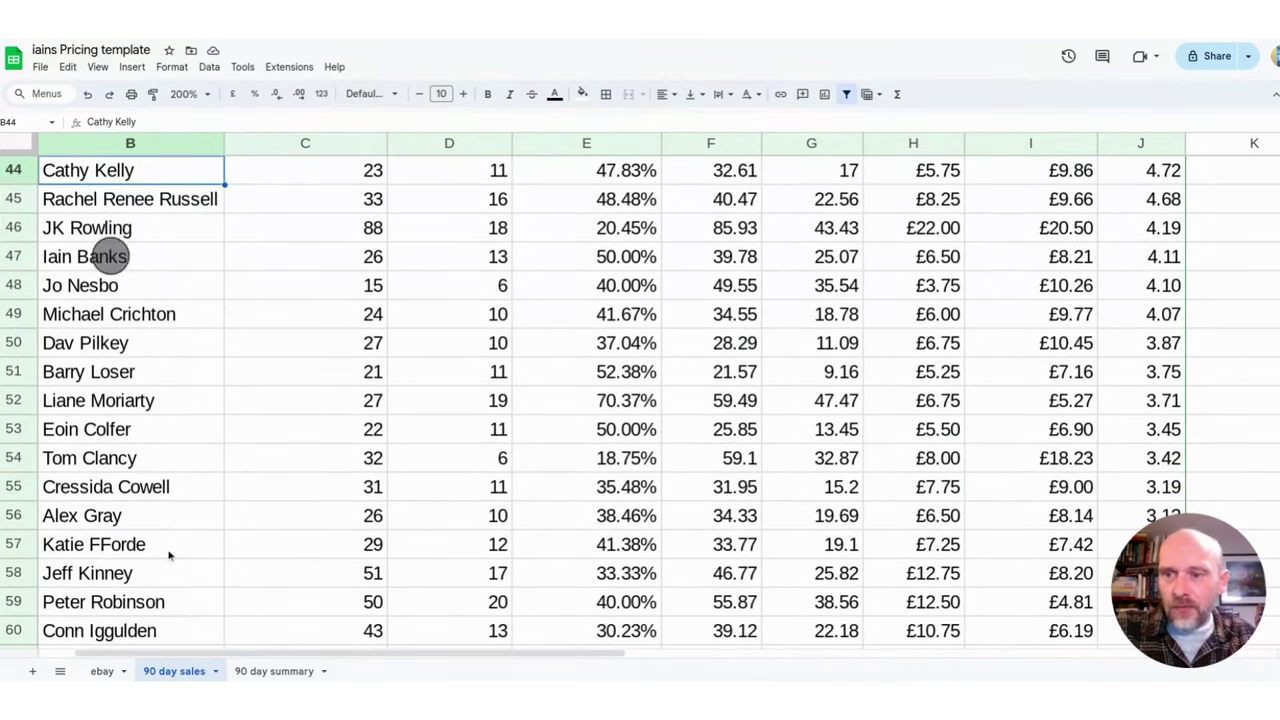
click(167, 632)
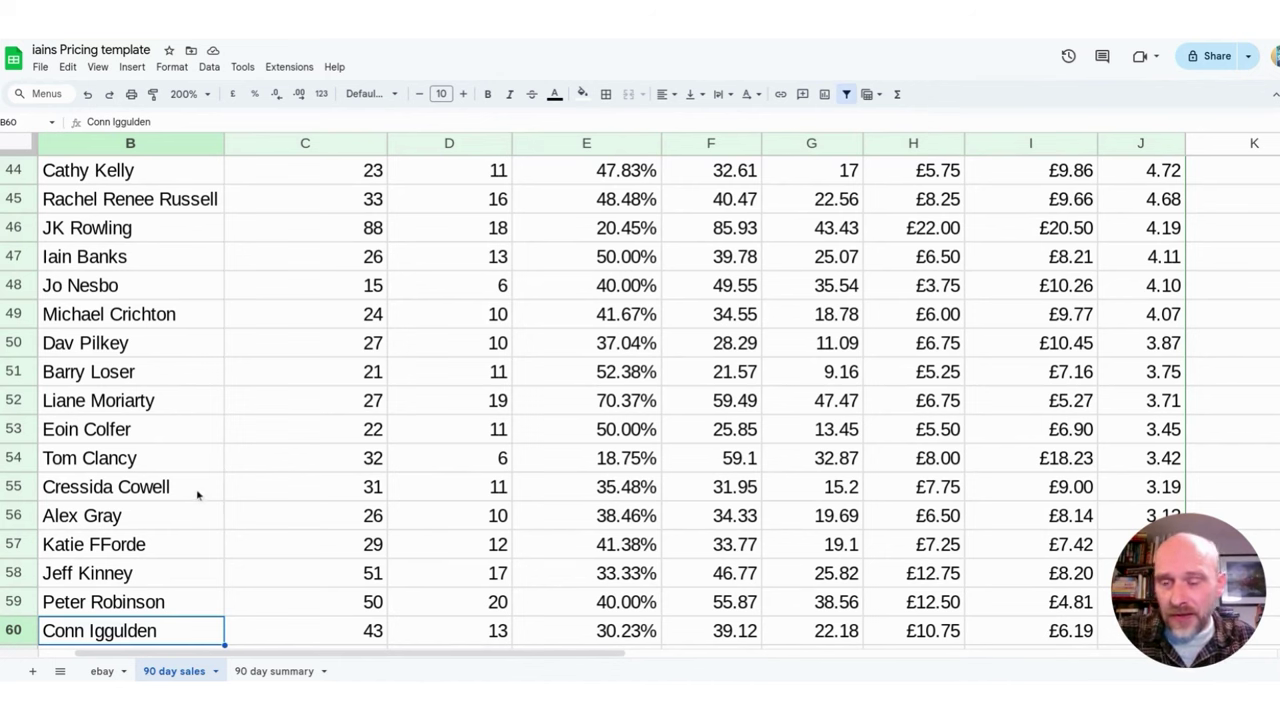
click(161, 553)
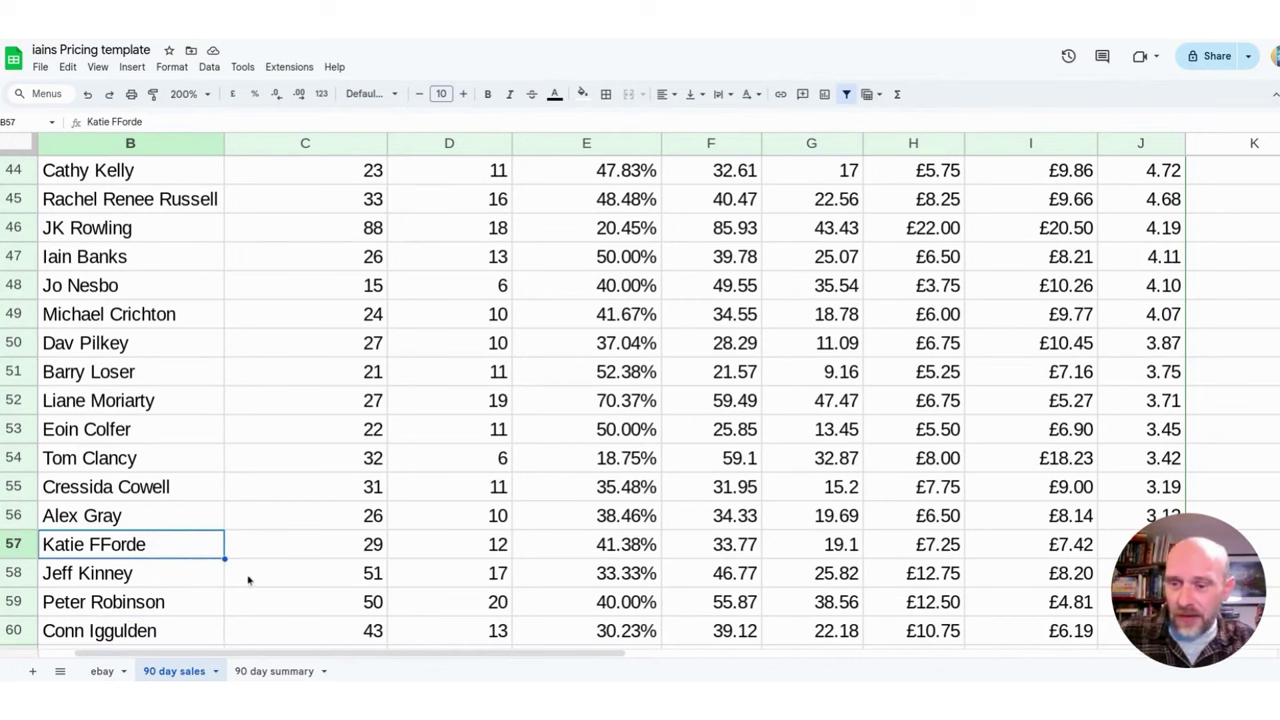
click(189, 628)
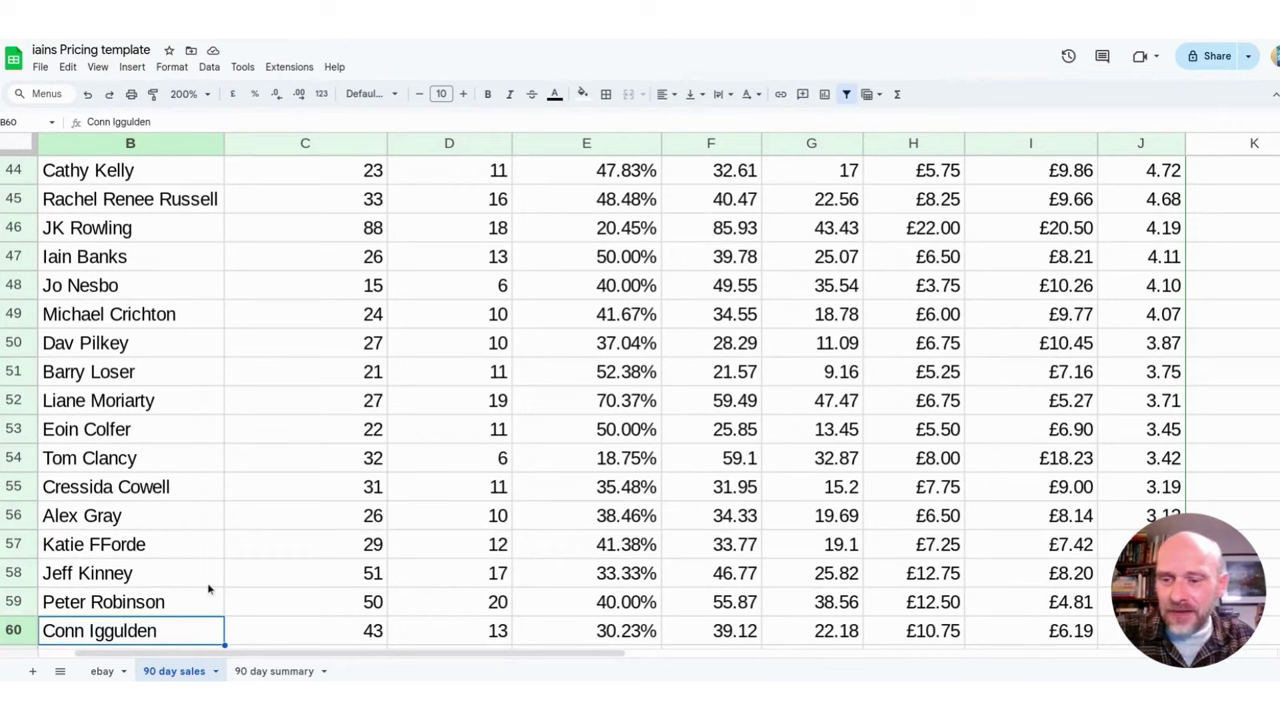
Step: Review the lowest-scoring authors in rows 60 to 71, checking Jojo Moyes's Total Sold figure
scroll(208, 588, down, 4)
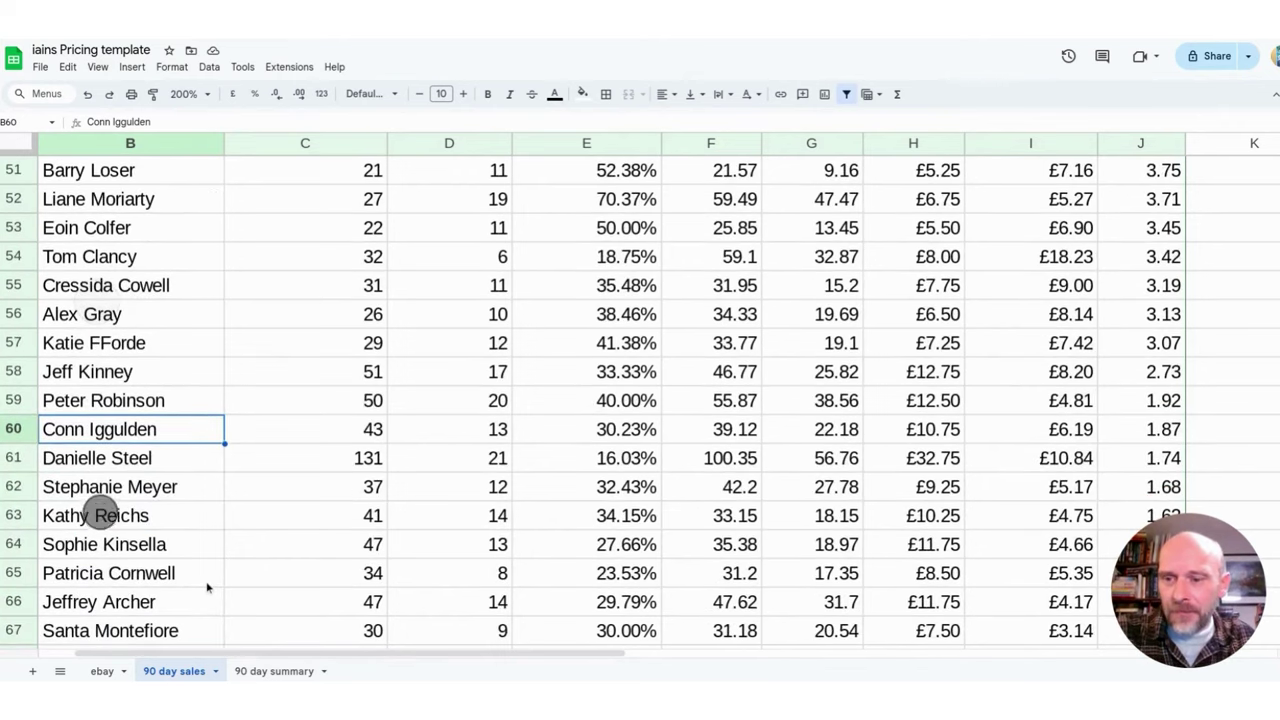
scroll(208, 588, down, 3)
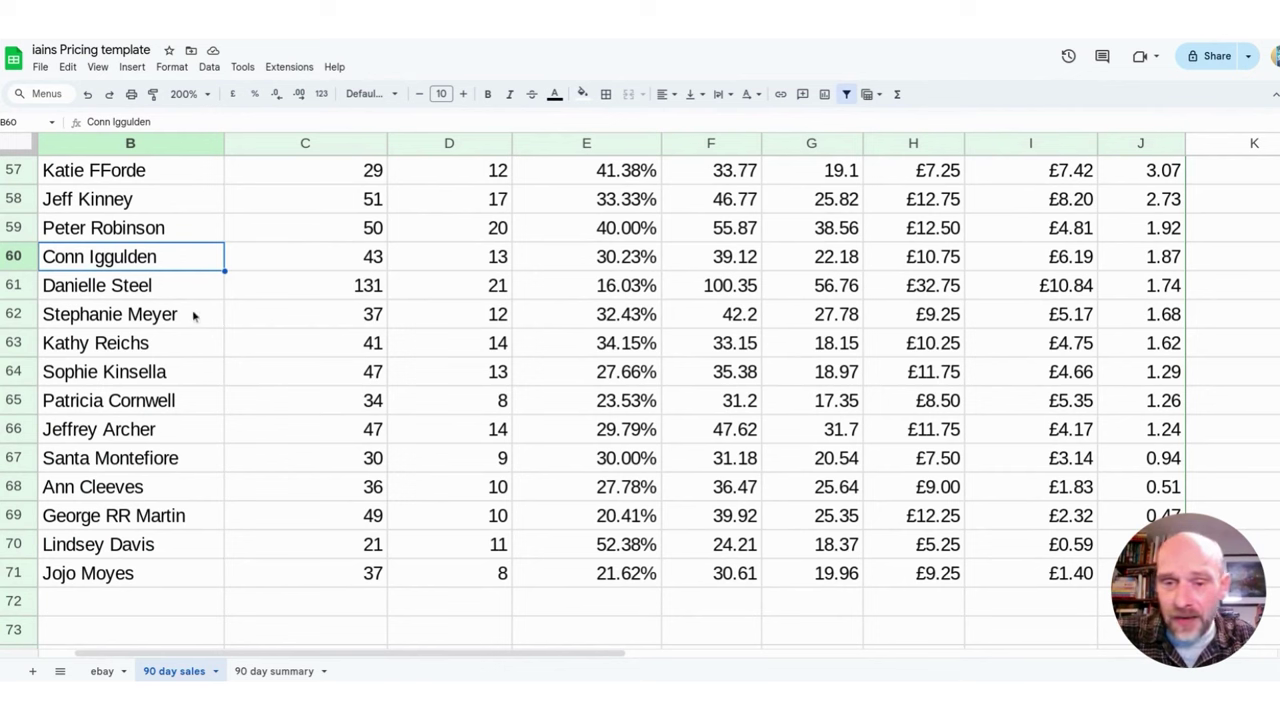
click(183, 436)
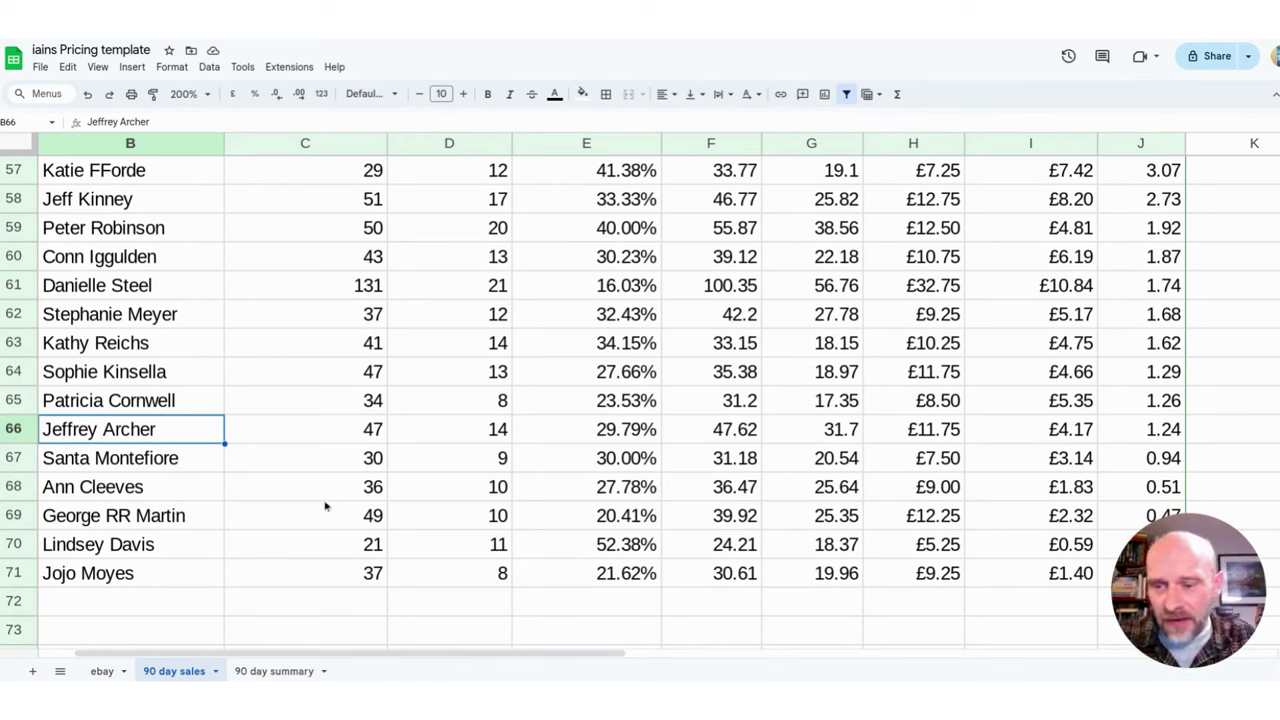
click(188, 578)
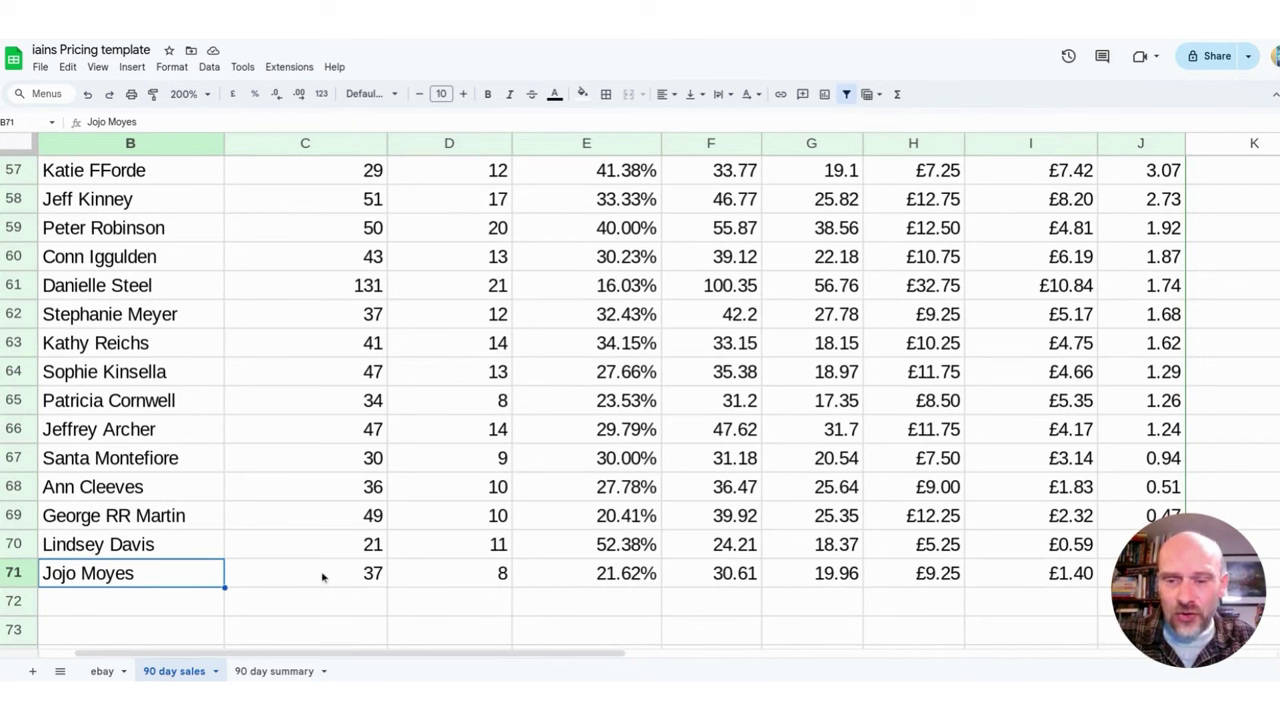
click(452, 574)
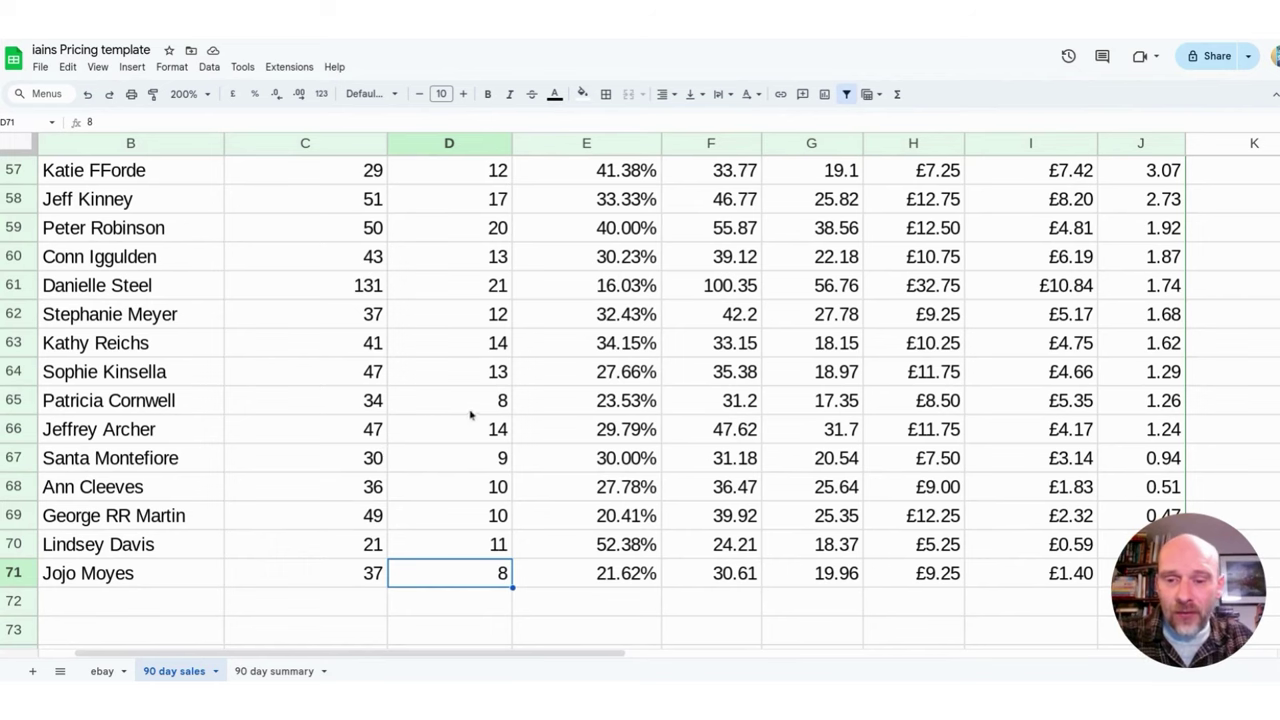
Step: Examine Eoin Colfer's sales figures in row 53, including the Total Available value
scroll(468, 462, up, 2)
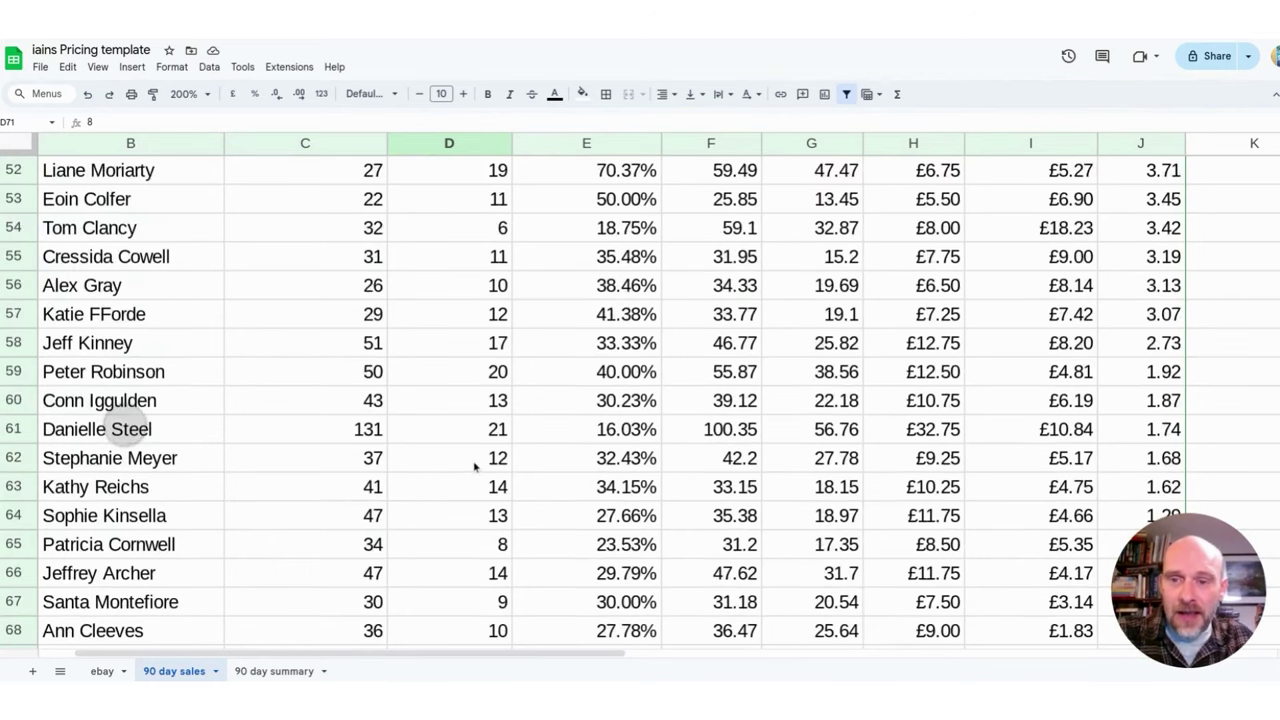
scroll(478, 463, up, 2)
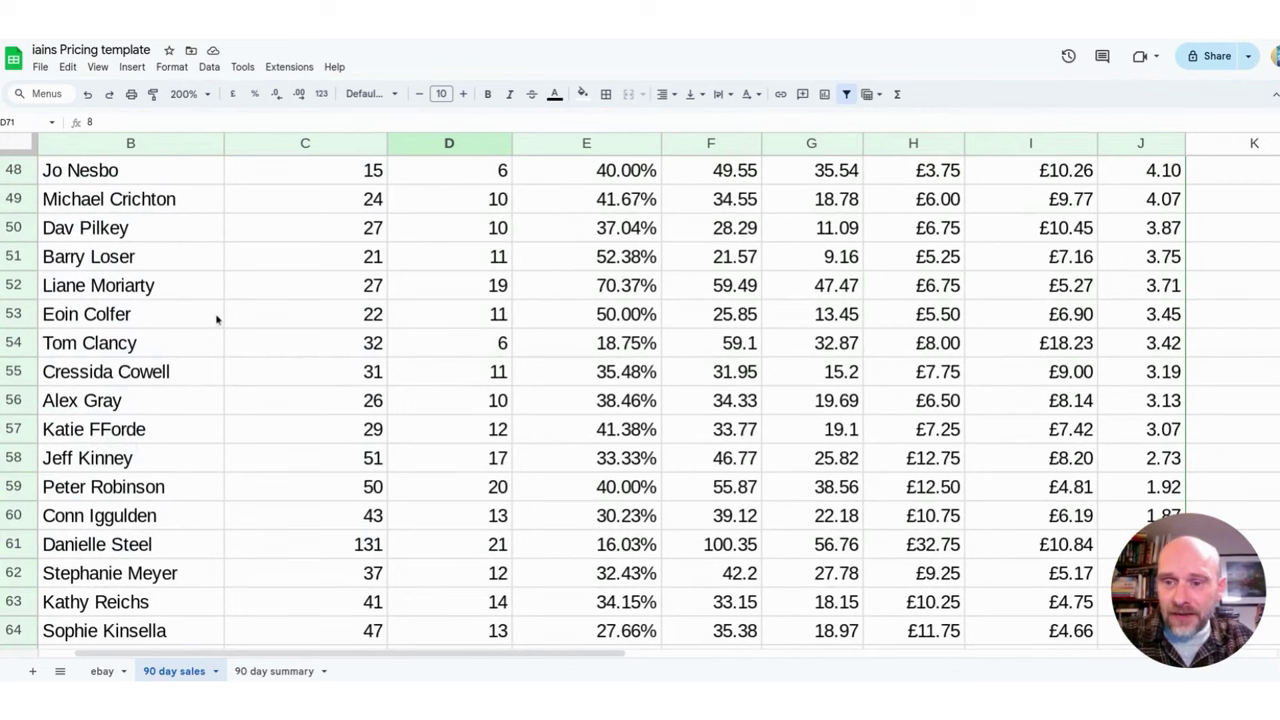
click(172, 320)
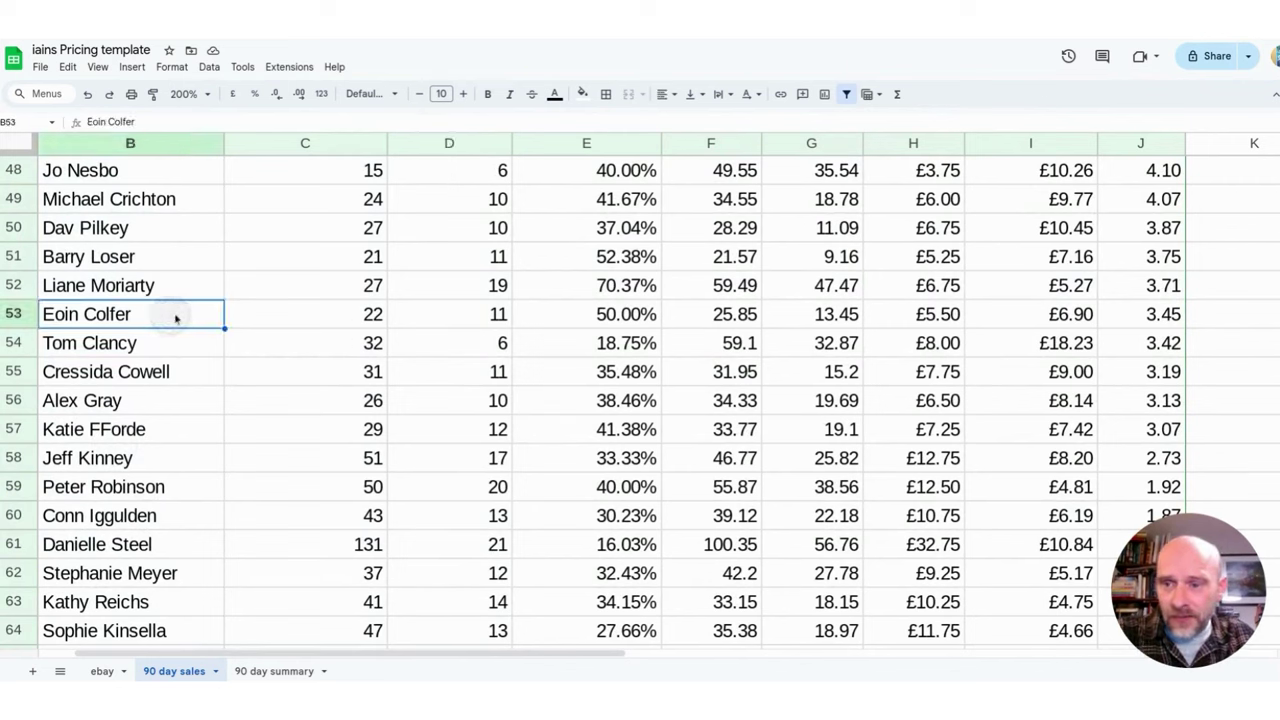
click(14, 314)
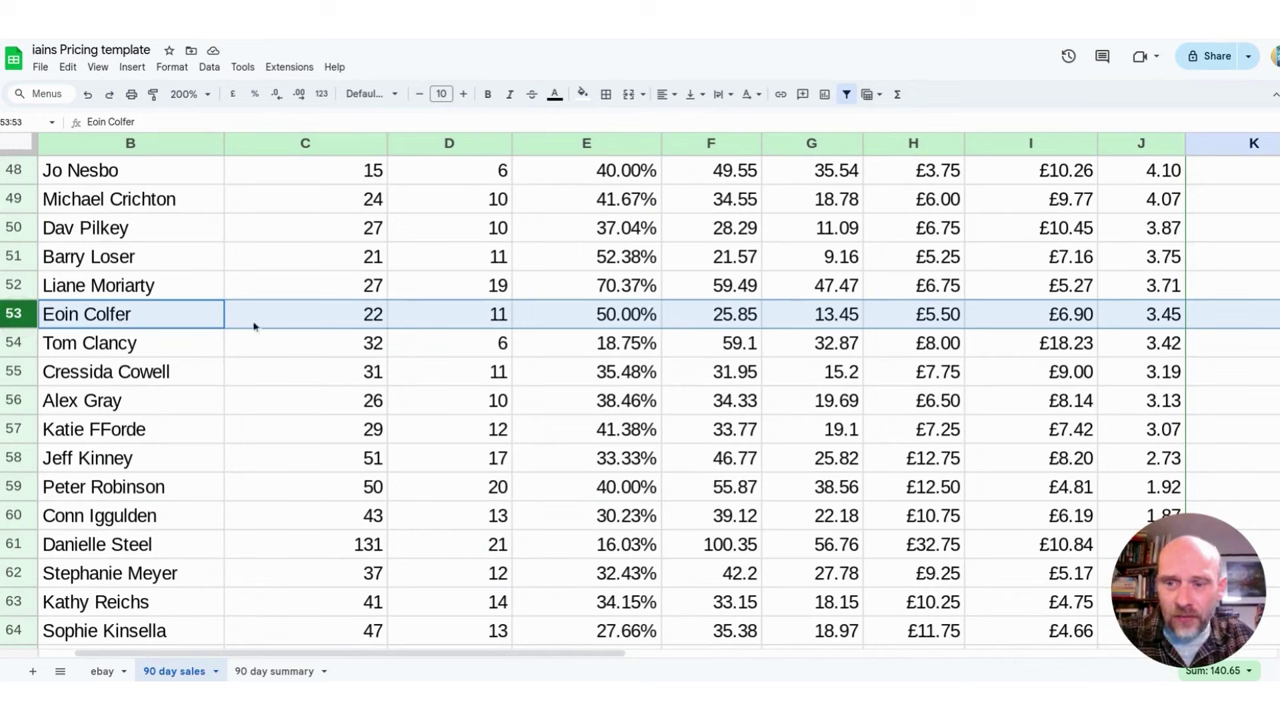
click(363, 325)
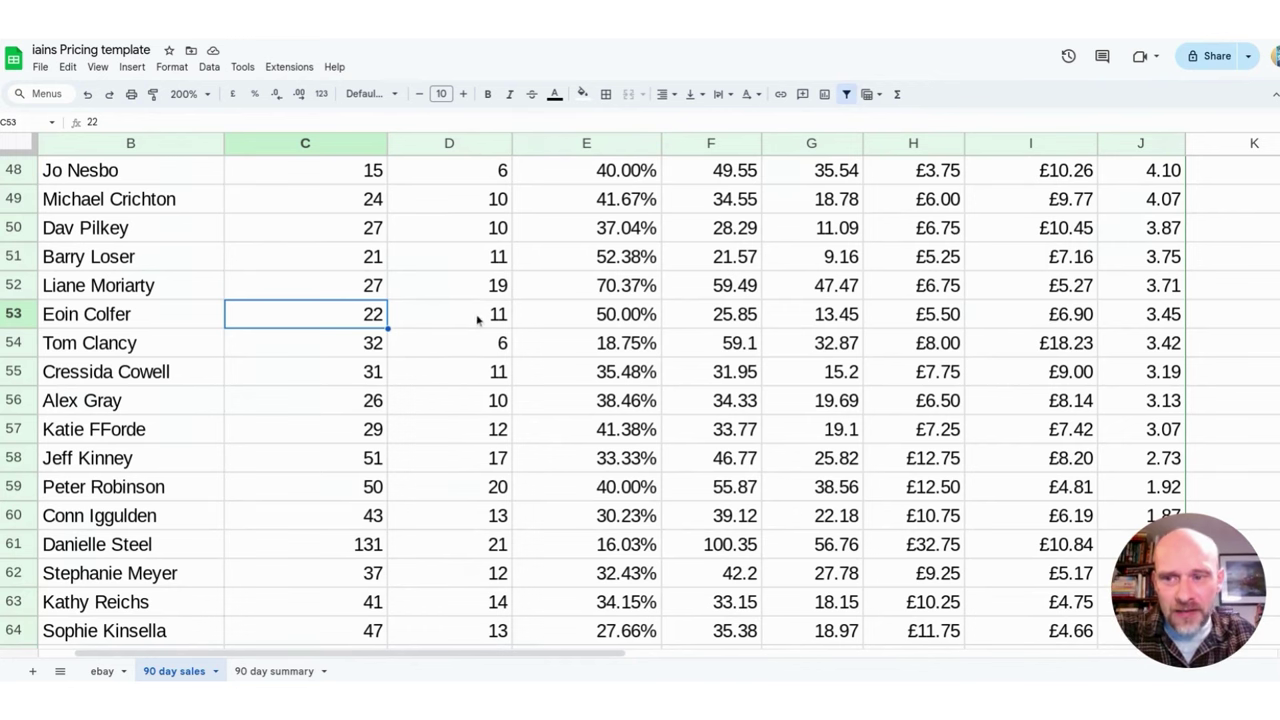
Step: Review the author list from row 53 back up to the highest-scoring authors and the column headings
scroll(478, 318, up, 1)
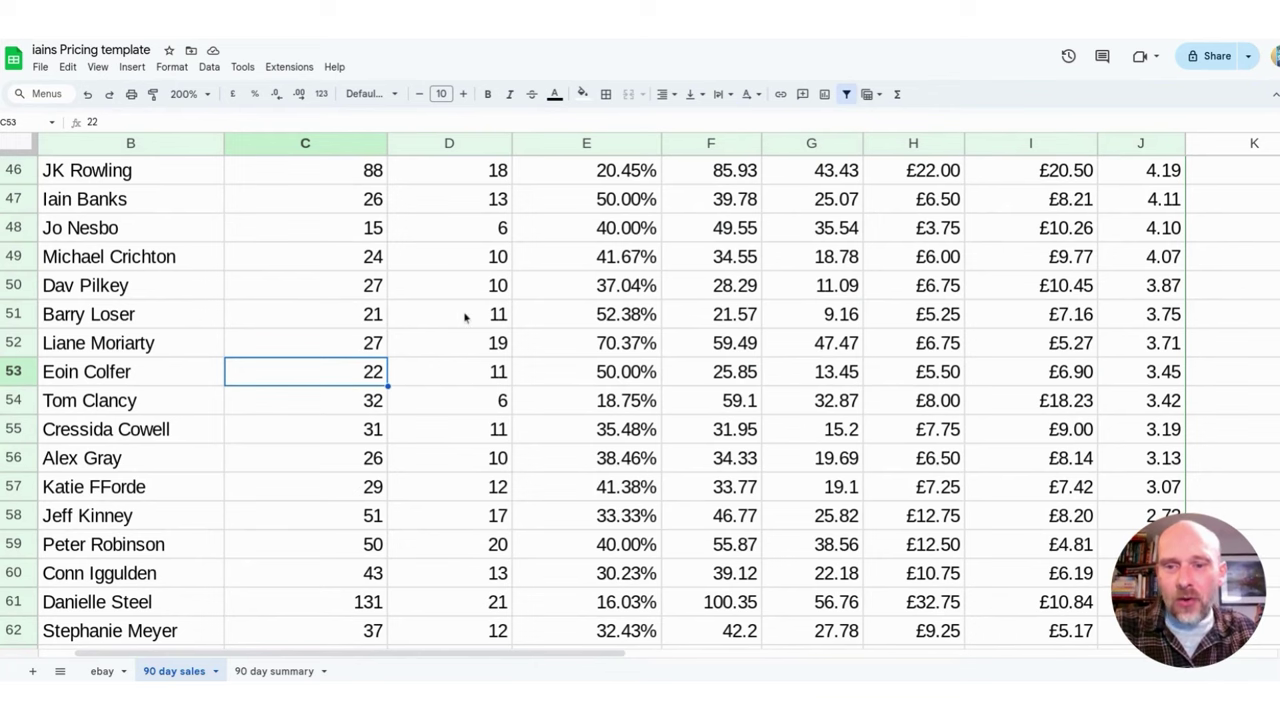
scroll(465, 317, up, 1)
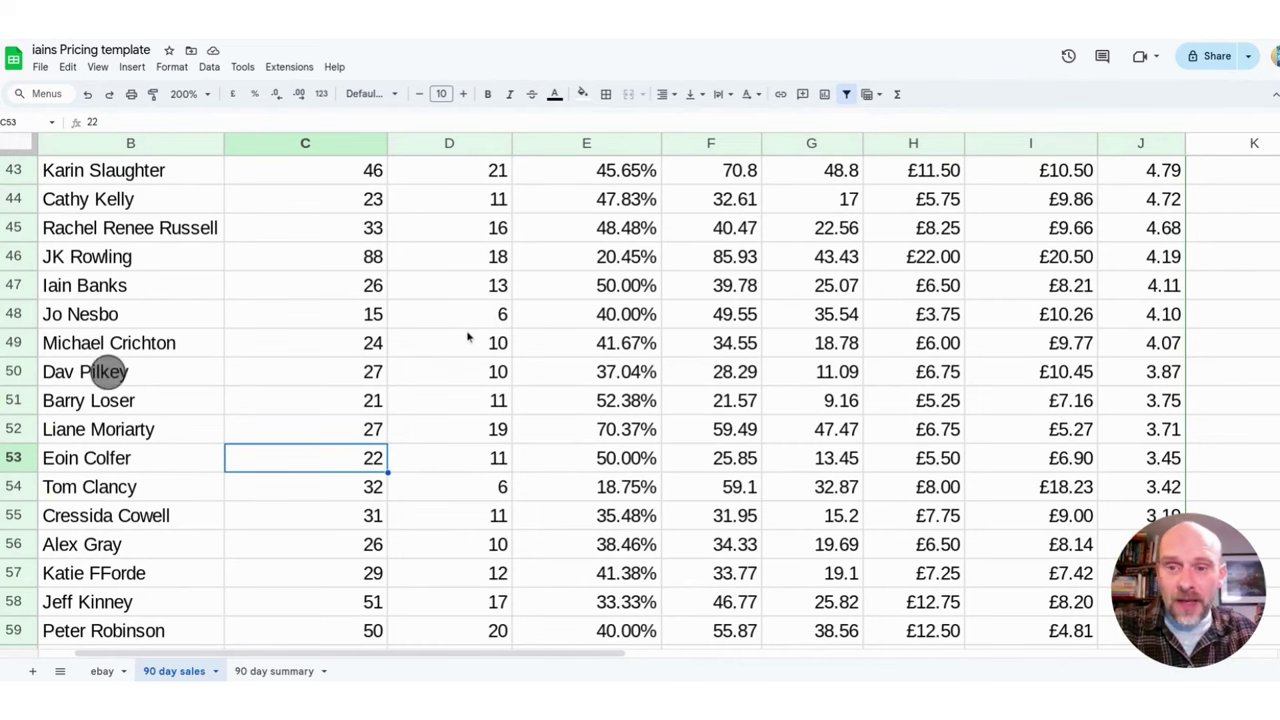
scroll(467, 337, up, 5)
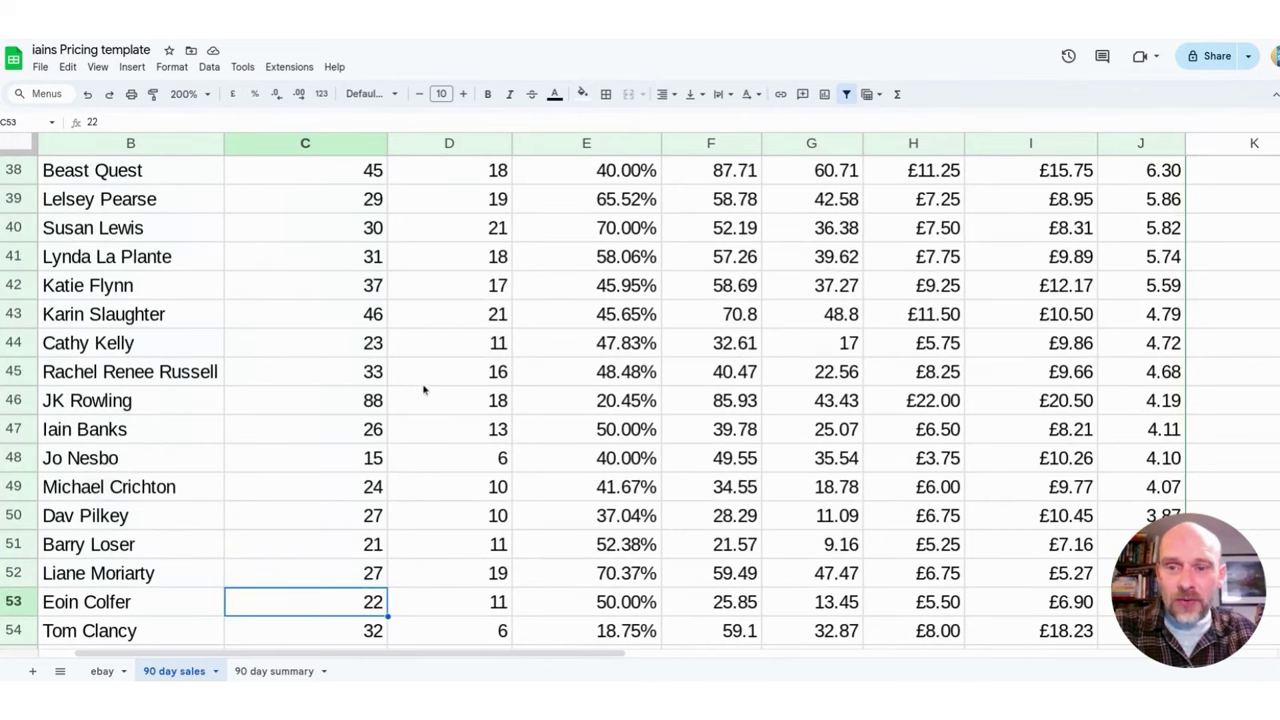
scroll(425, 388, up, 10)
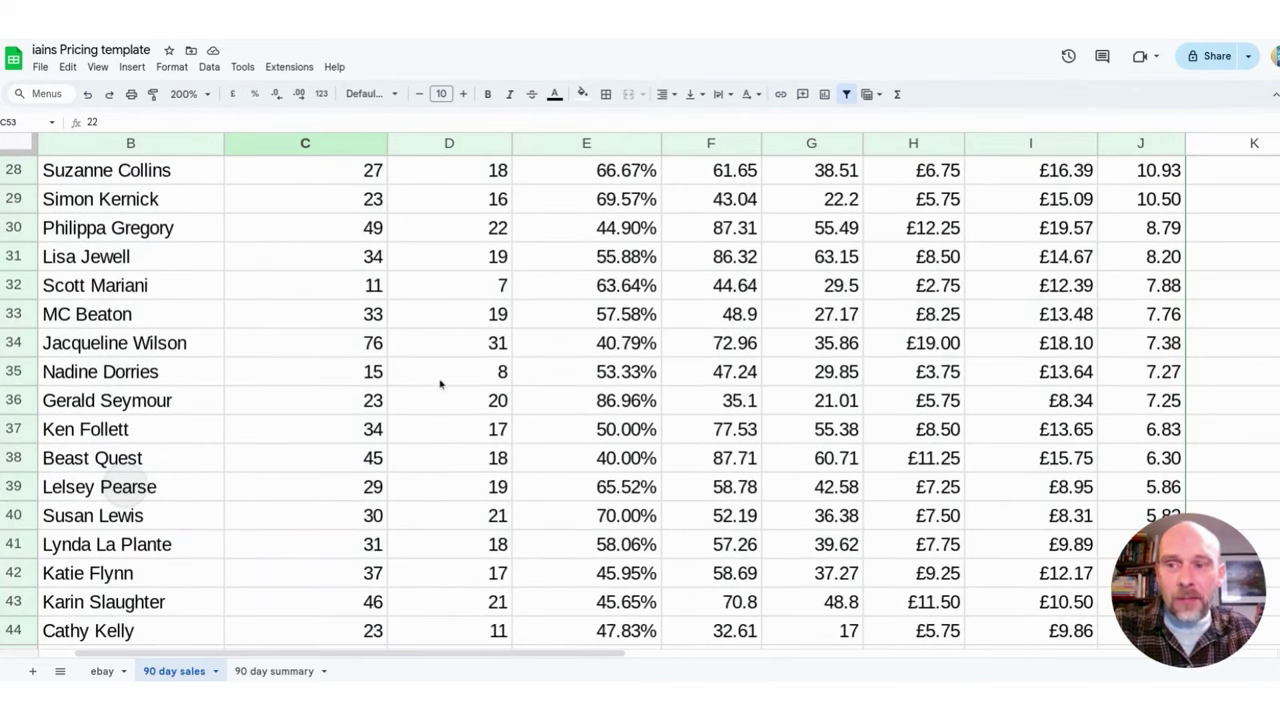
scroll(440, 383, up, 4)
scroll(447, 378, up, 5)
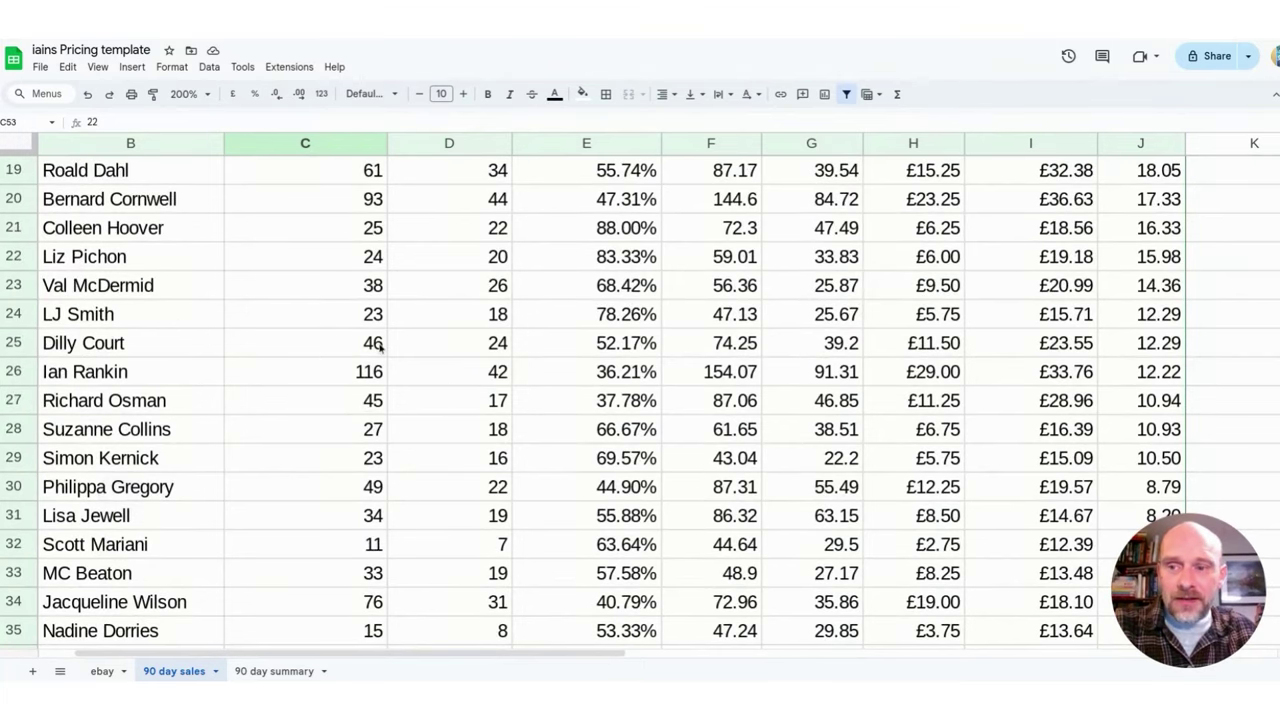
scroll(381, 344, up, 10)
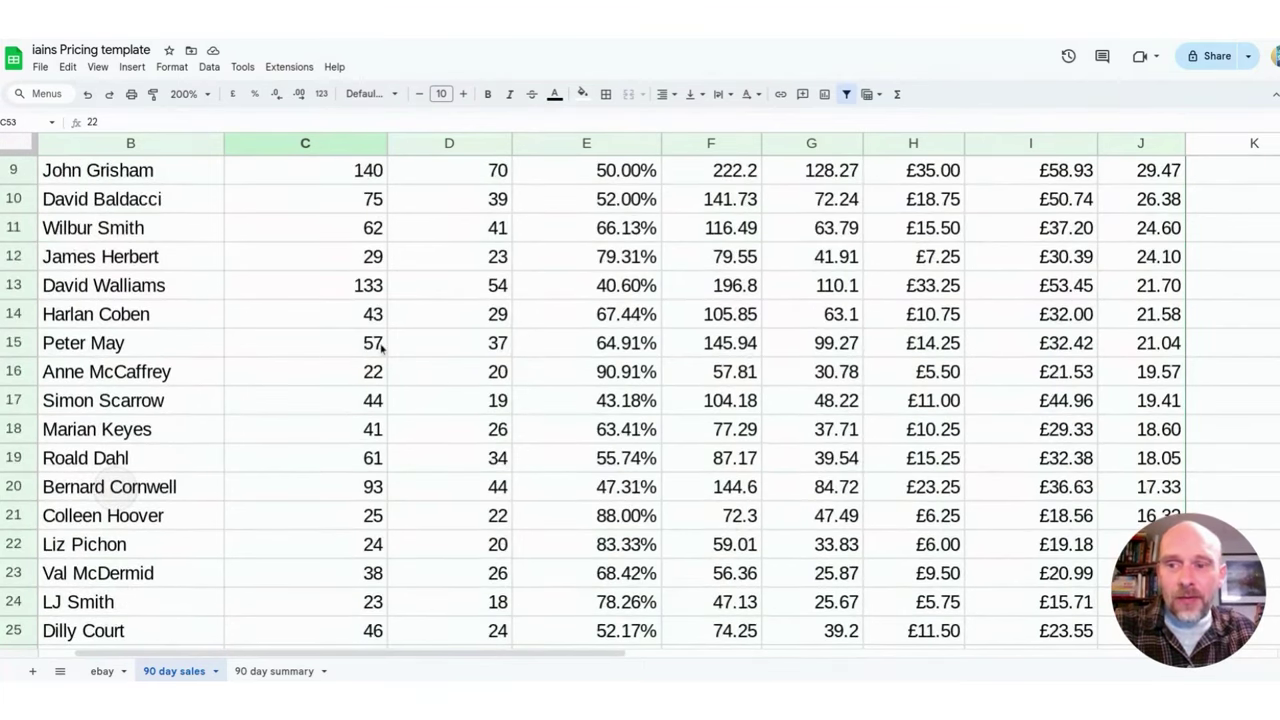
scroll(381, 344, up, 3)
scroll(390, 350, up, 4)
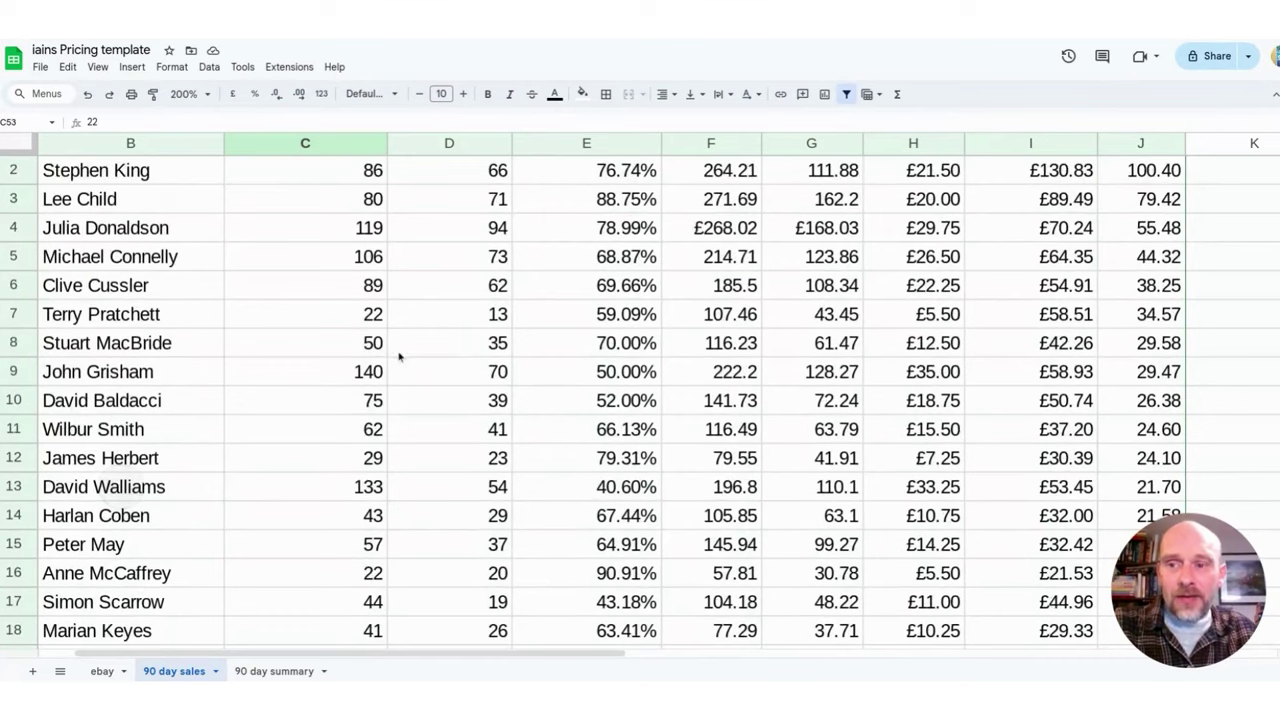
scroll(400, 355, up, 1)
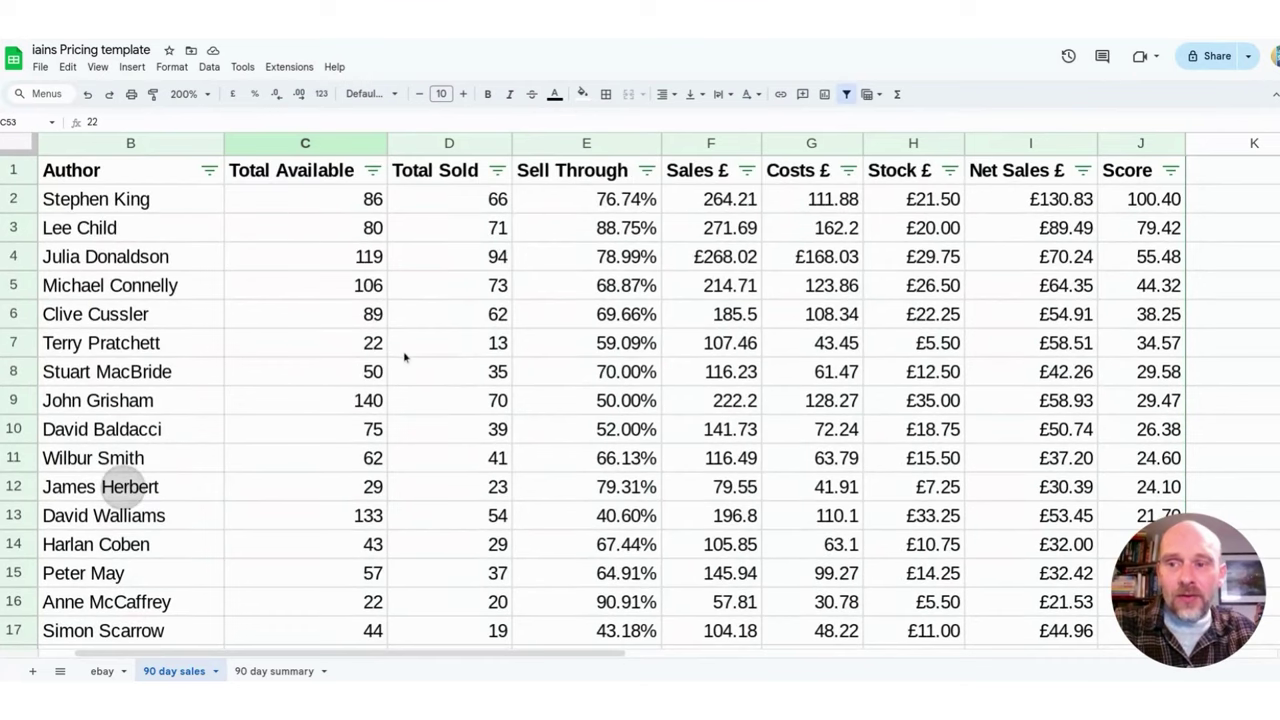
Step: Check the sums of the whole Total Available and Net Sales £ columns on the 90 day sales sheet
click(320, 148)
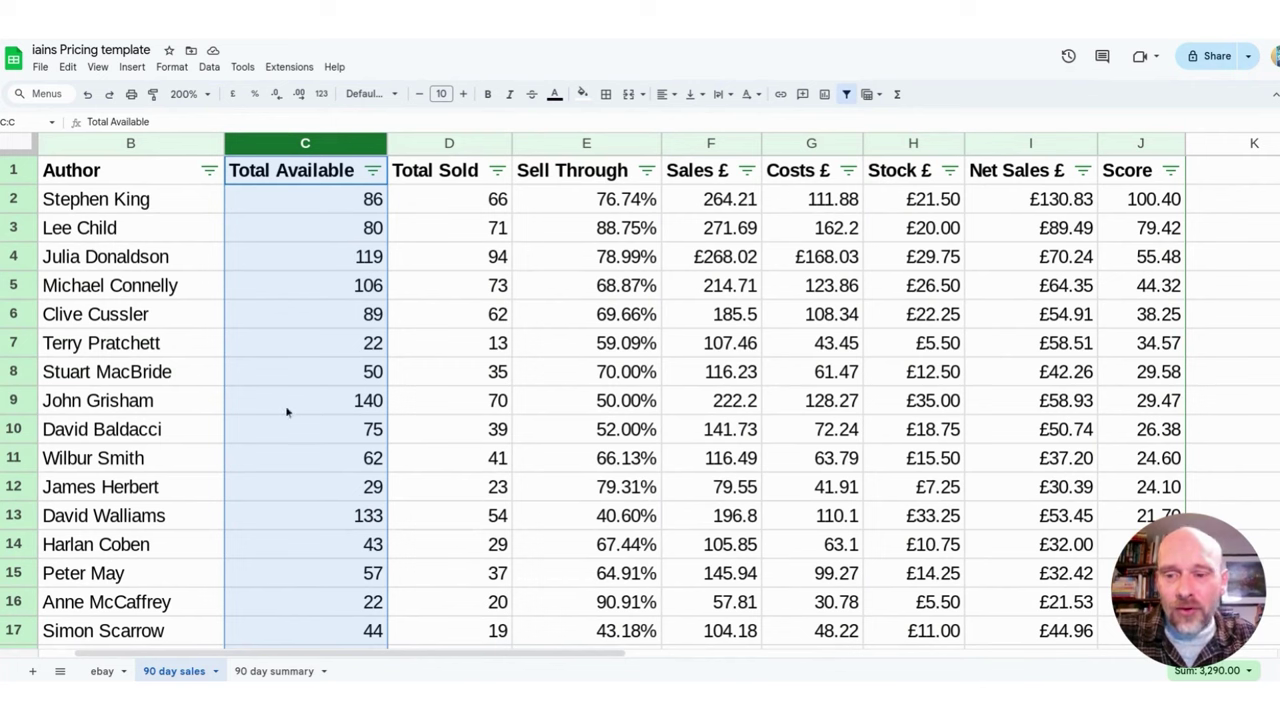
click(1006, 145)
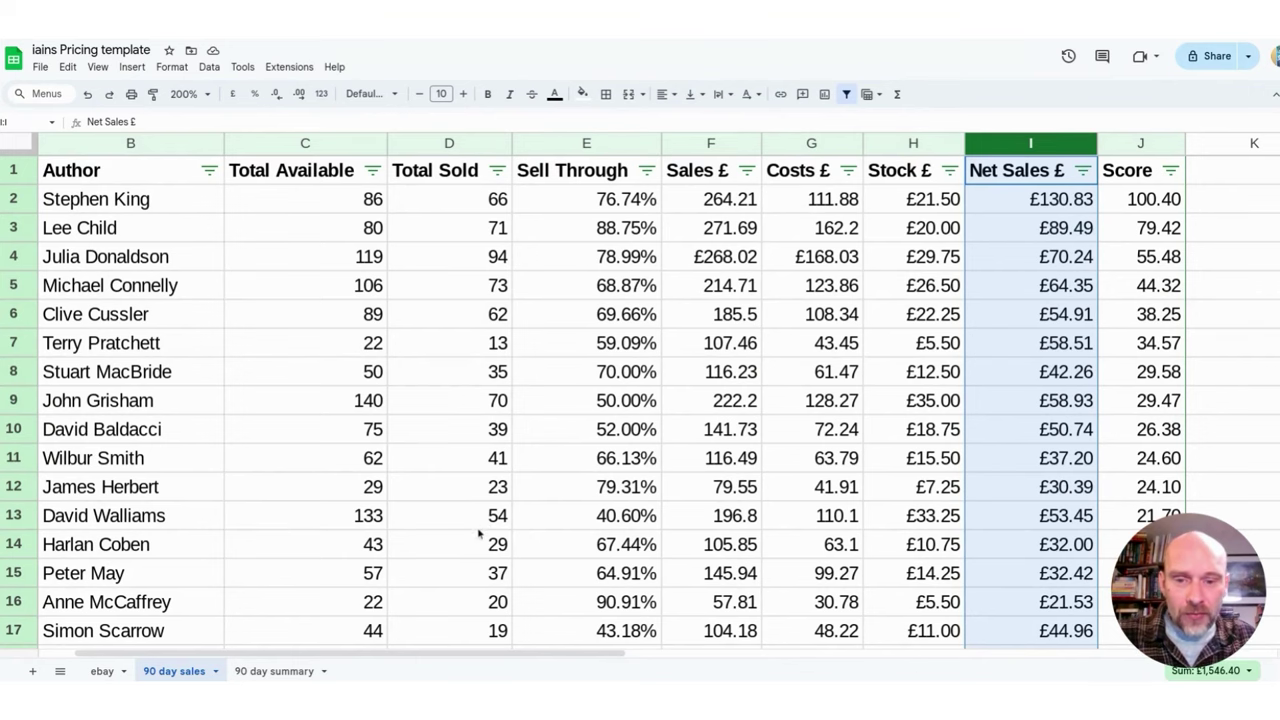
Step: Examine David Walliams's Total Sold and Net Sales £ figures in row 13
click(178, 522)
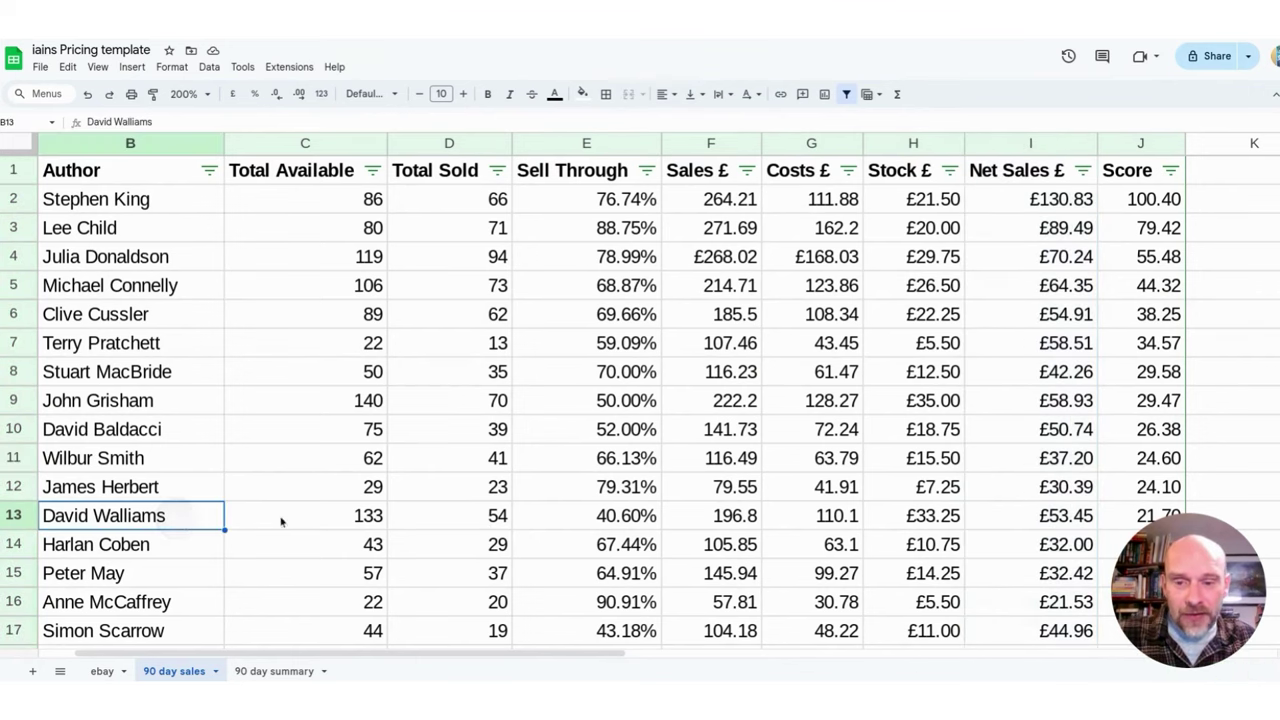
click(492, 519)
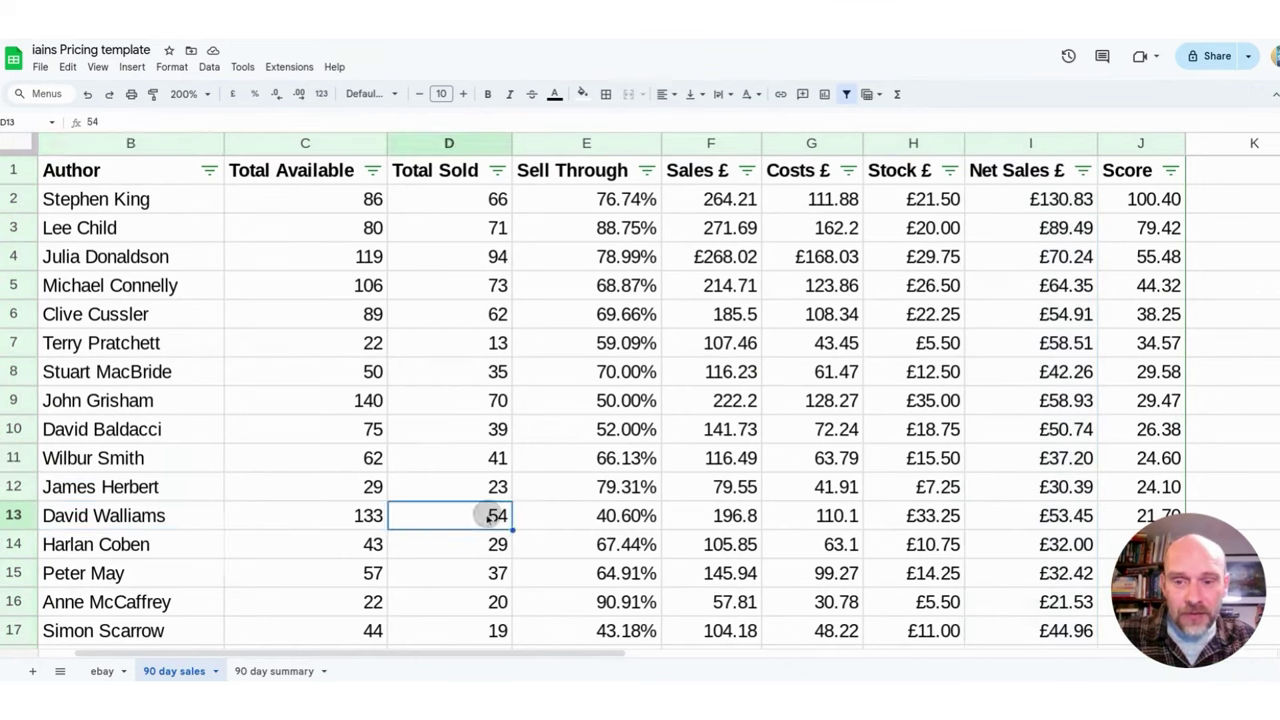
click(1052, 523)
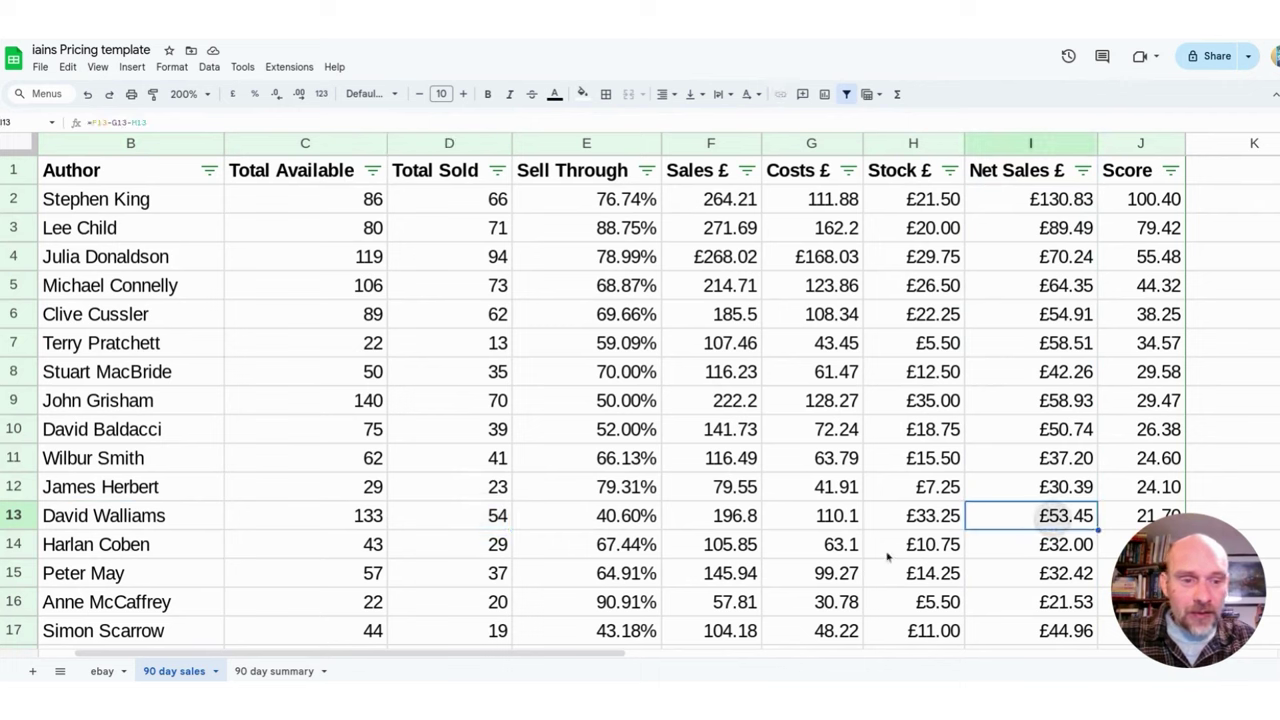
click(465, 521)
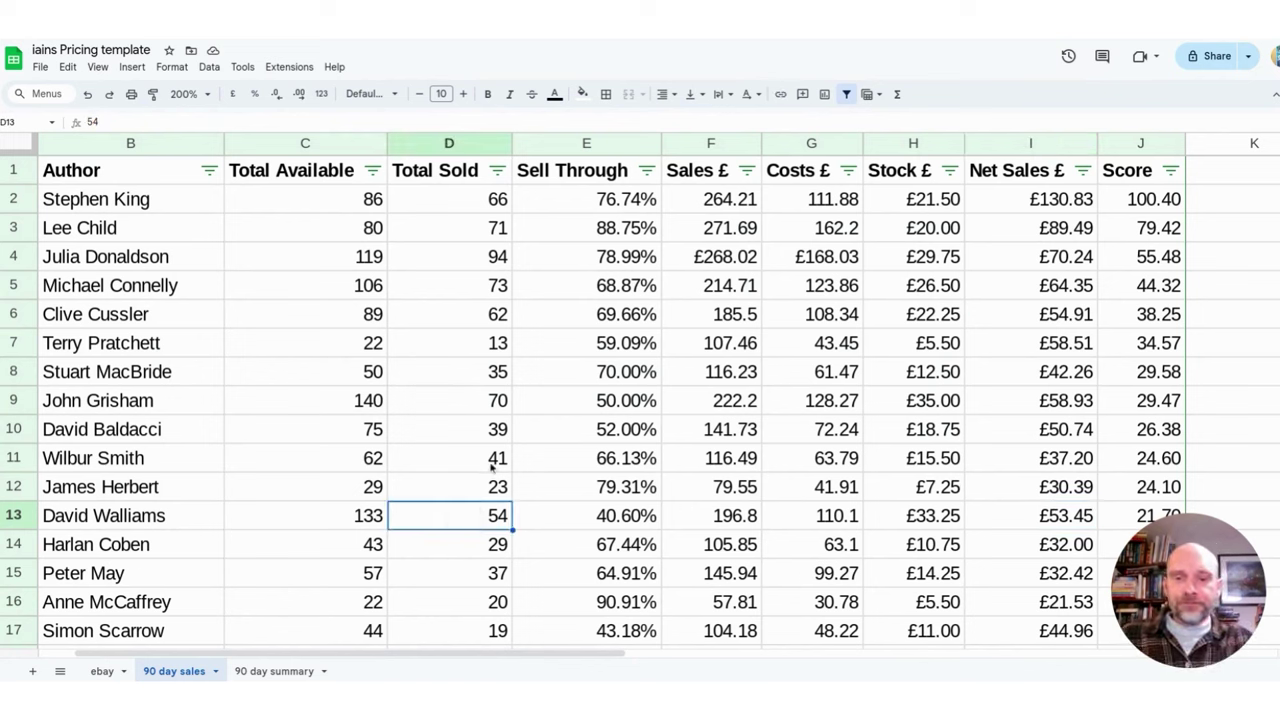